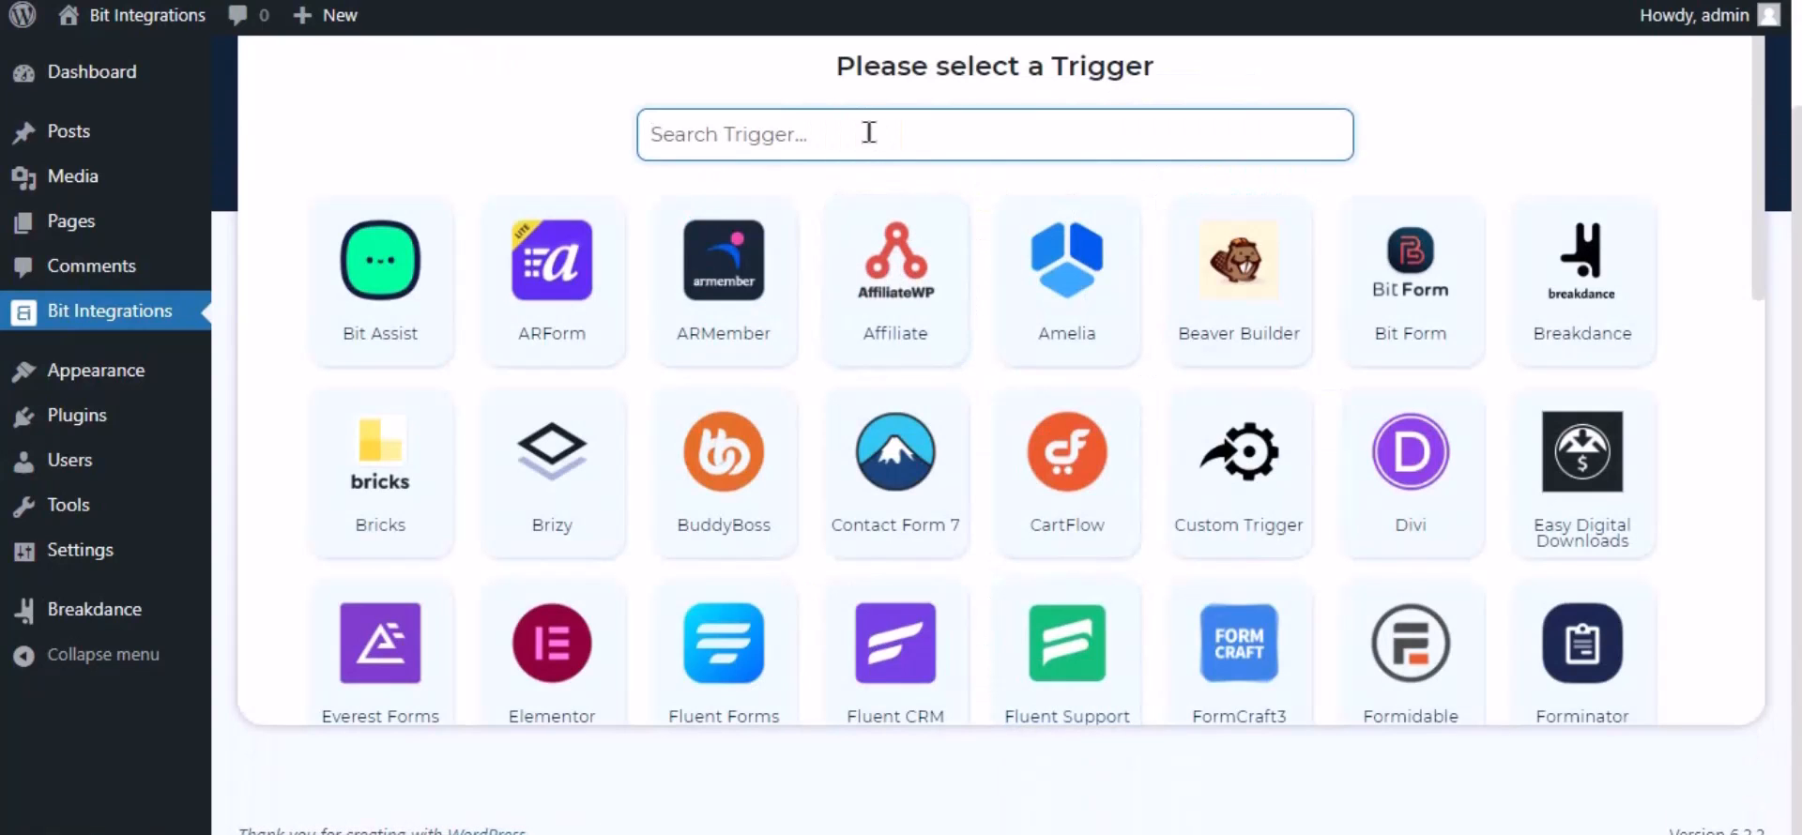
# - Search 'break' and pick the Breakdance tile as the integration's trigger
pyautogui.write('break')
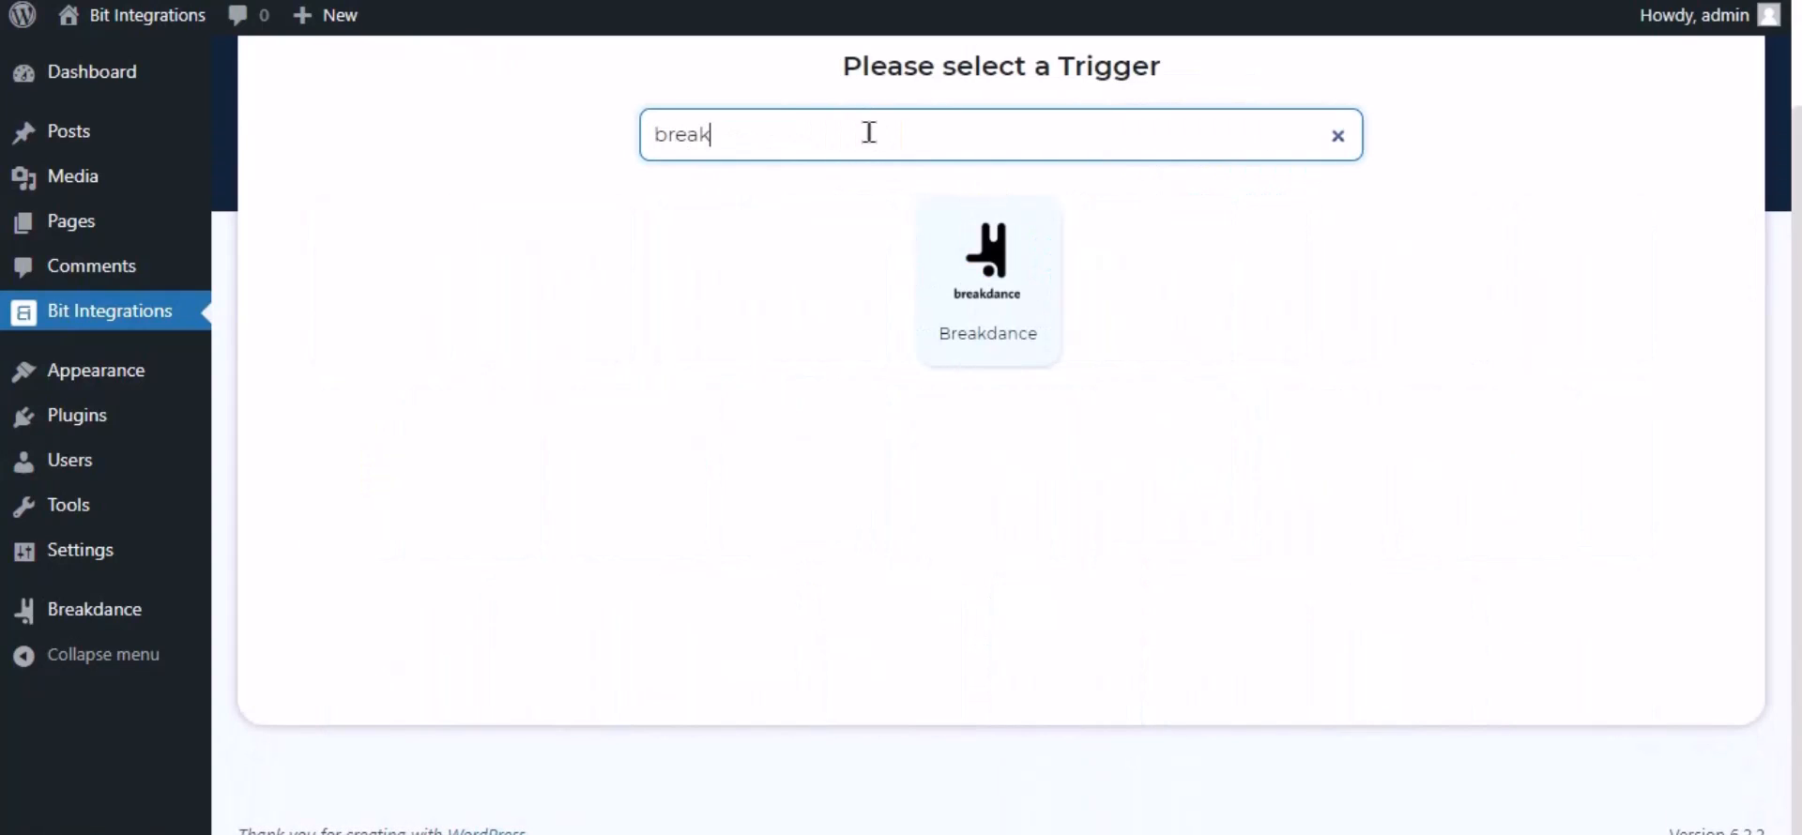
pyautogui.click(1001, 305)
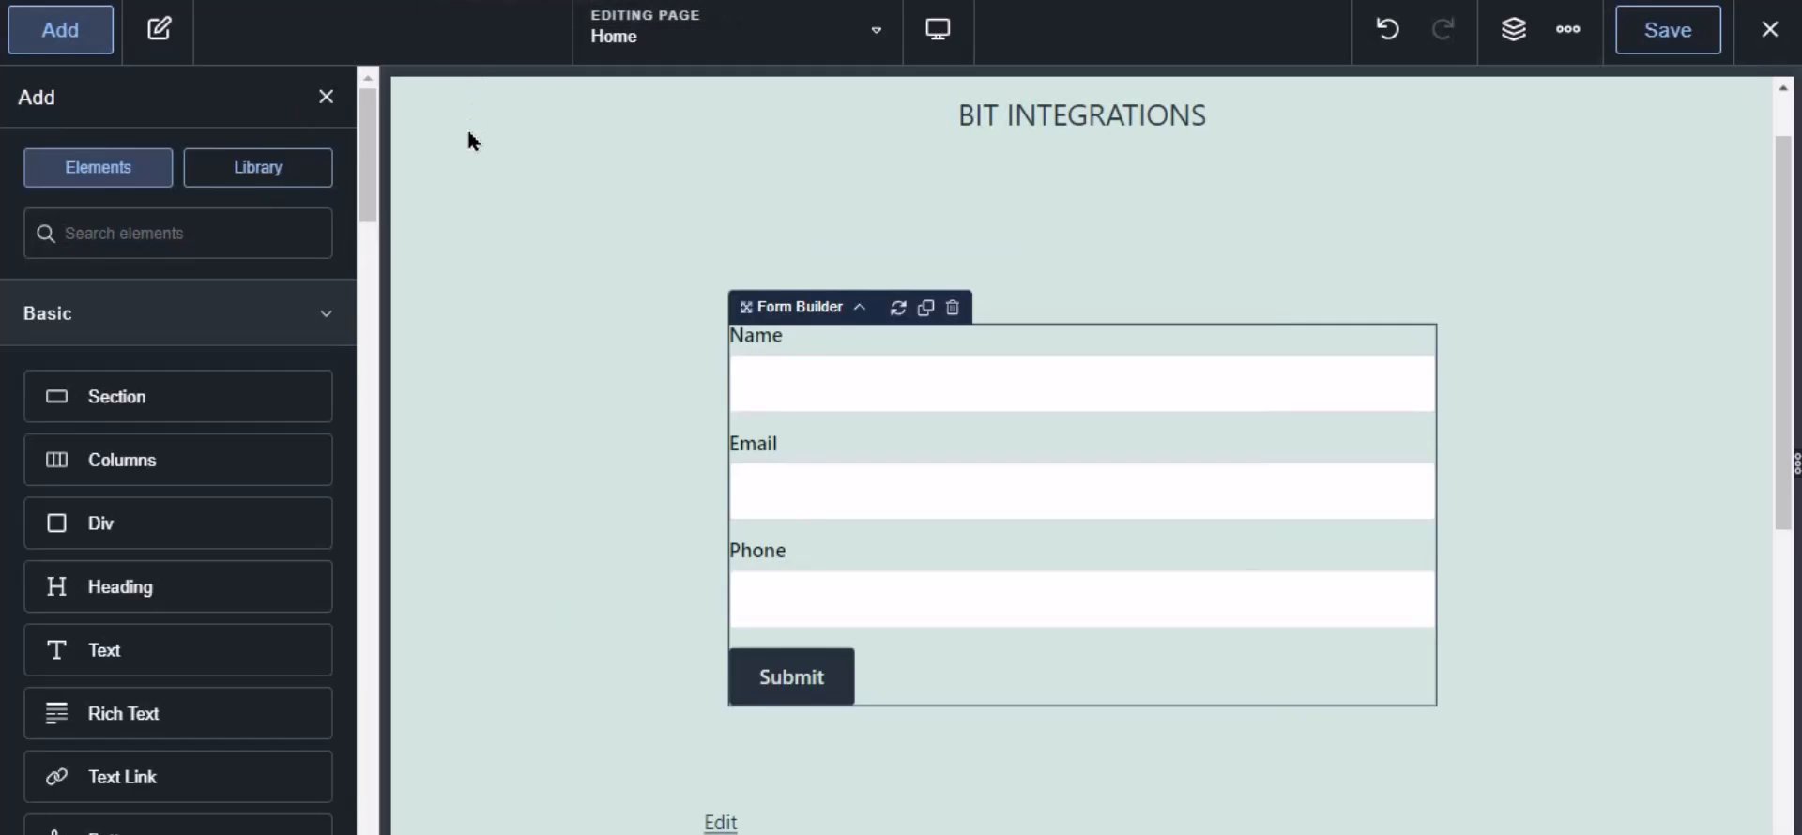
# - In the Form Builder's Actions, tick Bit Integrations Pro under Actions After Submission and save the page
pyautogui.click(899, 399)
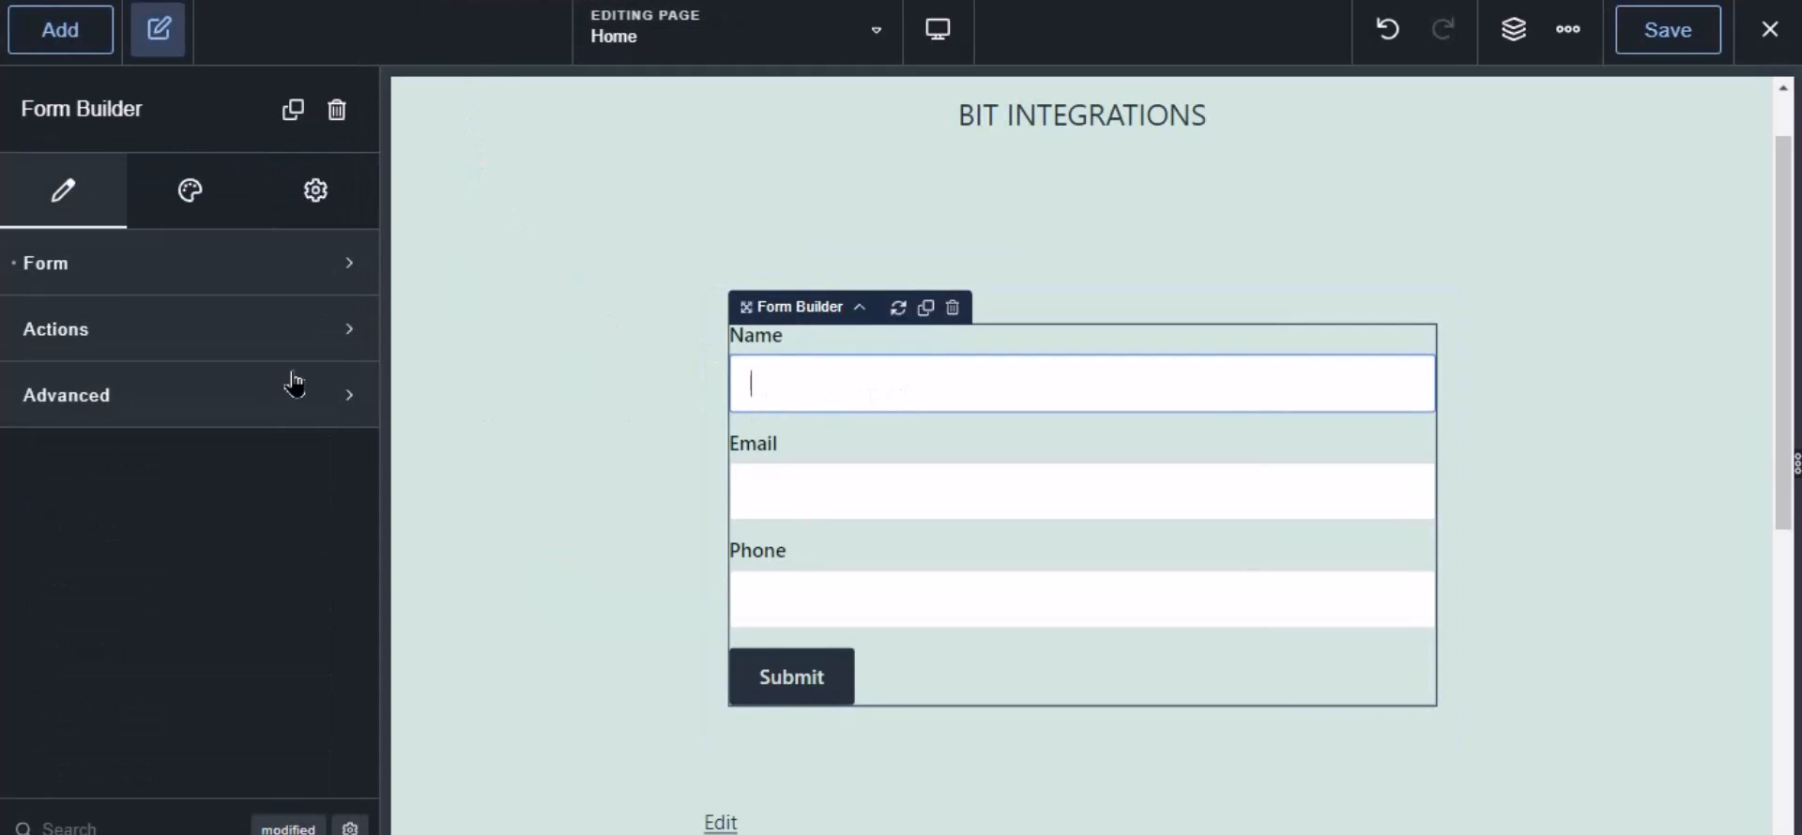
pyautogui.click(44, 336)
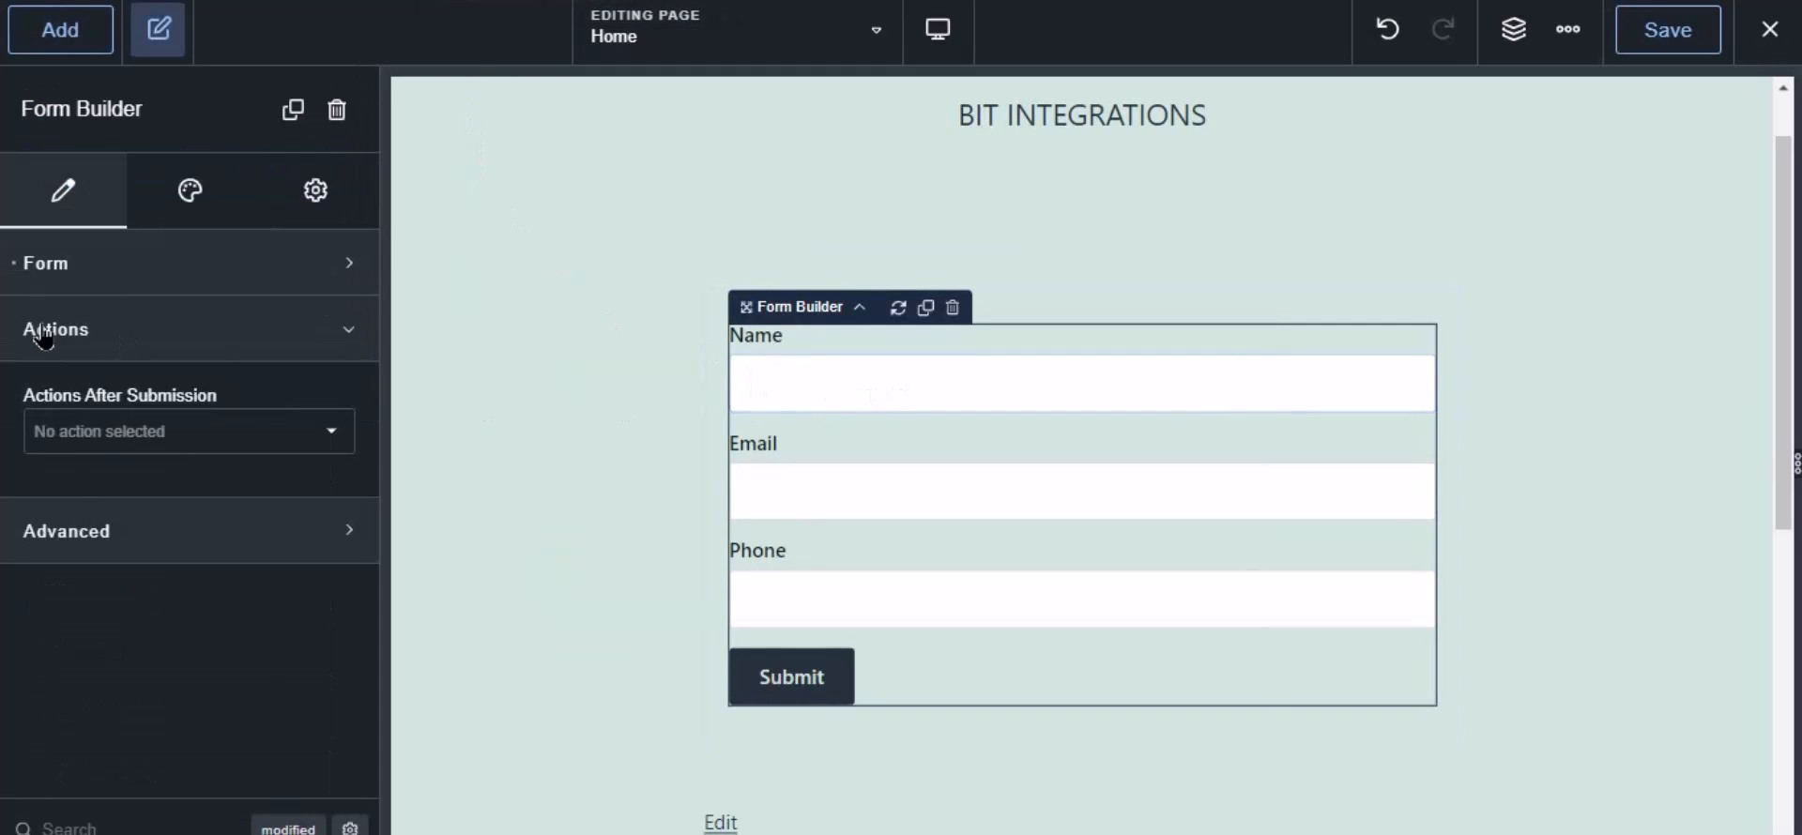
pyautogui.click(106, 443)
pyautogui.scroll(-5, 143, 674)
pyautogui.click(177, 767)
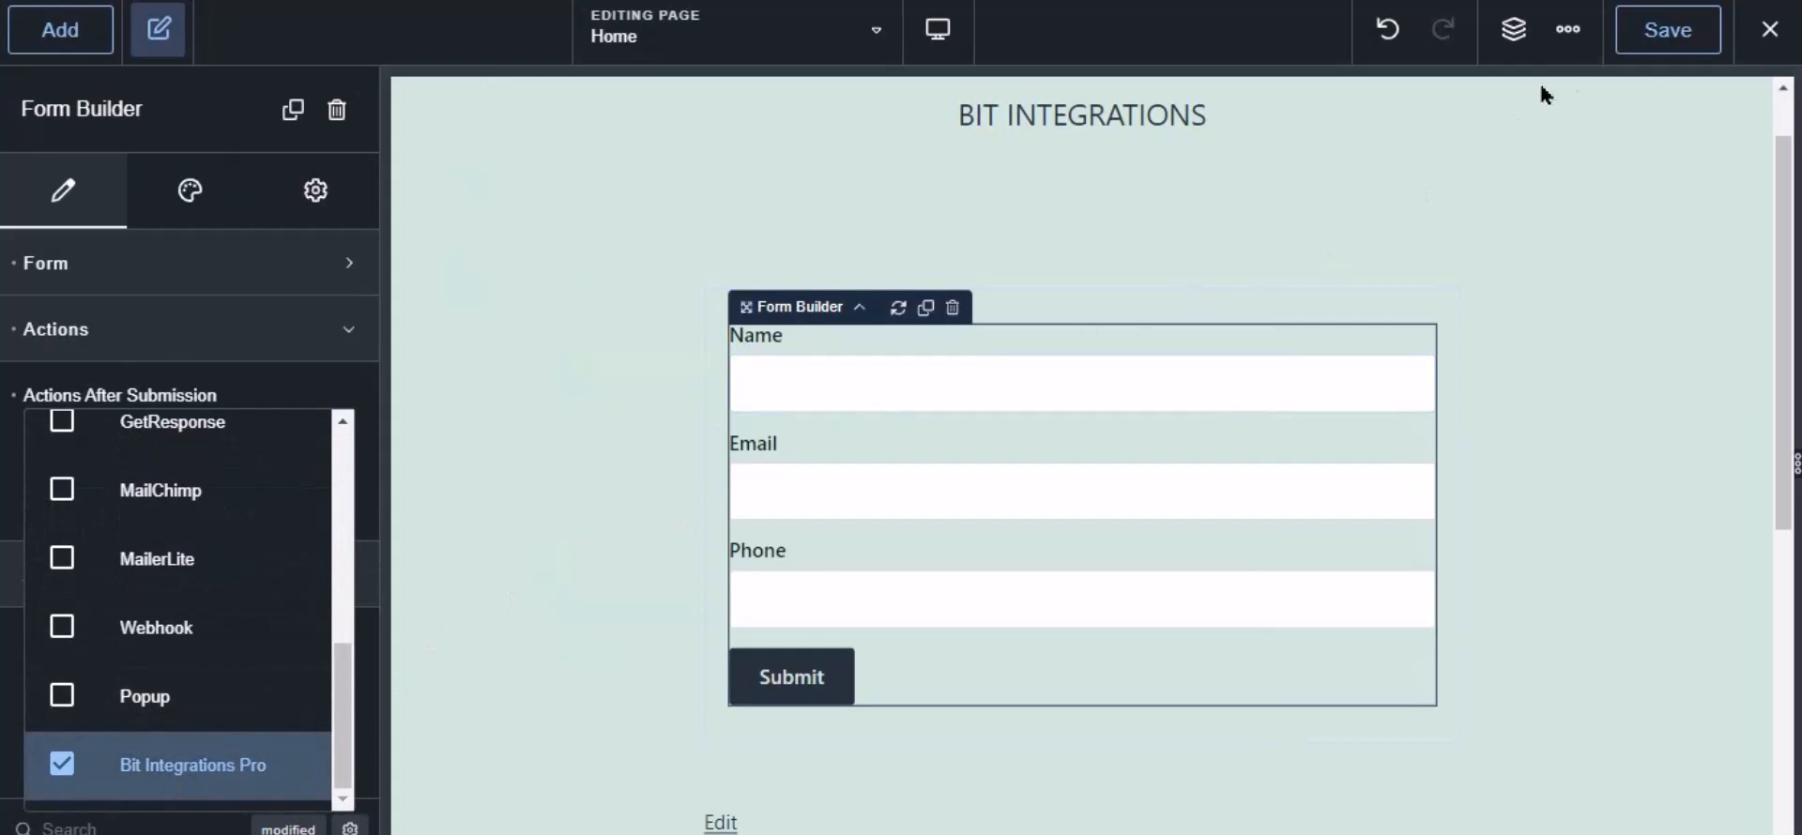
pyautogui.click(1668, 30)
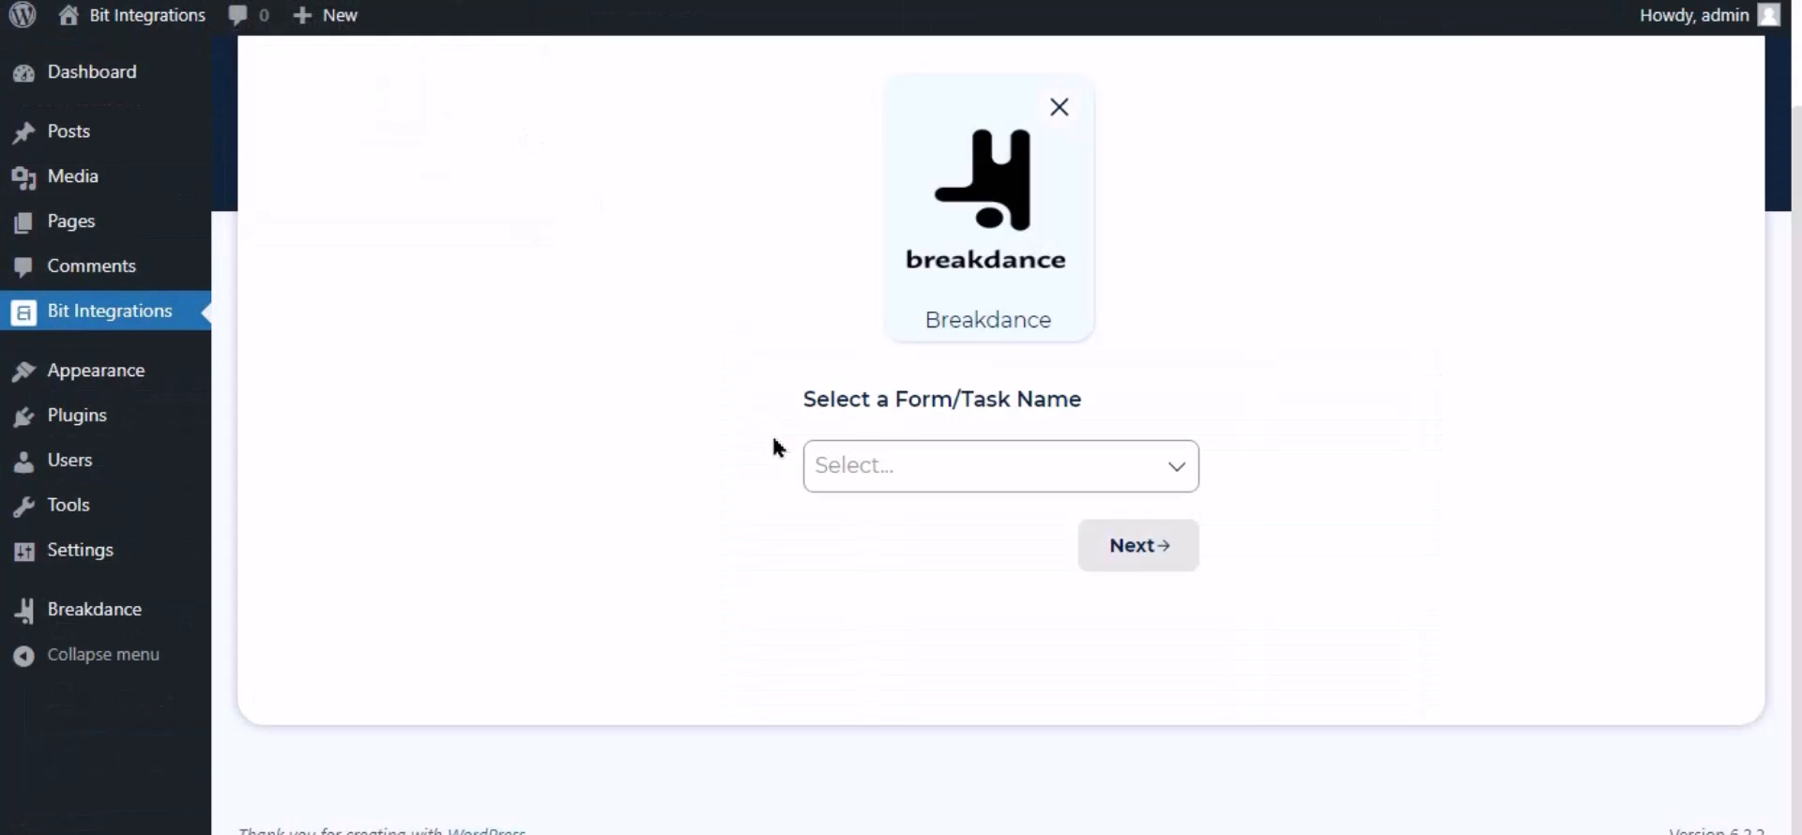
# - Pick Contact Form as the Breakdance trigger form and continue to actions
pyautogui.click(903, 449)
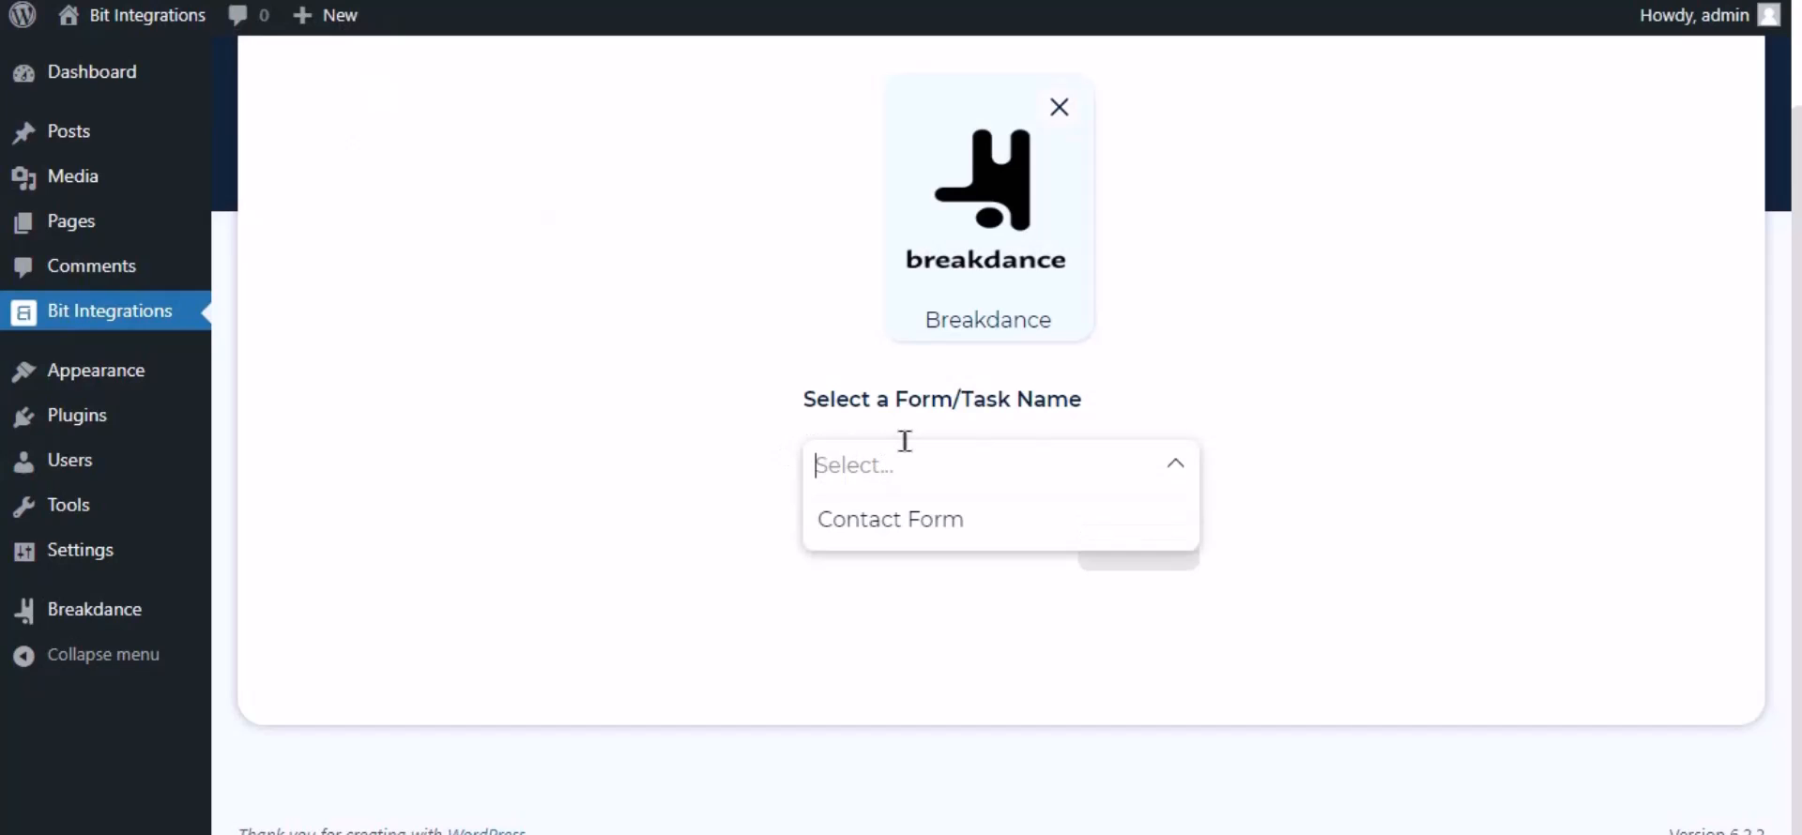
pyautogui.click(894, 525)
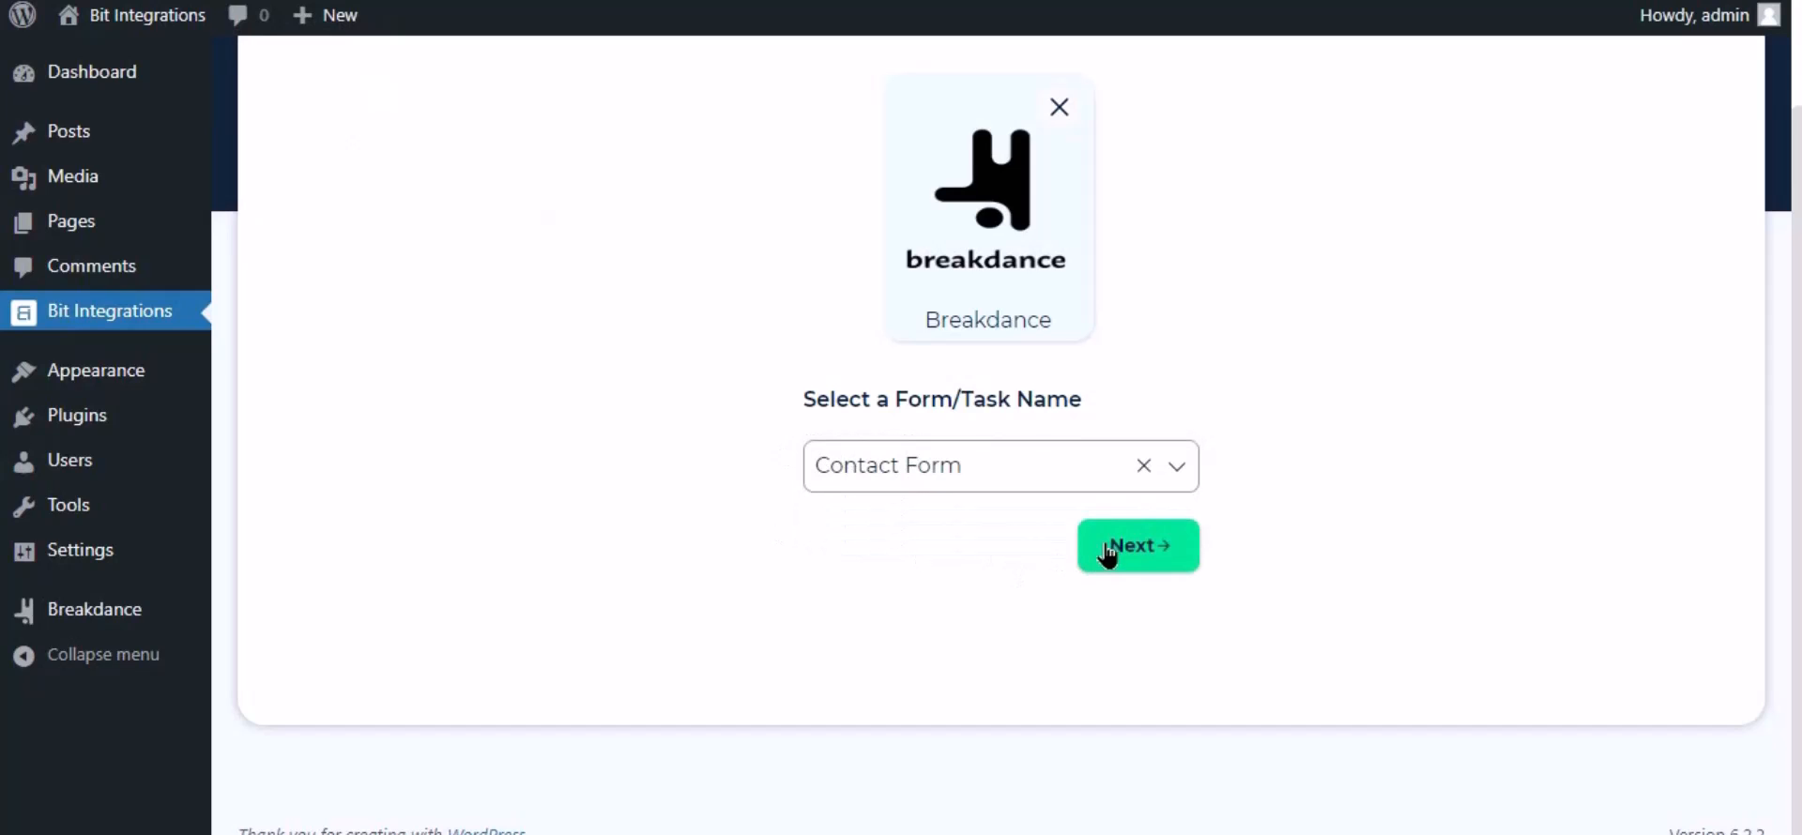
pyautogui.click(1139, 547)
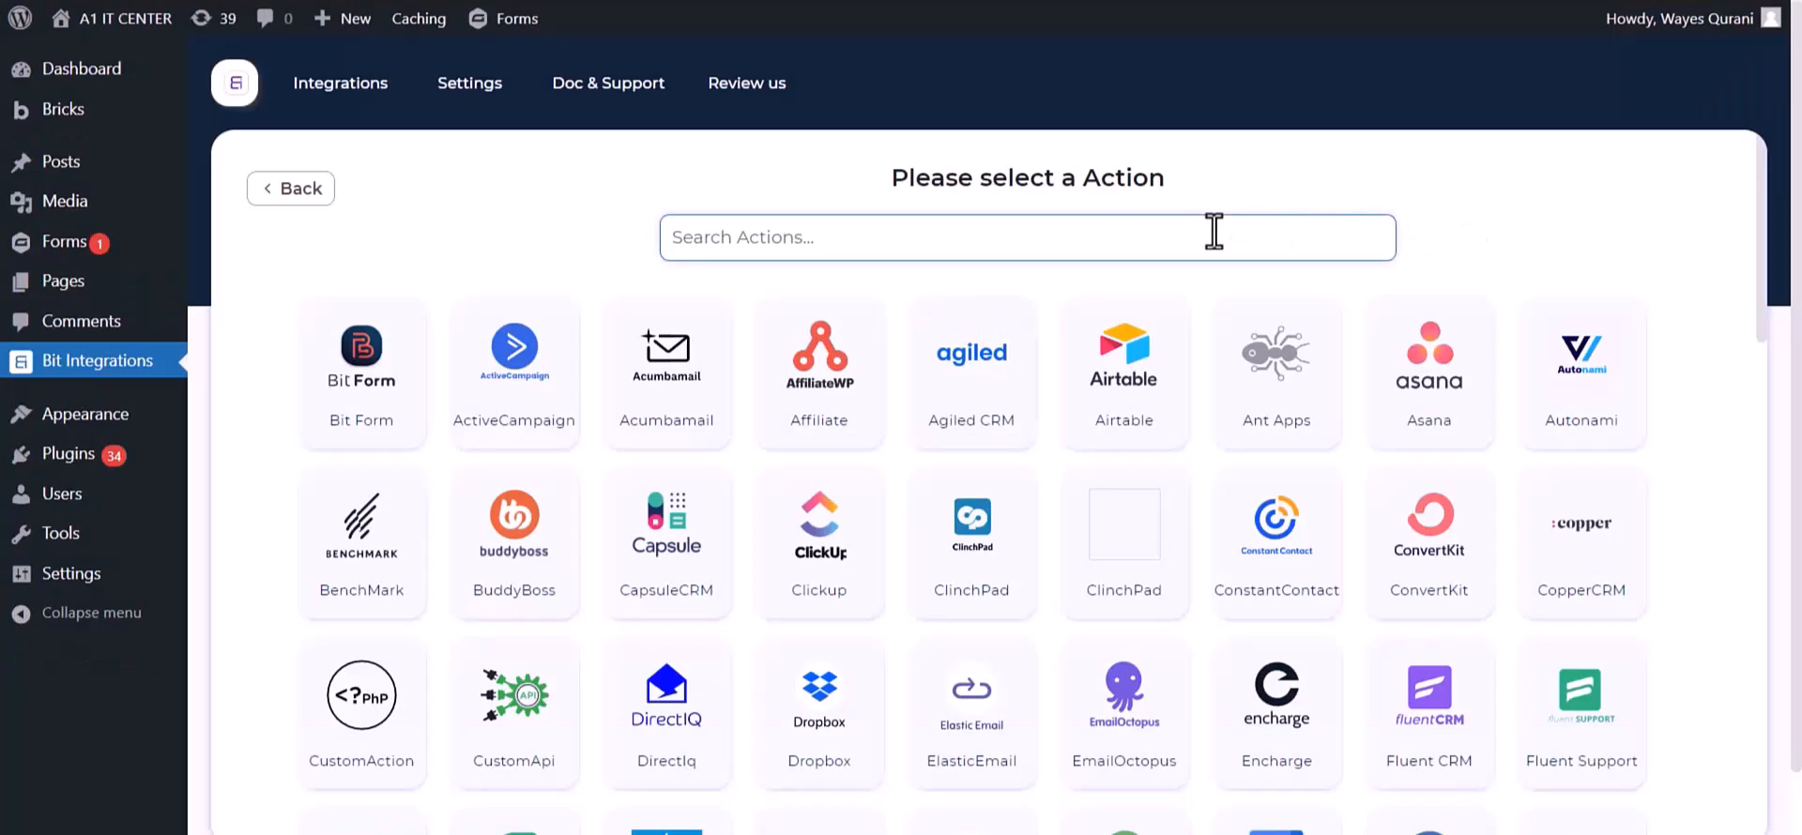
# - Choose WhatsApp as the action, highlighting its Integration Name, Business Account ID and Access Token fields
pyautogui.write('Whatsapp')
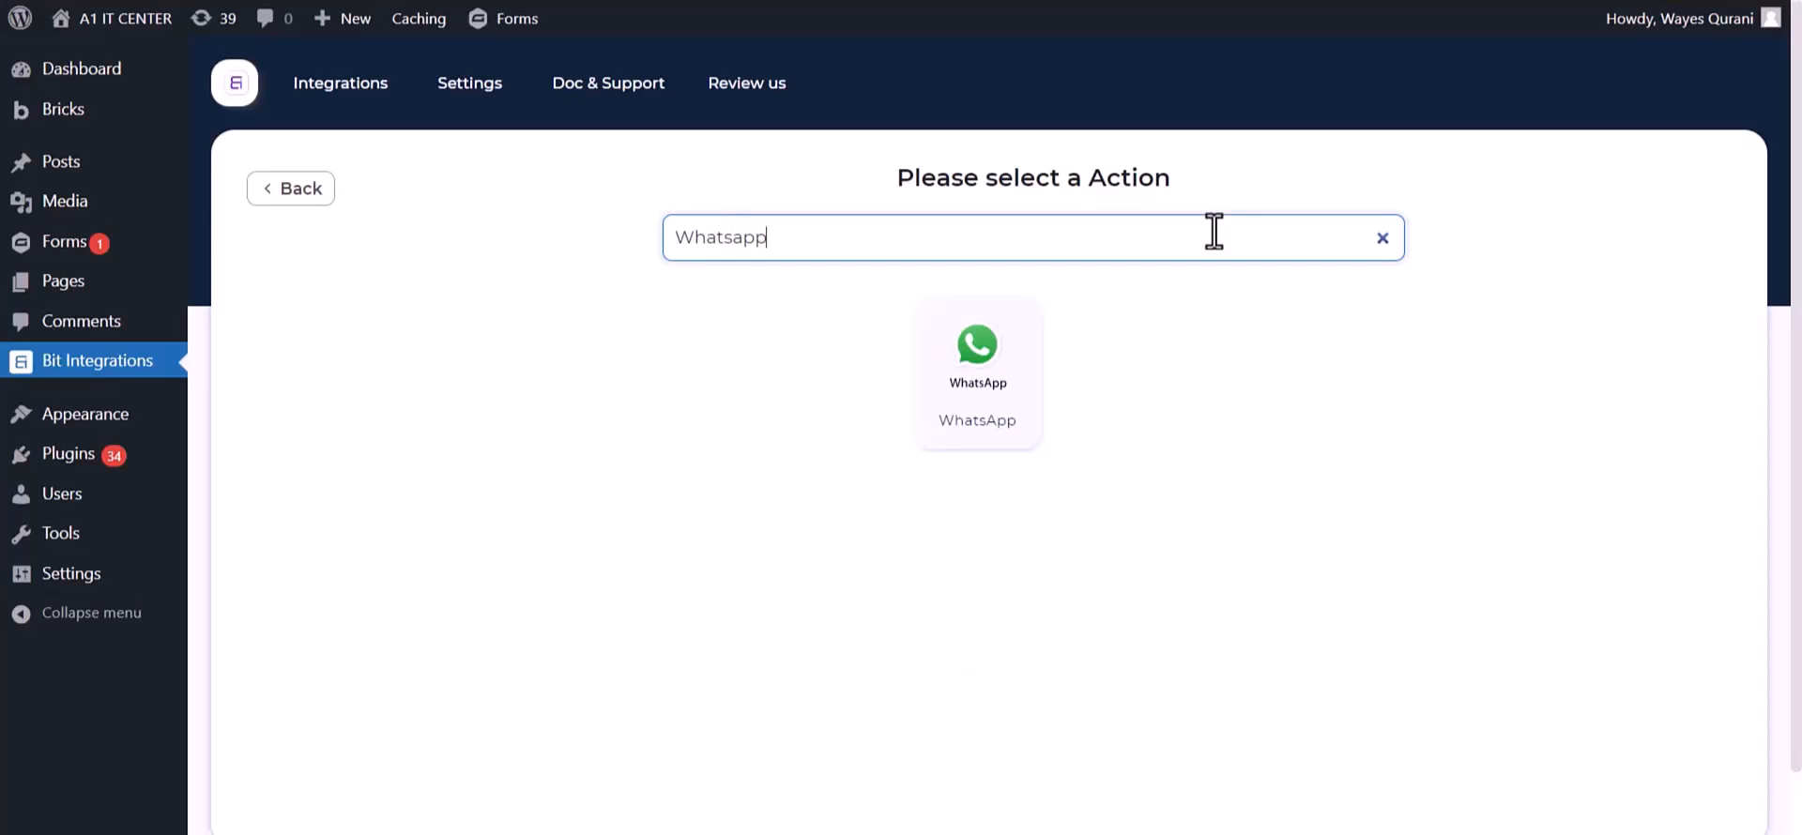
pyautogui.click(988, 380)
pyautogui.moveTo(426, 314); pyautogui.dragTo(253, 309)
pyautogui.moveTo(391, 354); pyautogui.dragTo(445, 409)
pyautogui.moveTo(249, 498); pyautogui.dragTo(564, 488)
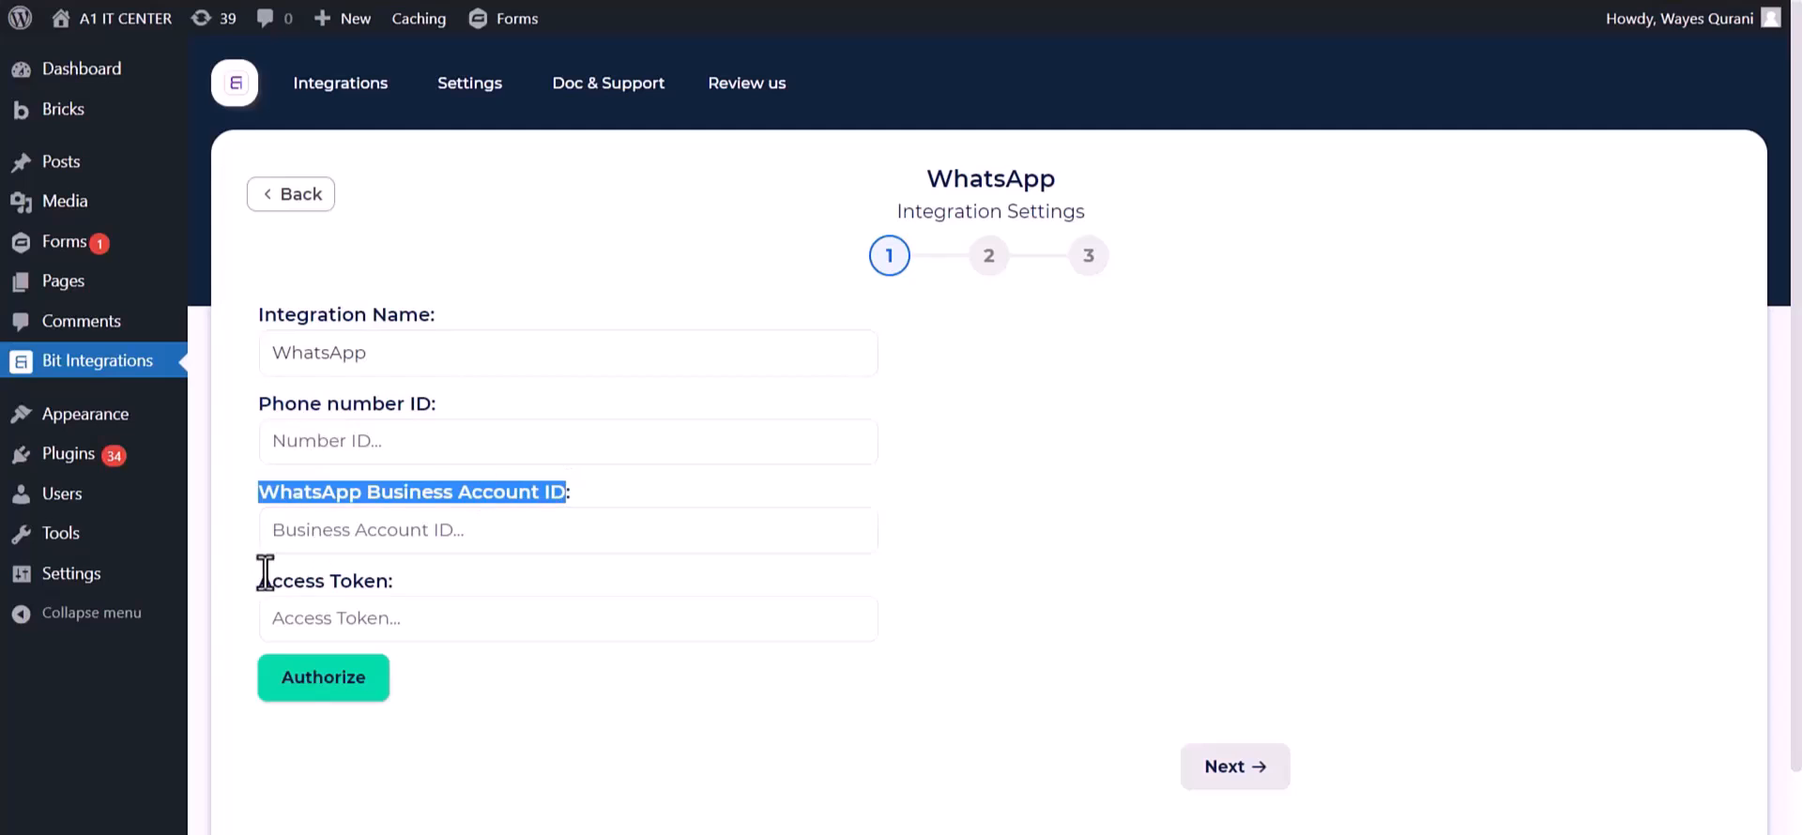
pyautogui.moveTo(263, 575); pyautogui.dragTo(437, 584)
# - Start a new Meta app with the Other use case and Business app type
pyautogui.click(567, 693)
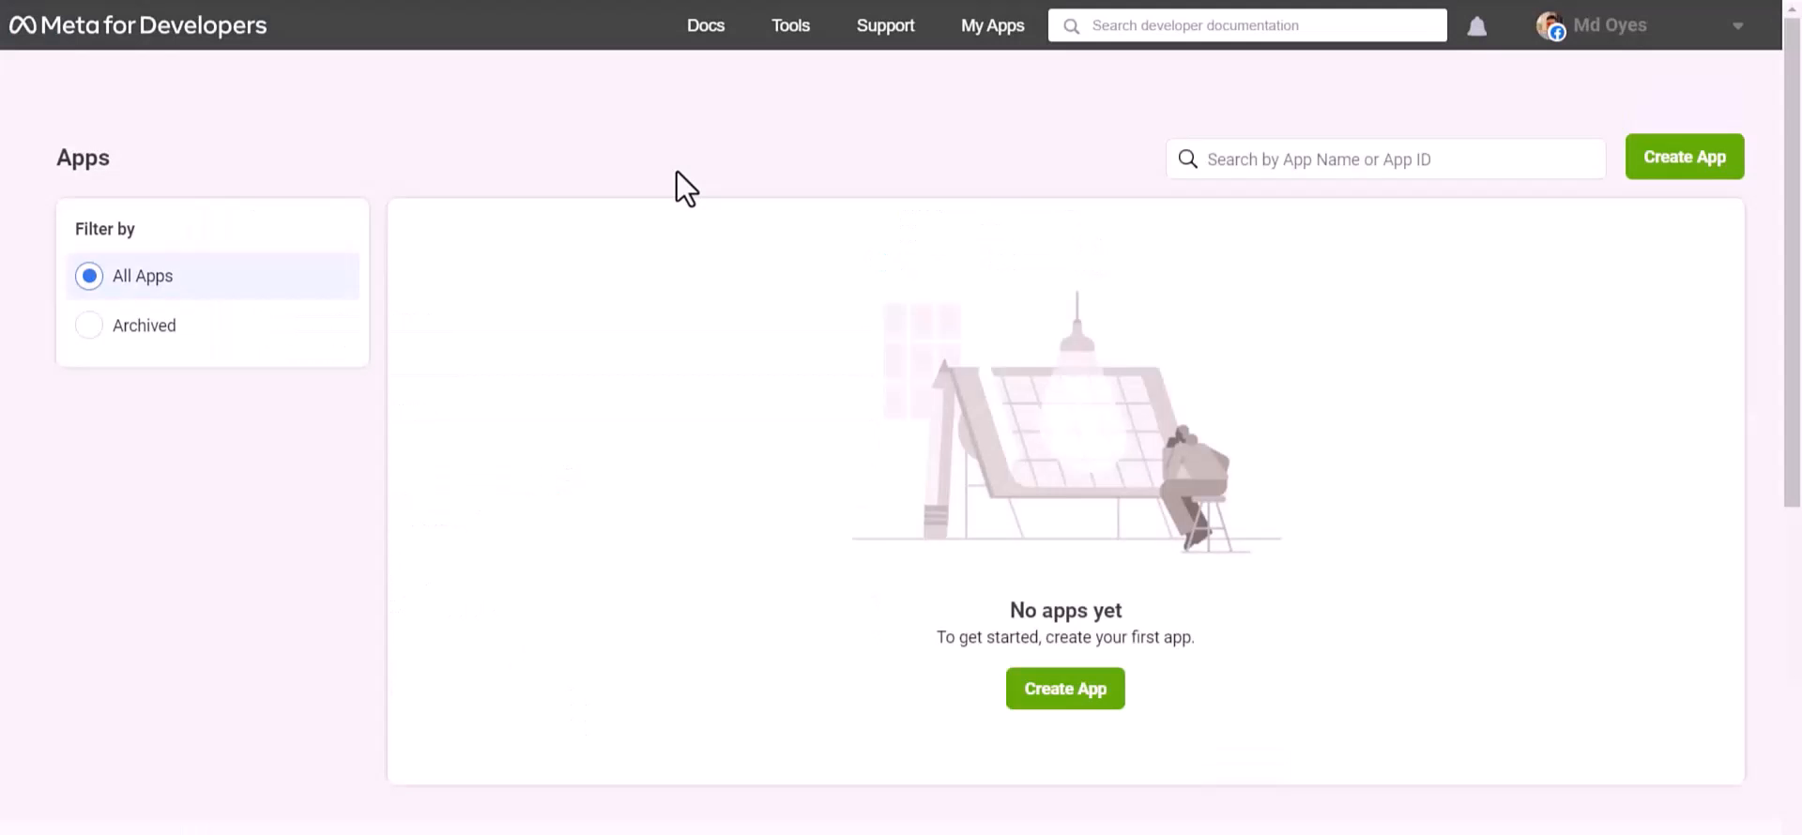
pyautogui.click(1708, 165)
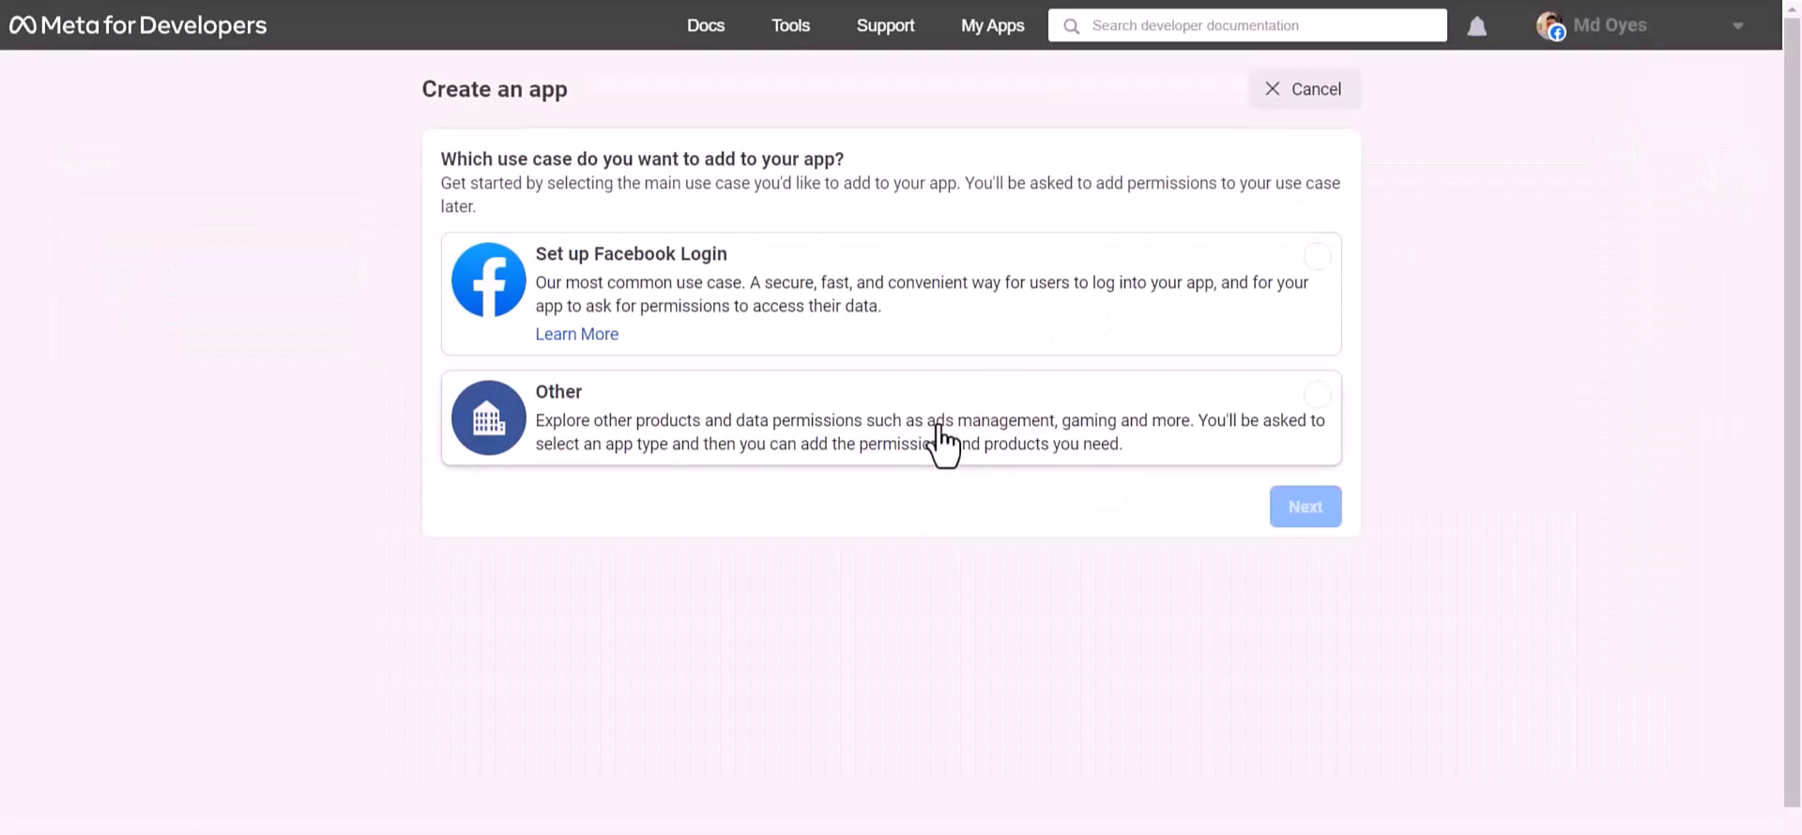
pyautogui.click(938, 430)
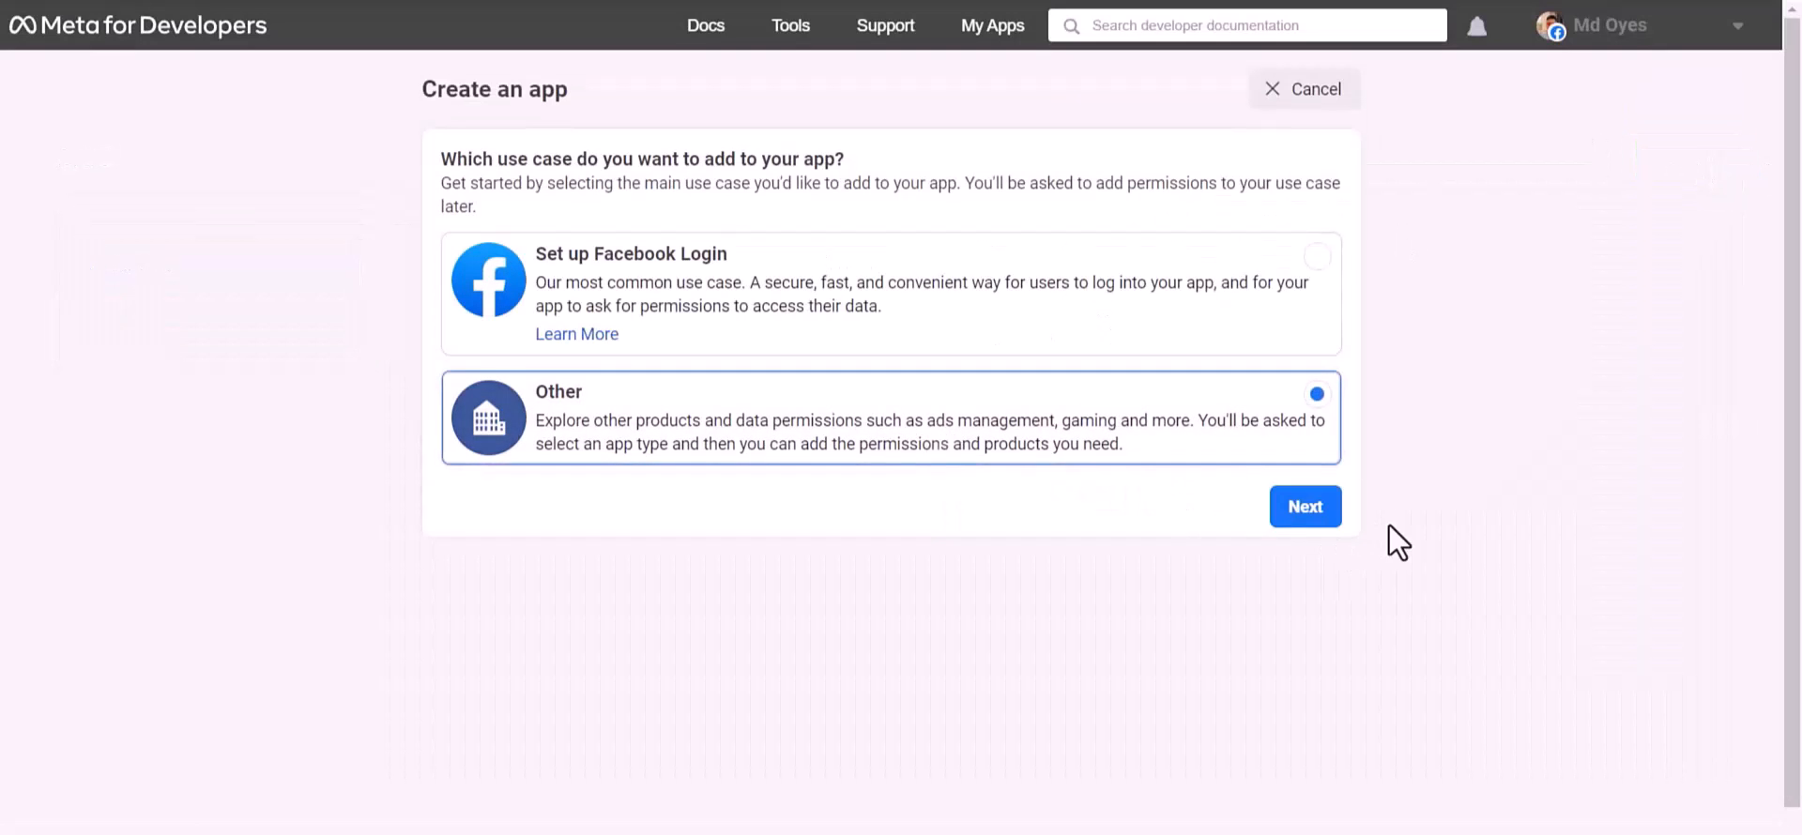
pyautogui.click(1315, 516)
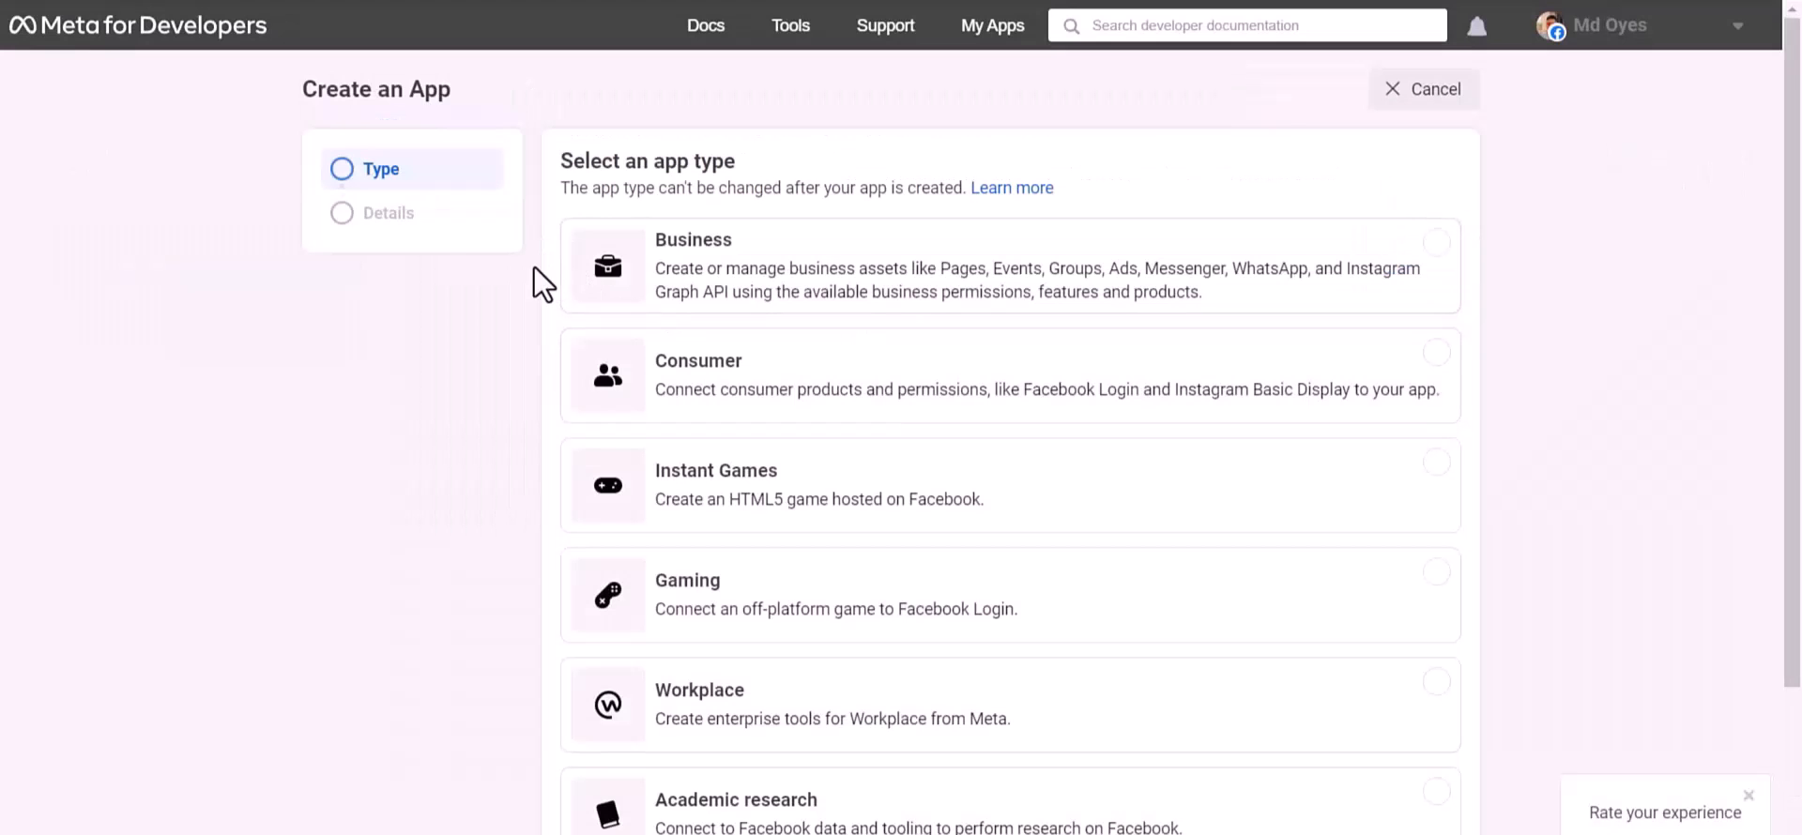
pyautogui.click(1287, 282)
pyautogui.scroll(-2, 1287, 282)
pyautogui.click(1417, 807)
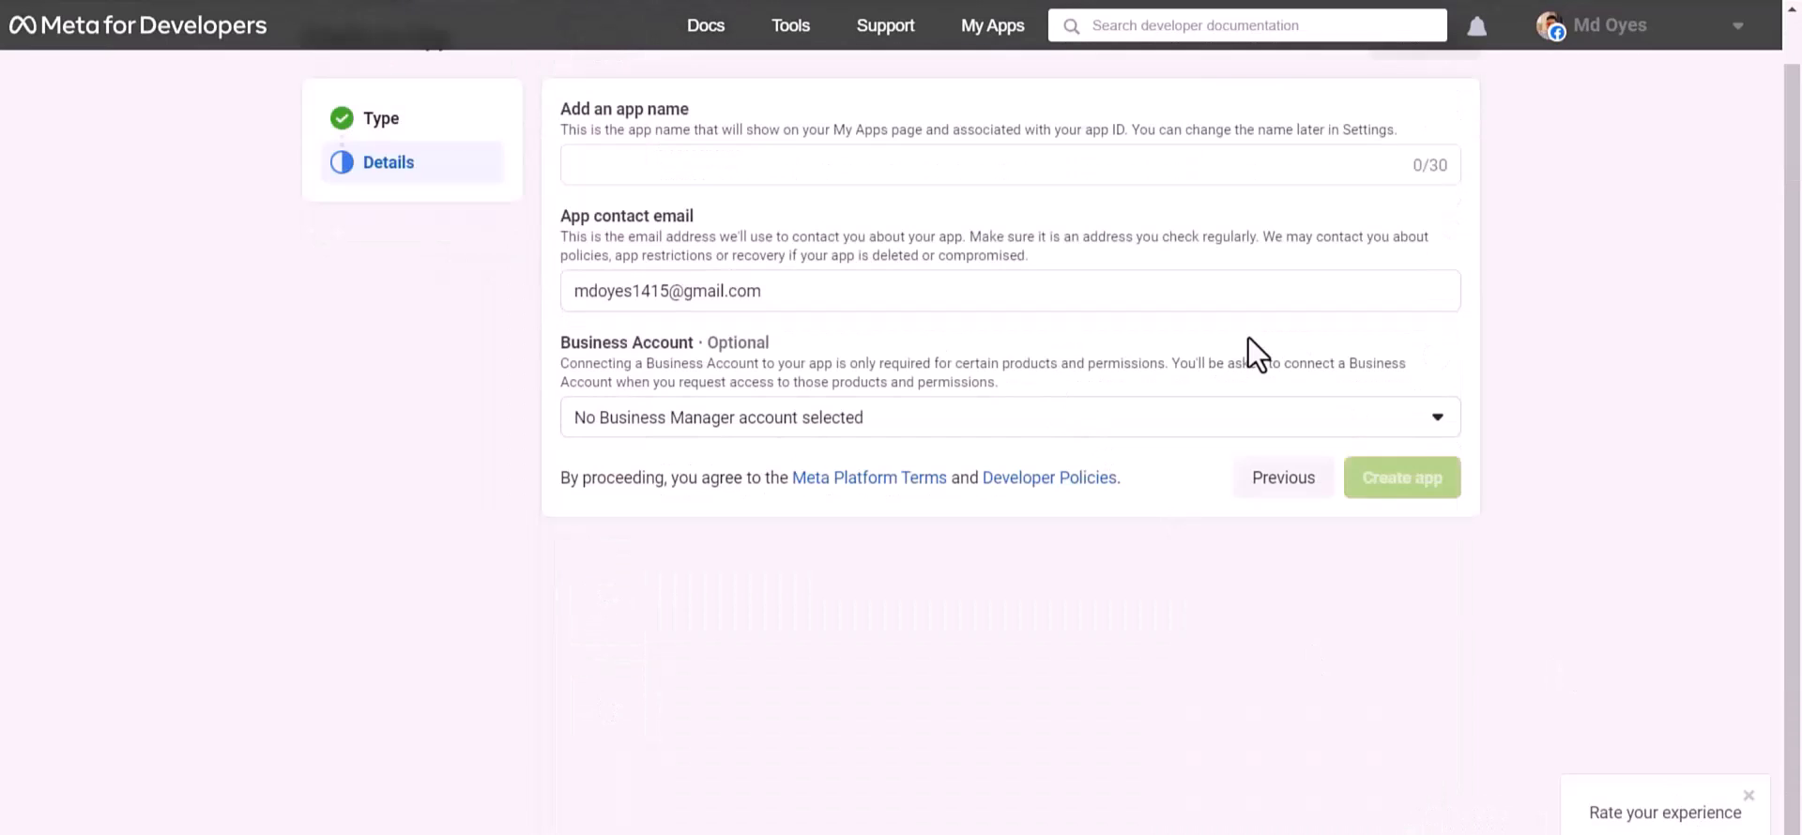
# - Name the app 'Bit Integrations', create it, and confirm with the account password
pyautogui.click(729, 164)
pyautogui.write('Bi')
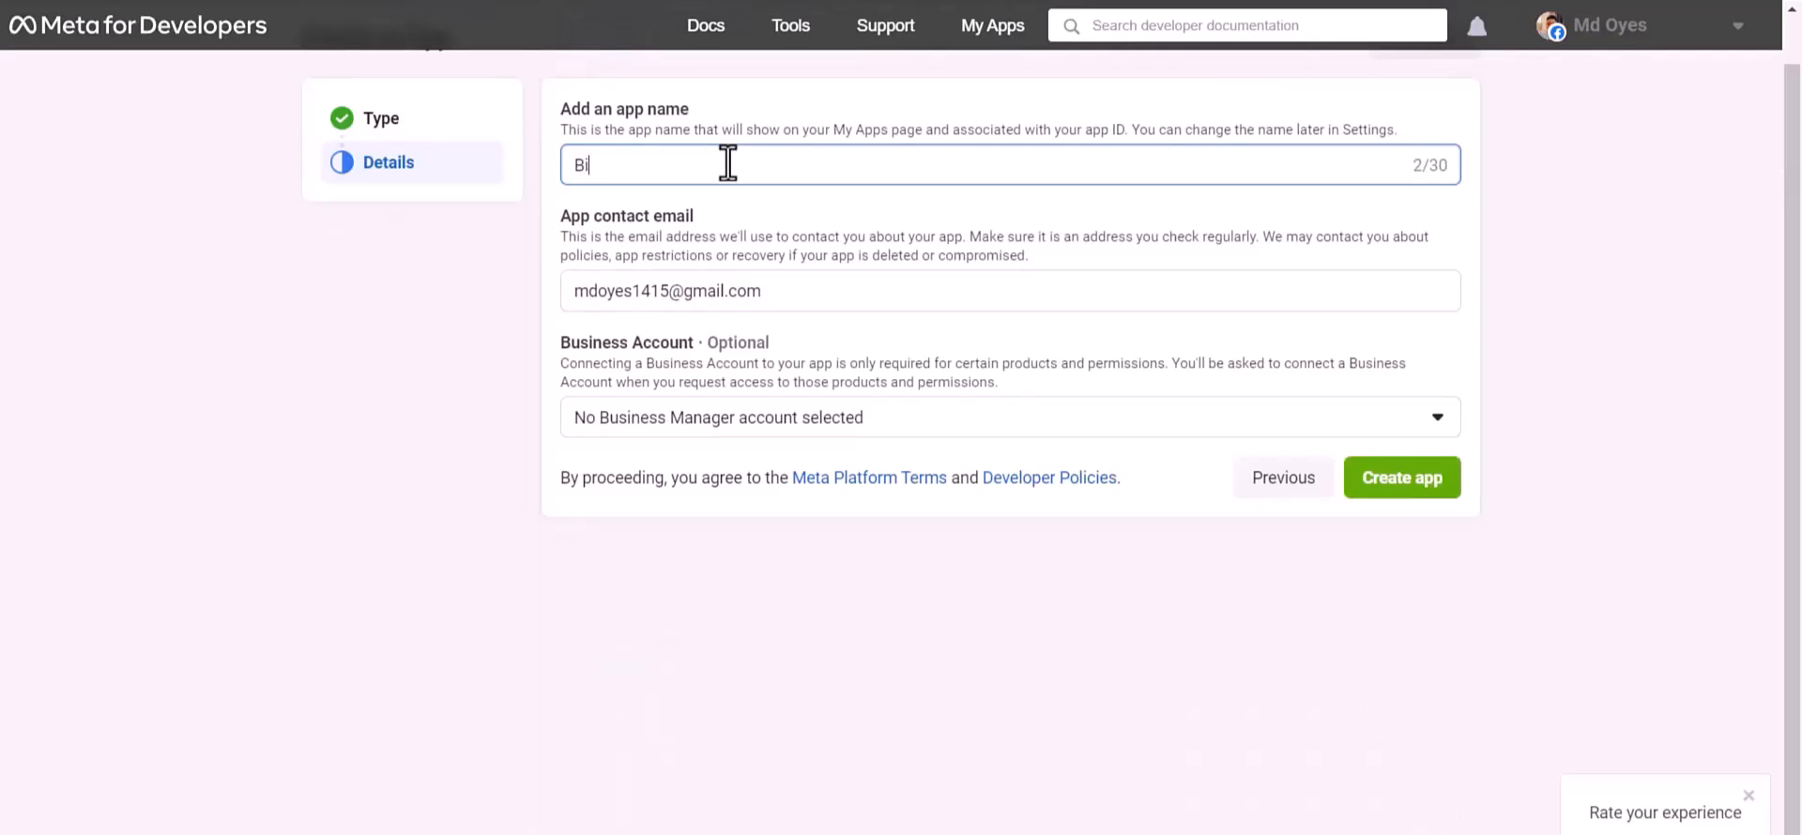
pyautogui.write('t Integrations')
pyautogui.click(1399, 477)
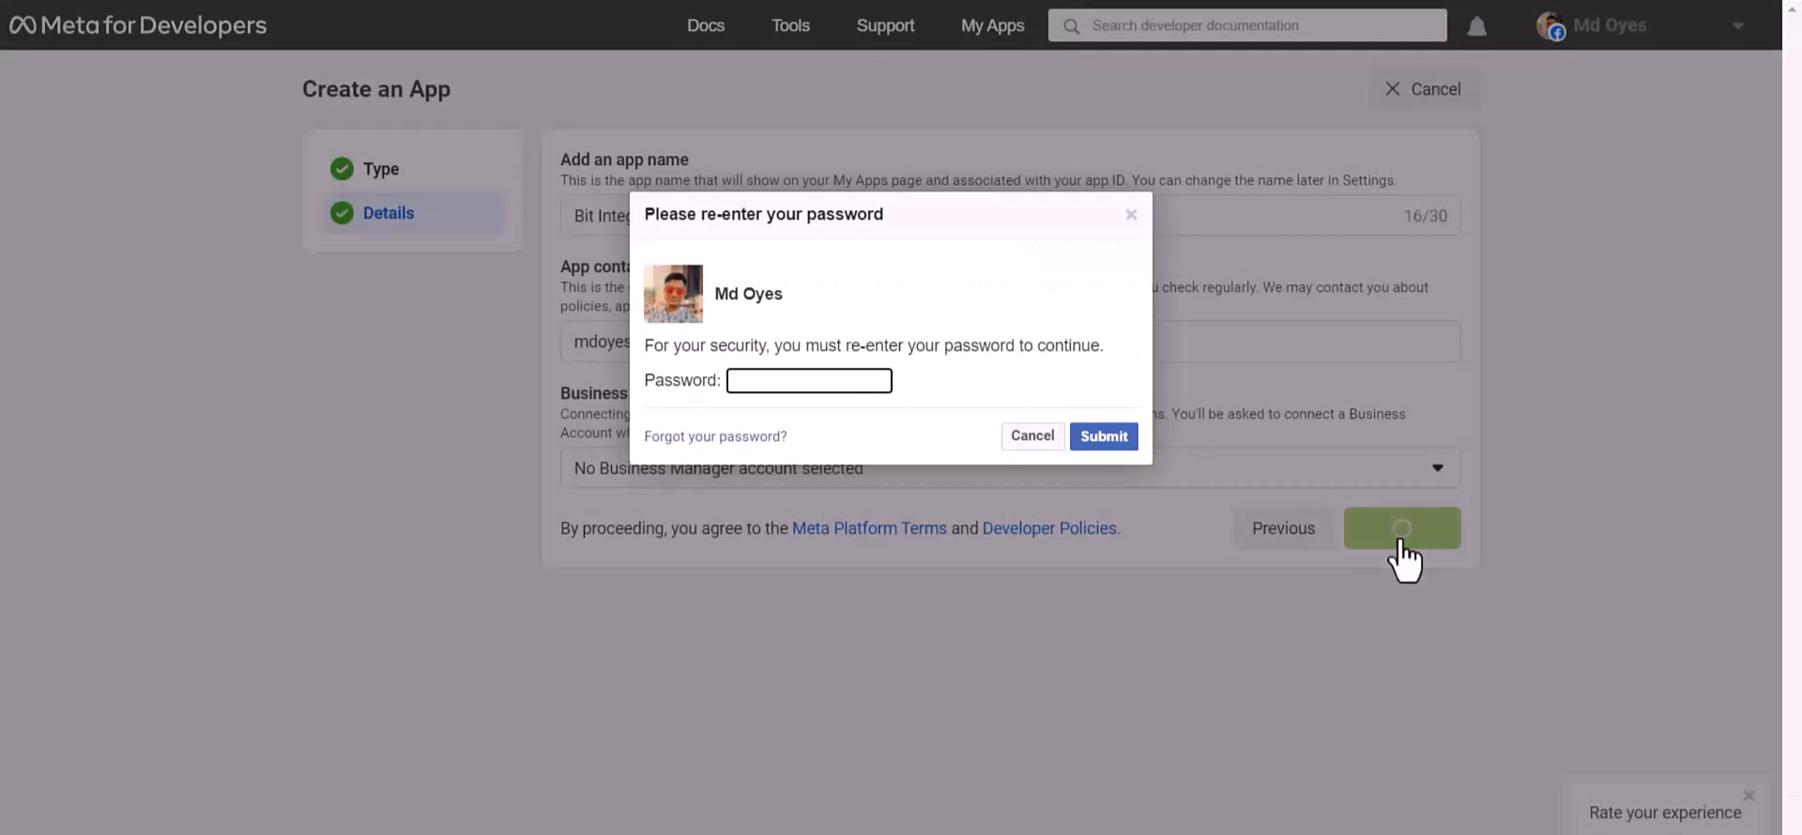
pyautogui.click(841, 380)
pyautogui.click(856, 443)
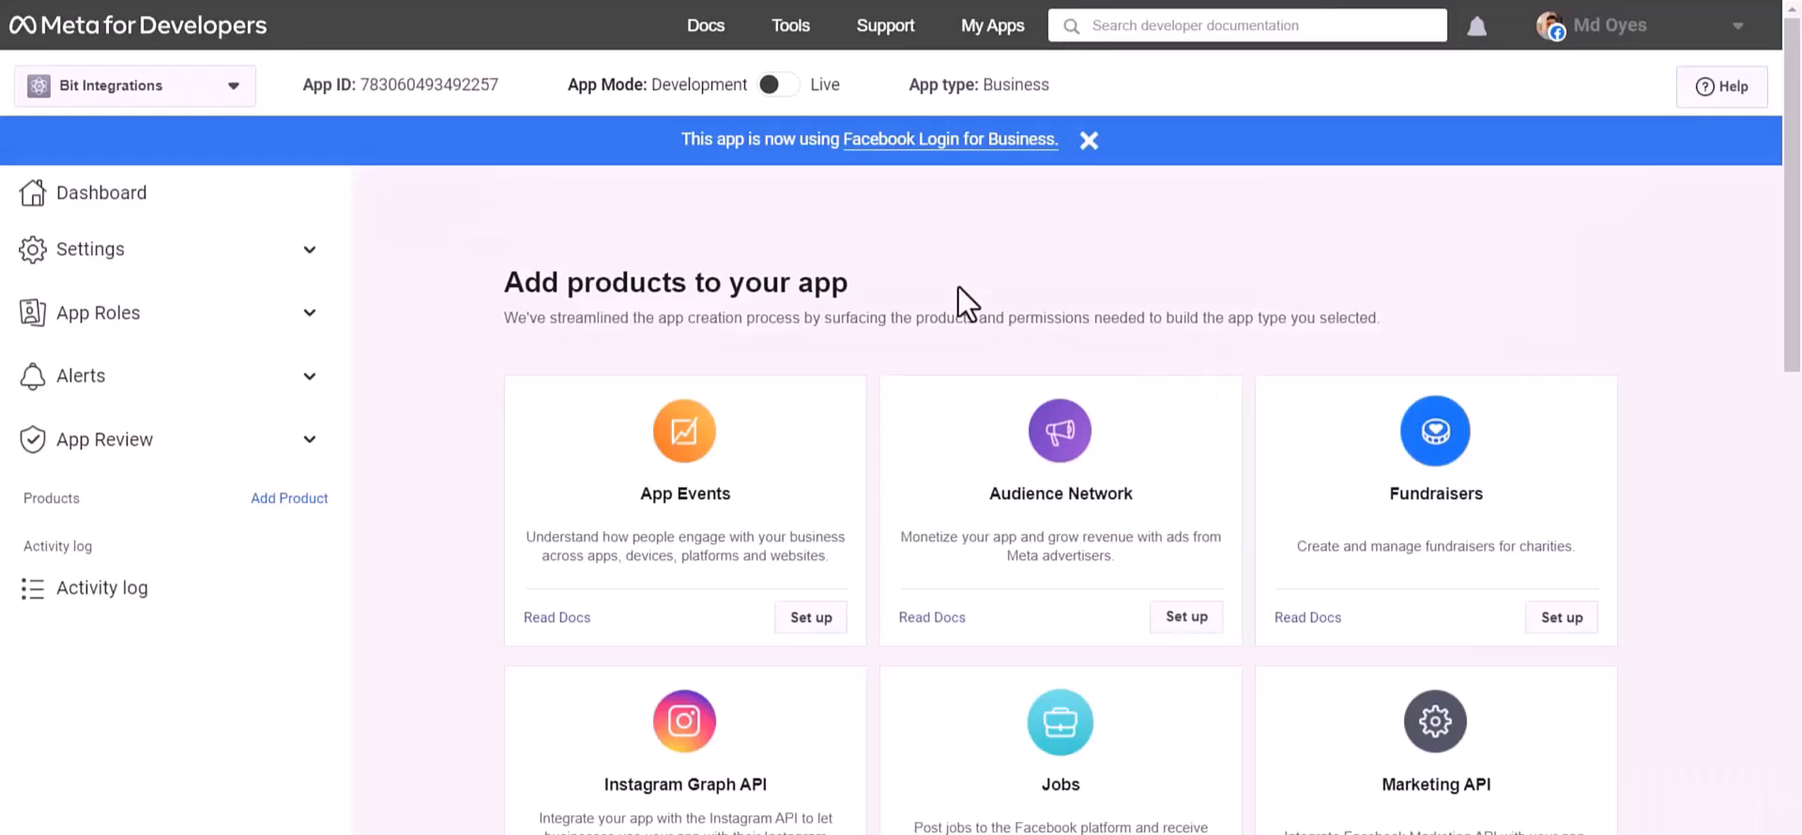
# - Set up WhatsApp on the app using the Test Business account, then open Getting started
pyautogui.scroll(-3, 981, 239)
pyautogui.scroll(-5, 976, 225)
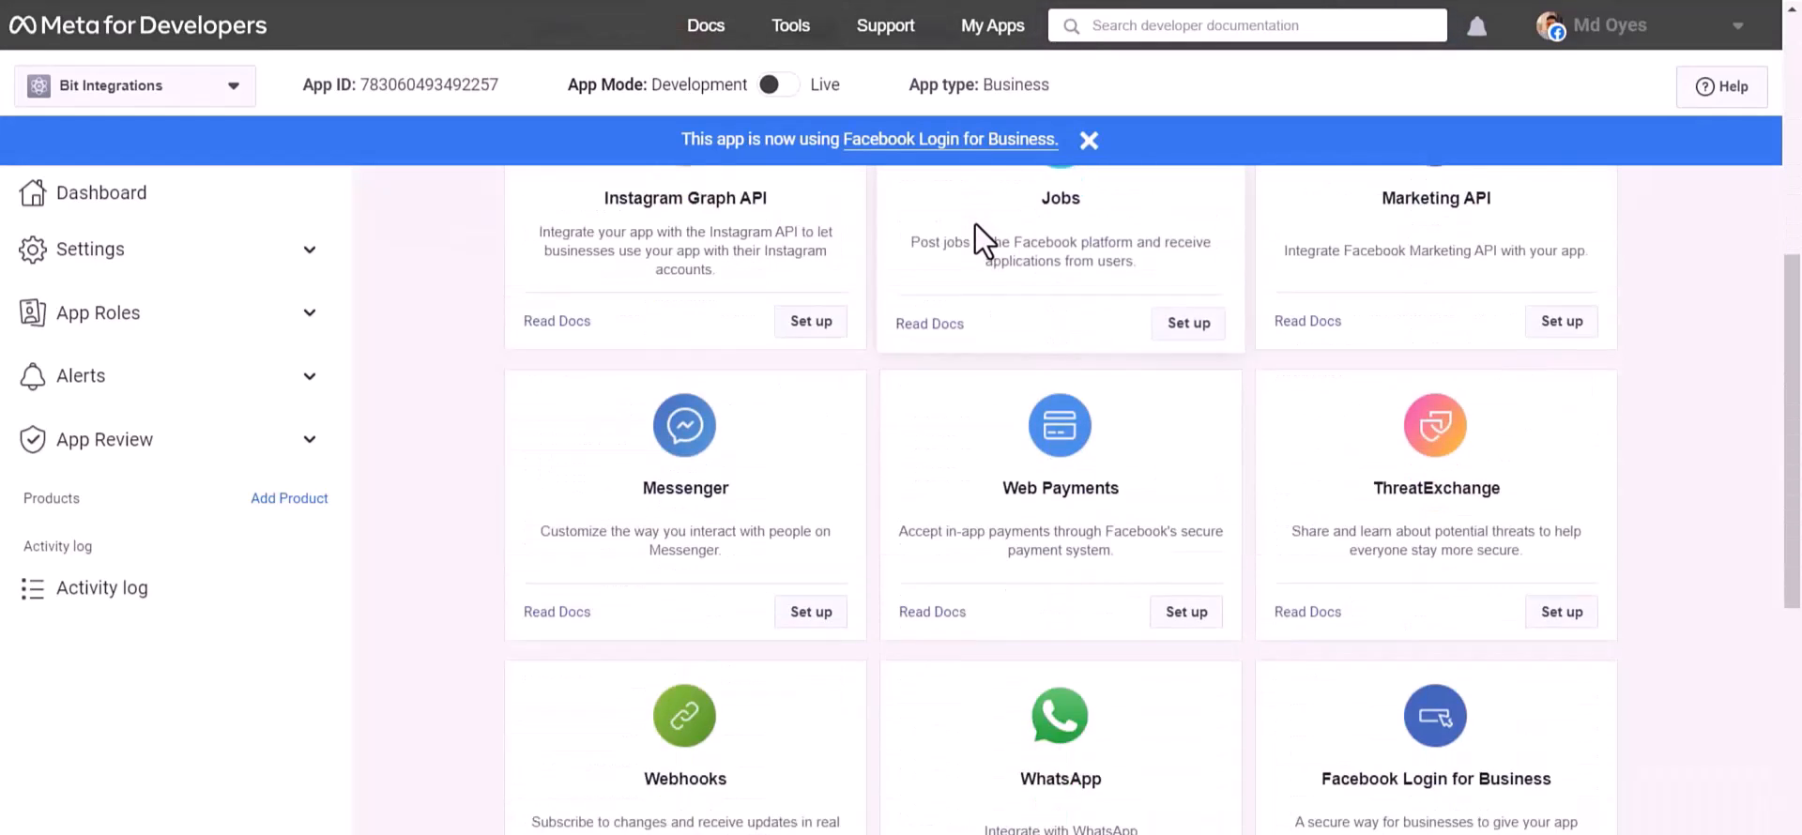
pyautogui.click(1187, 556)
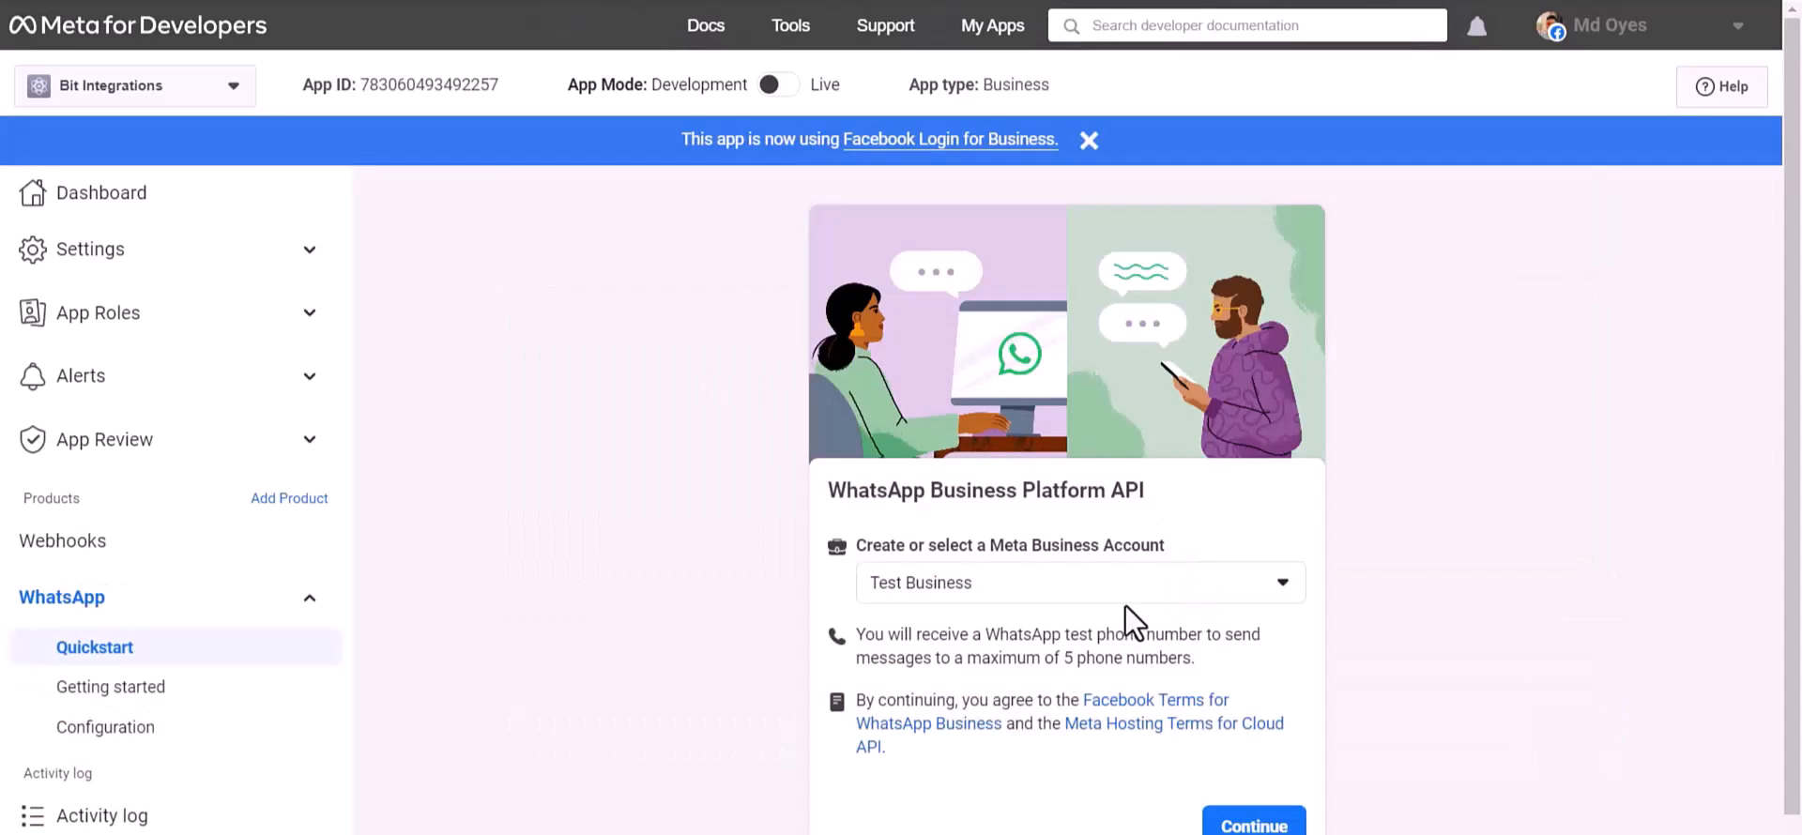
pyautogui.click(1255, 826)
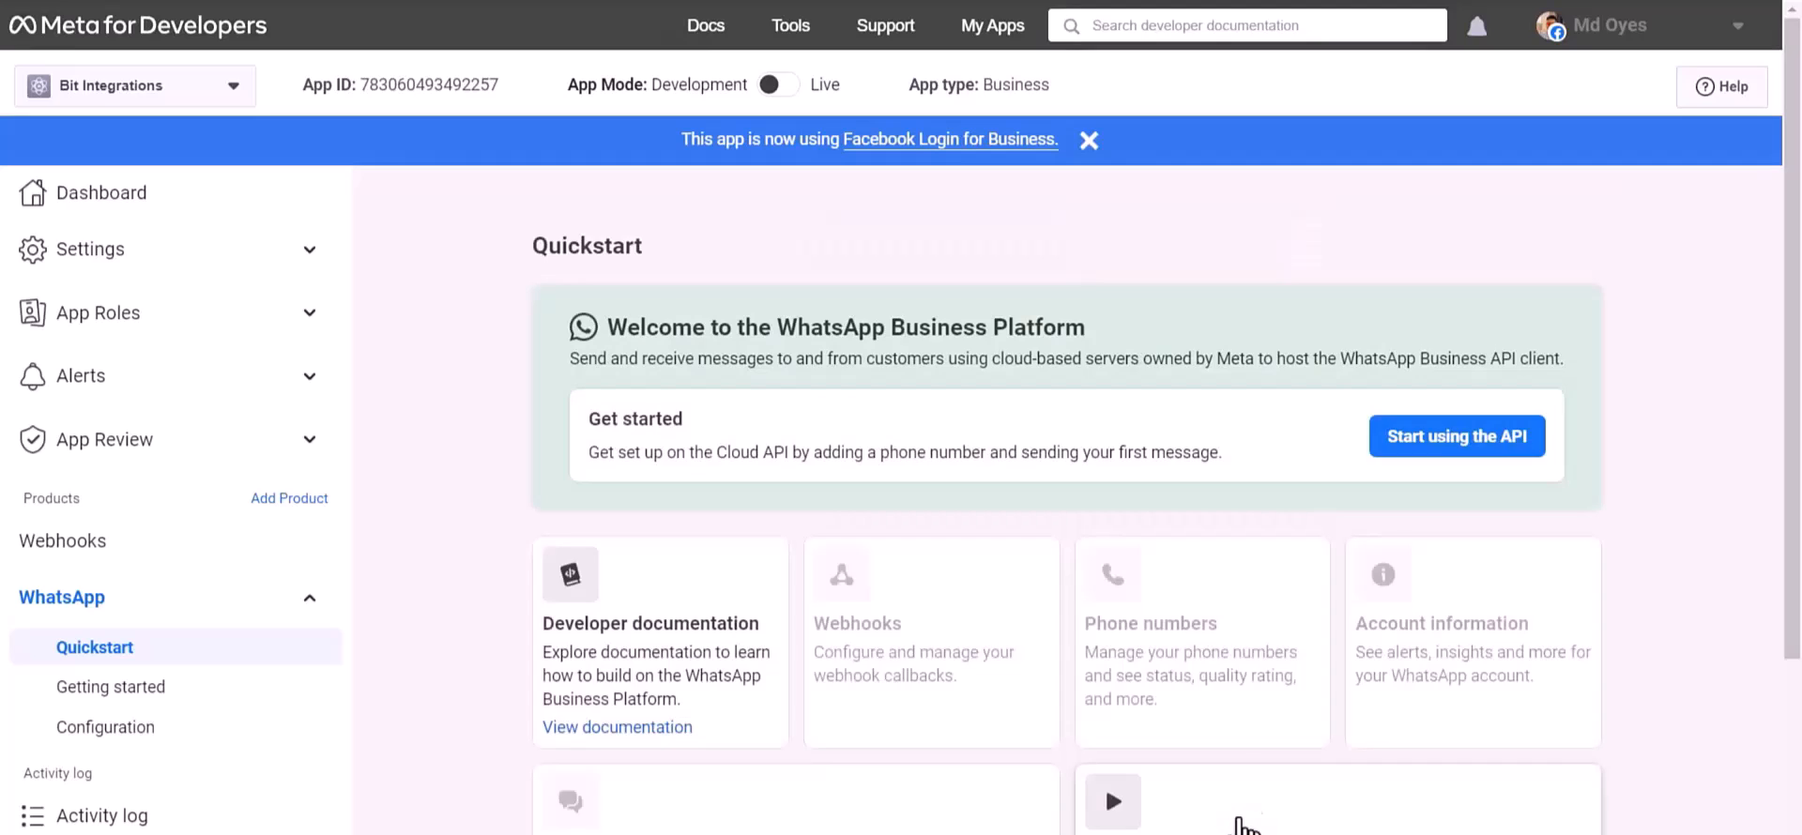
pyautogui.click(141, 687)
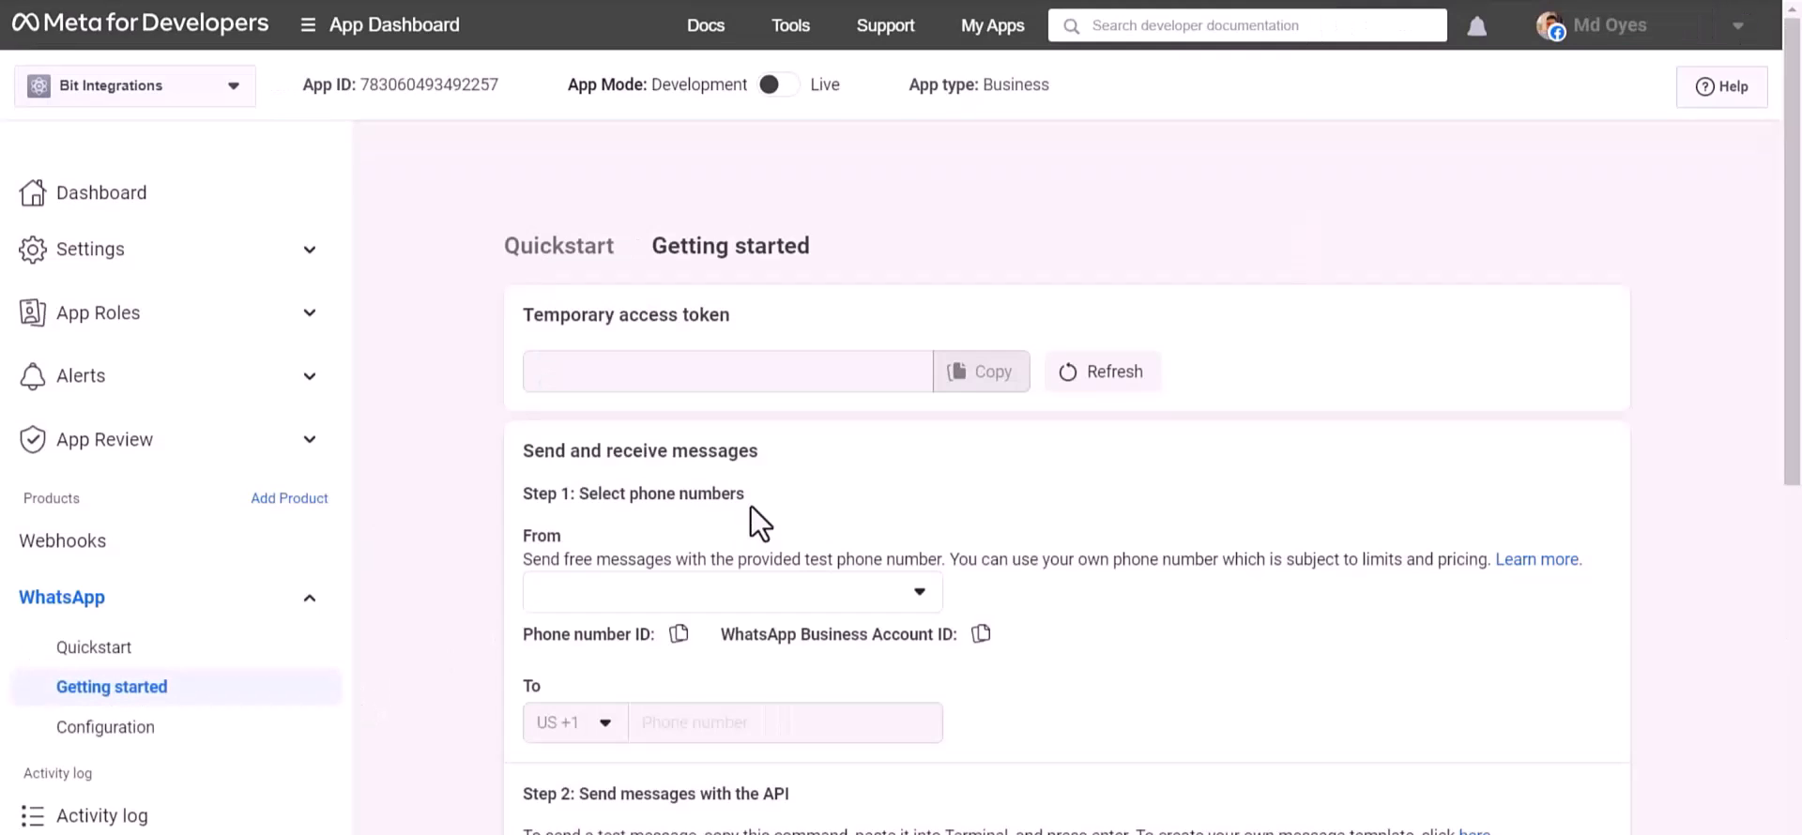
# - Highlight both IDs, then copy the Phone number ID into Bit Integrations' field
pyautogui.scroll(-1, 776, 474)
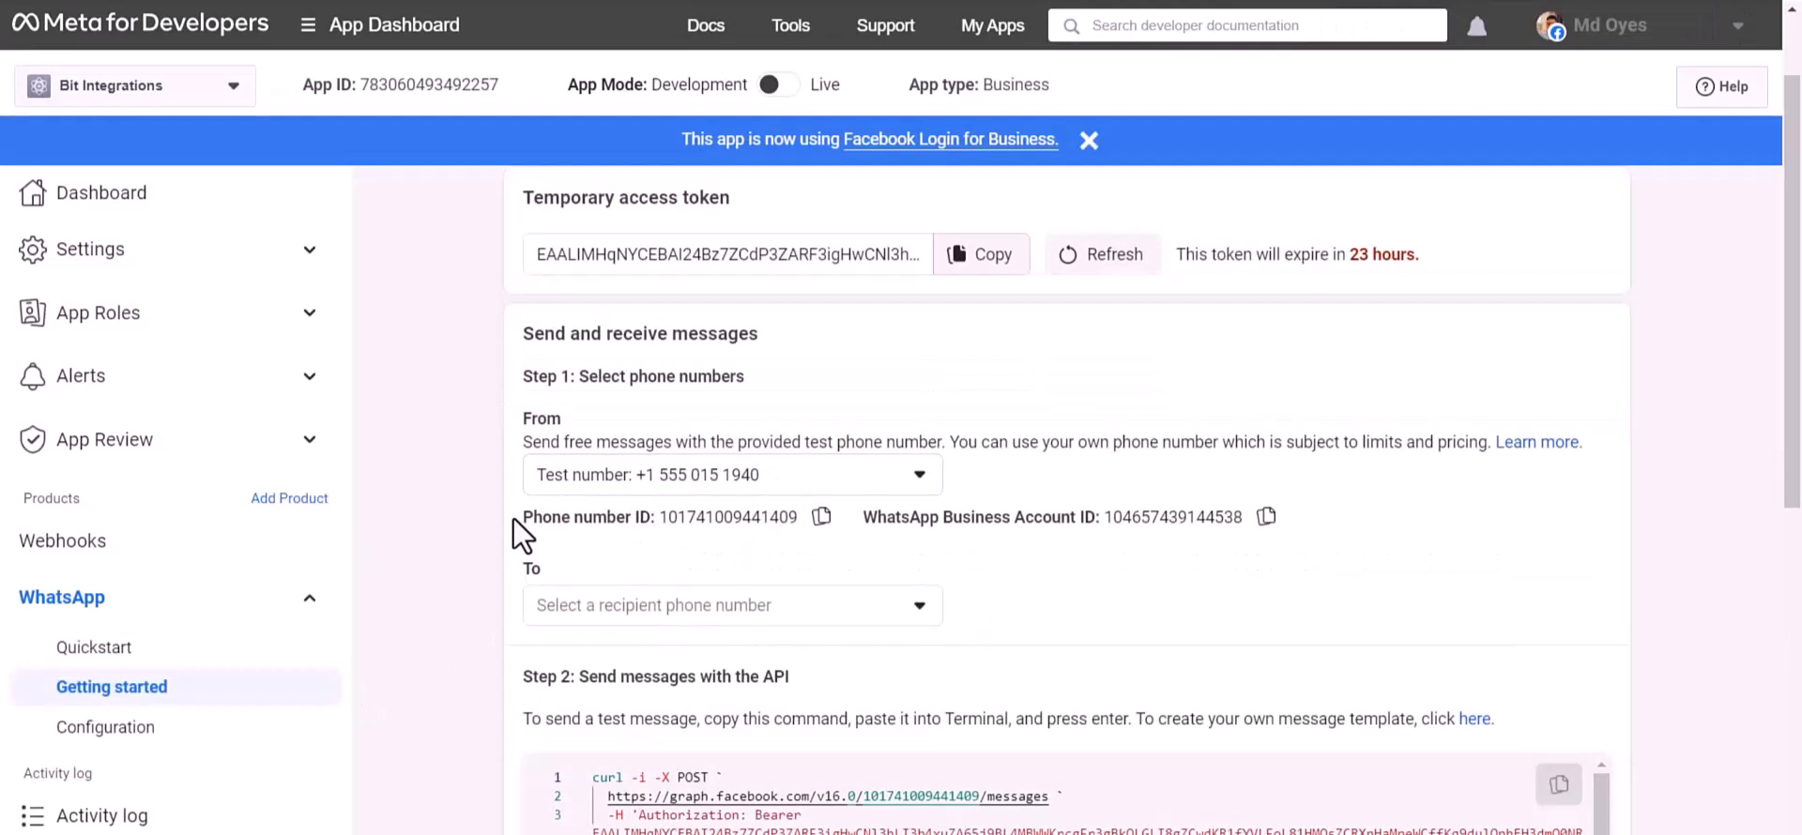
pyautogui.moveTo(513, 518); pyautogui.dragTo(650, 524)
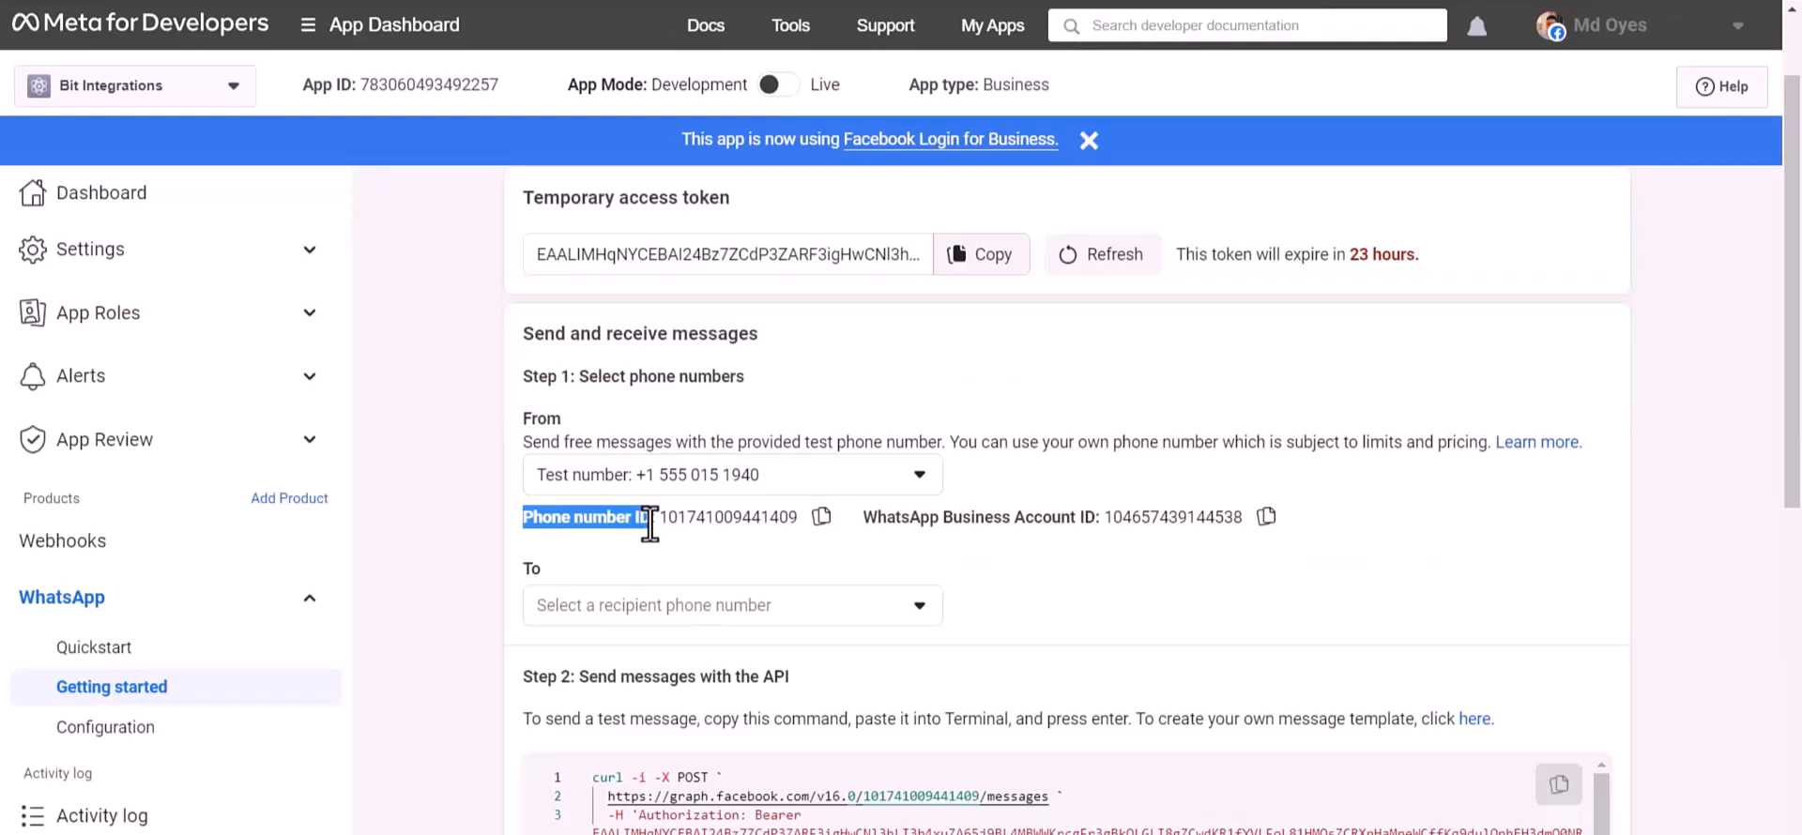
pyautogui.moveTo(856, 516); pyautogui.dragTo(1095, 524)
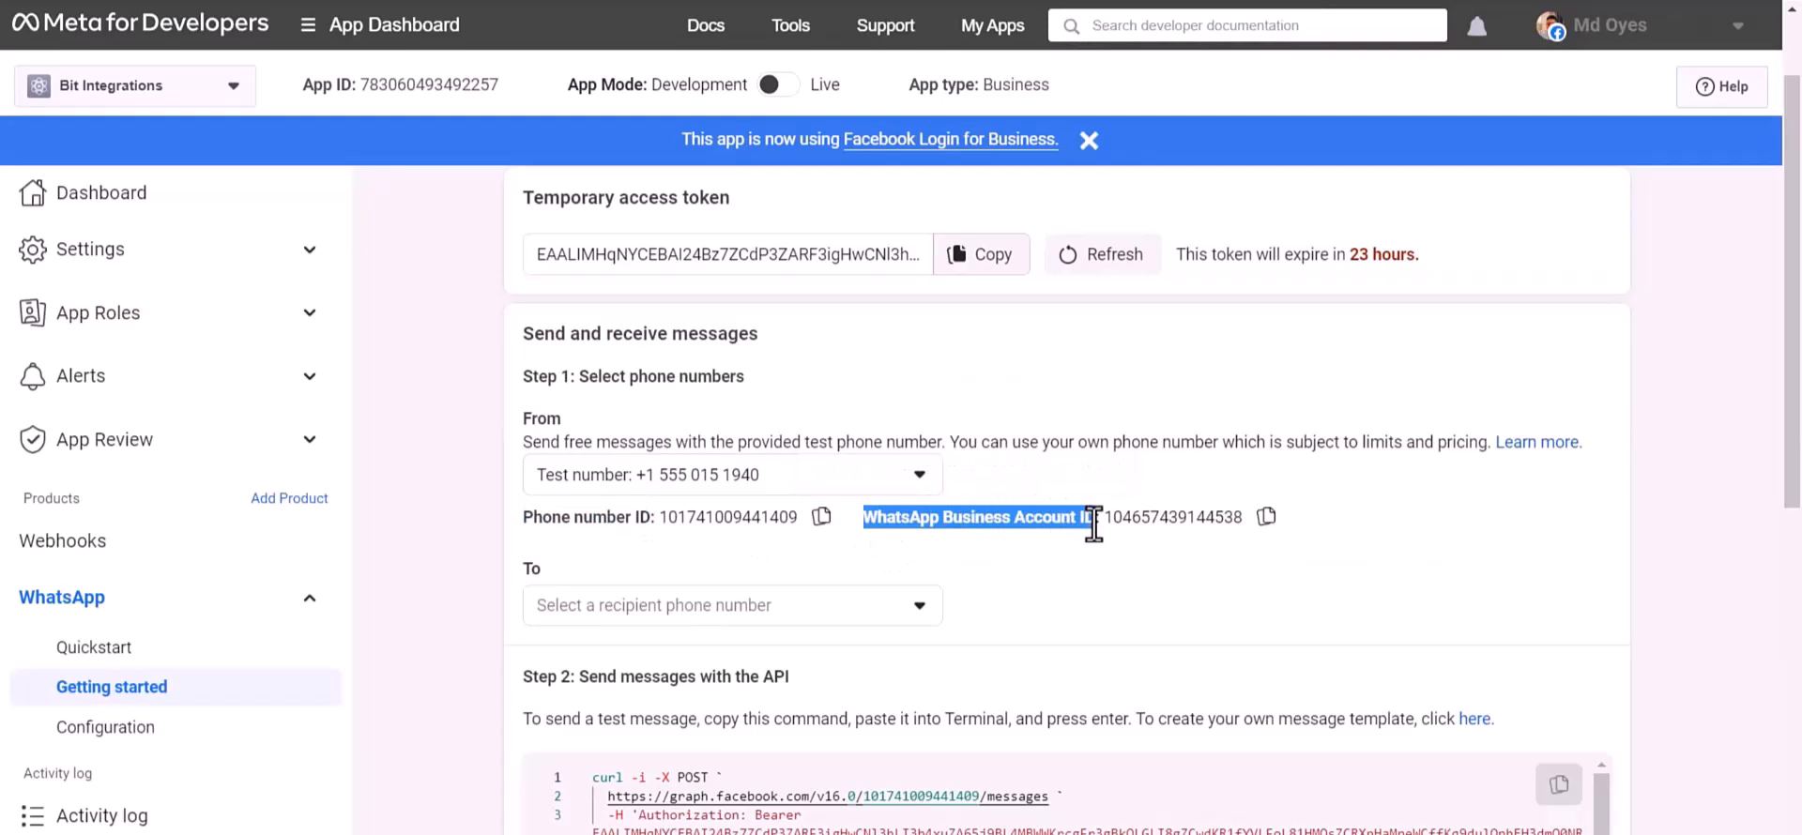
pyautogui.click(1185, 560)
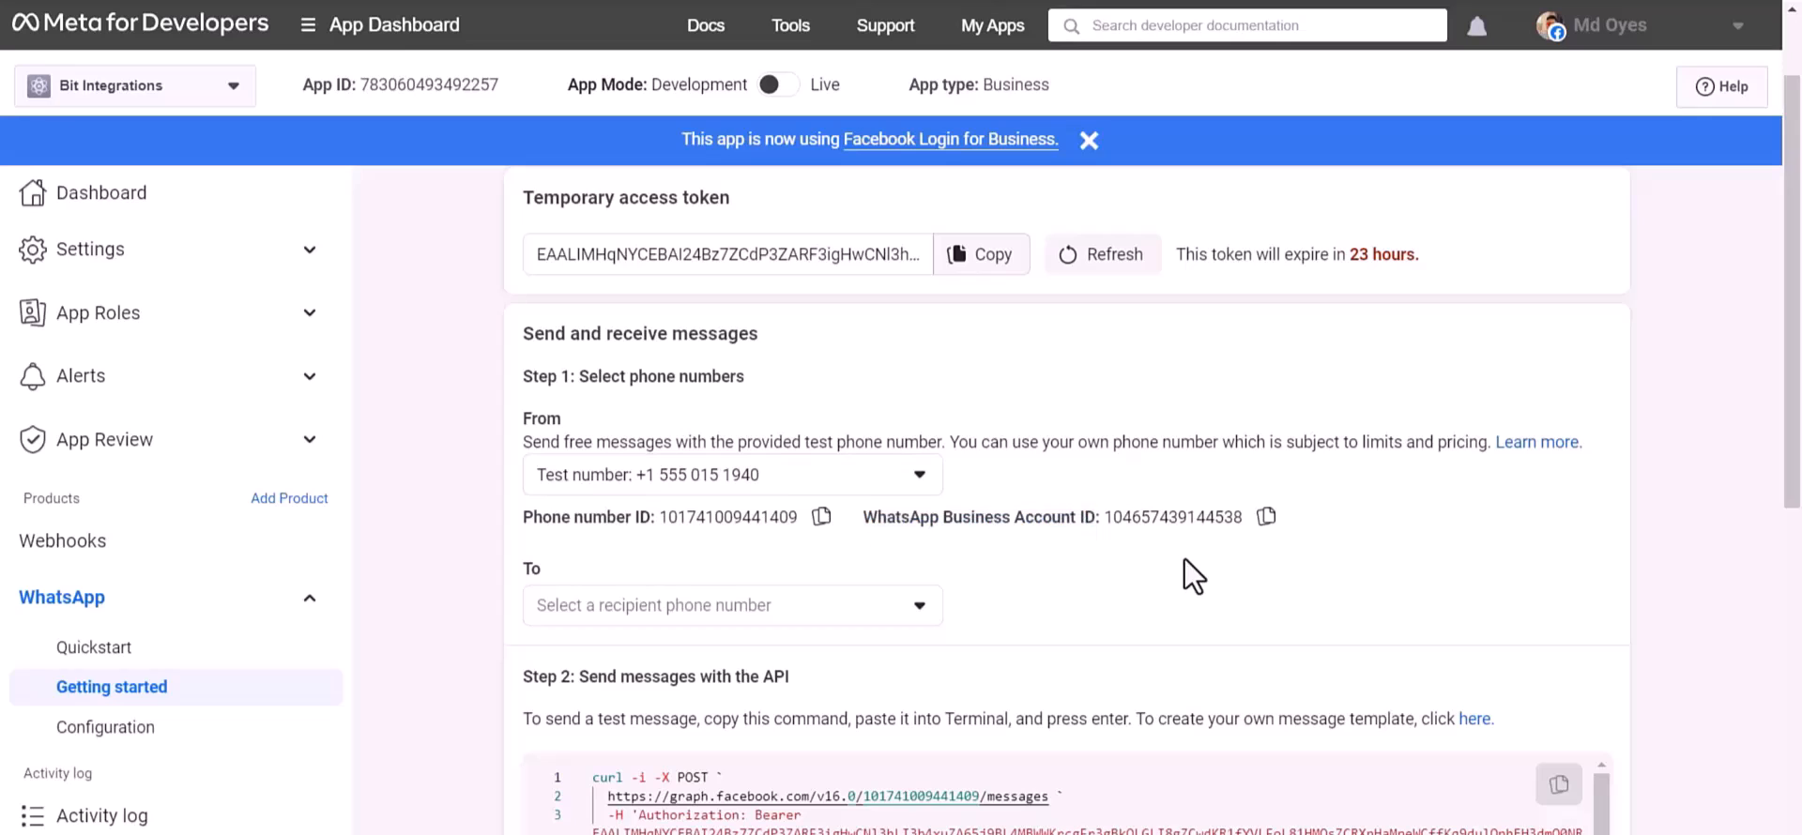
pyautogui.click(825, 522)
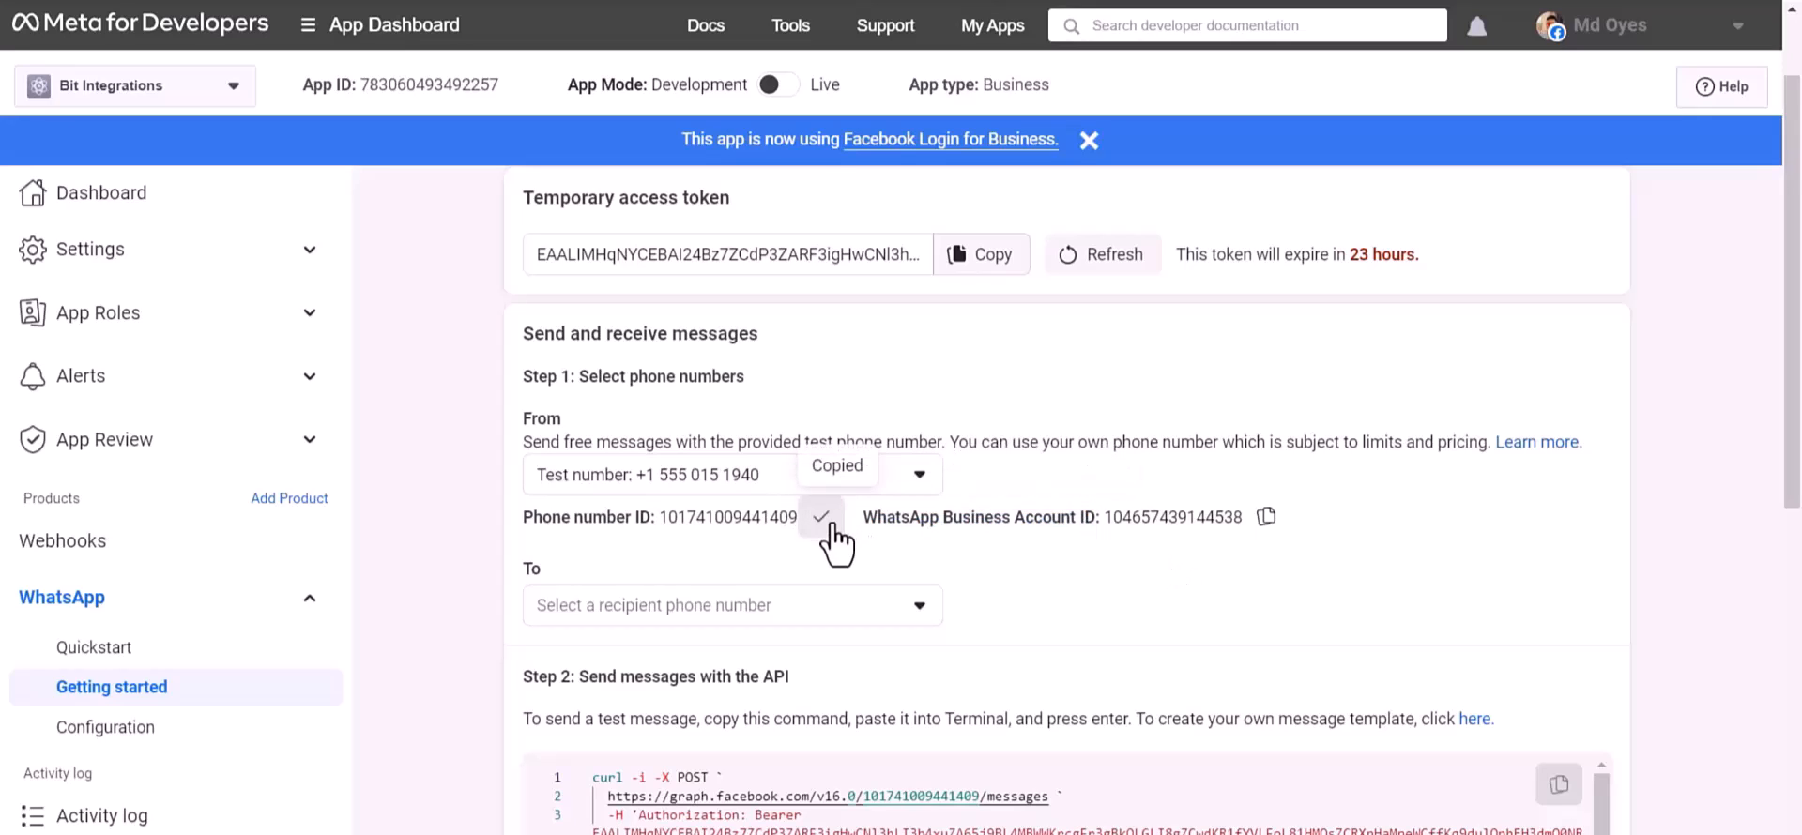
pyautogui.hotkey('ctrl', 'Tab')
pyautogui.click(588, 460)
pyautogui.hotkey('ctrl', 'v')
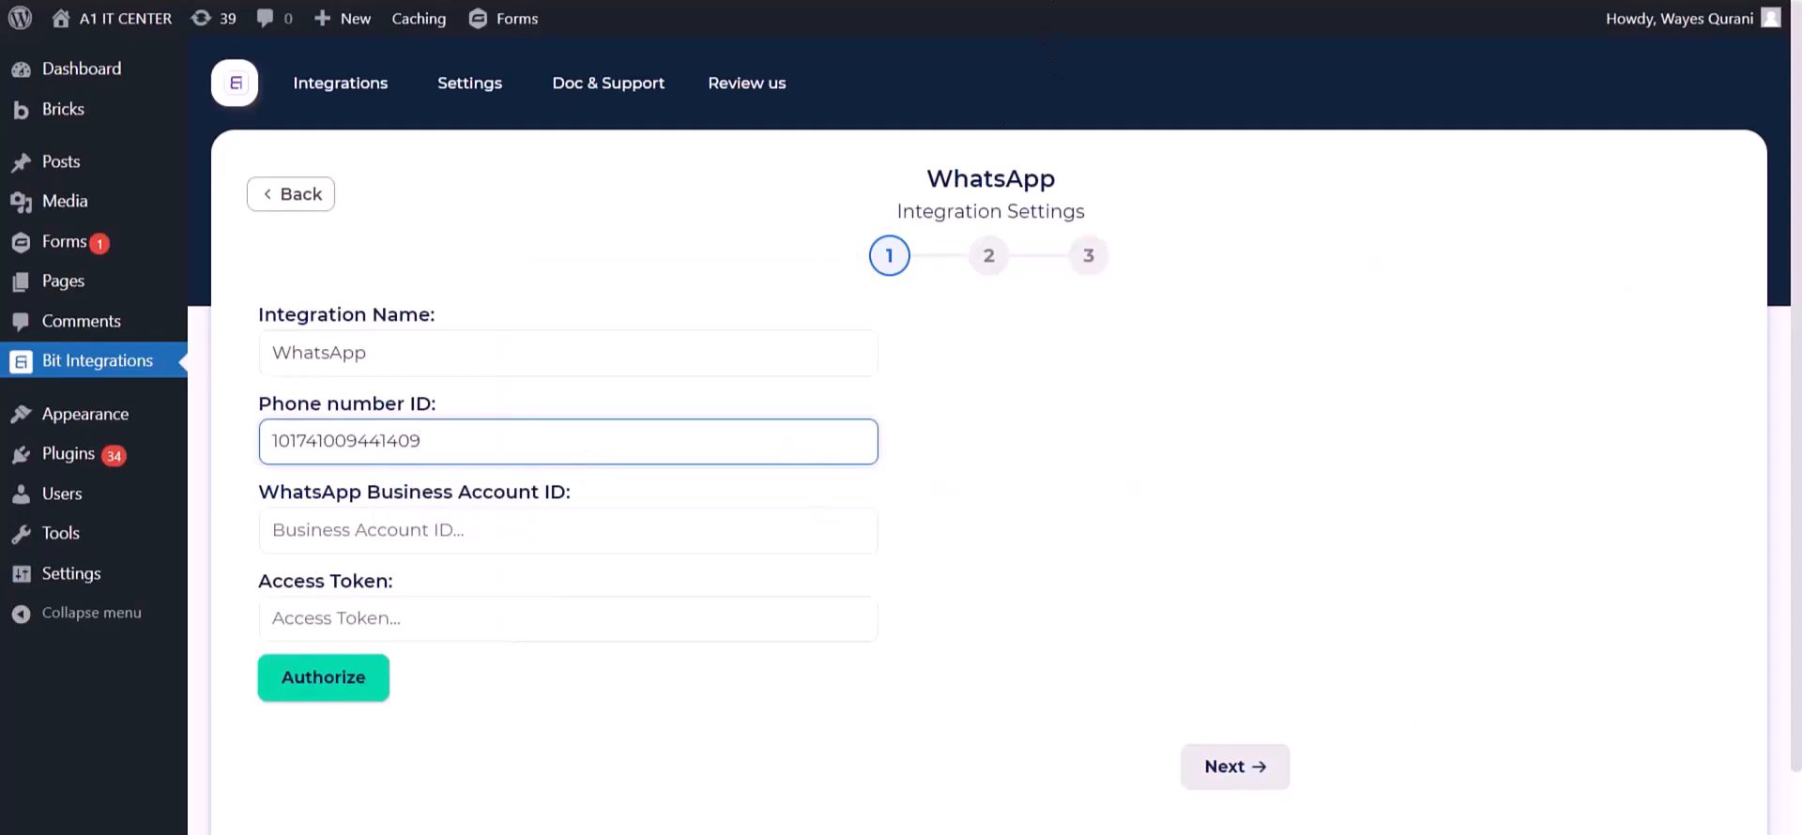
# - Paste the WhatsApp Business Account ID into Bit Integrations and point out the token's 23-hour expiry
pyautogui.hotkey('ctrl', 'shift', 'Tab')
pyautogui.click(1265, 518)
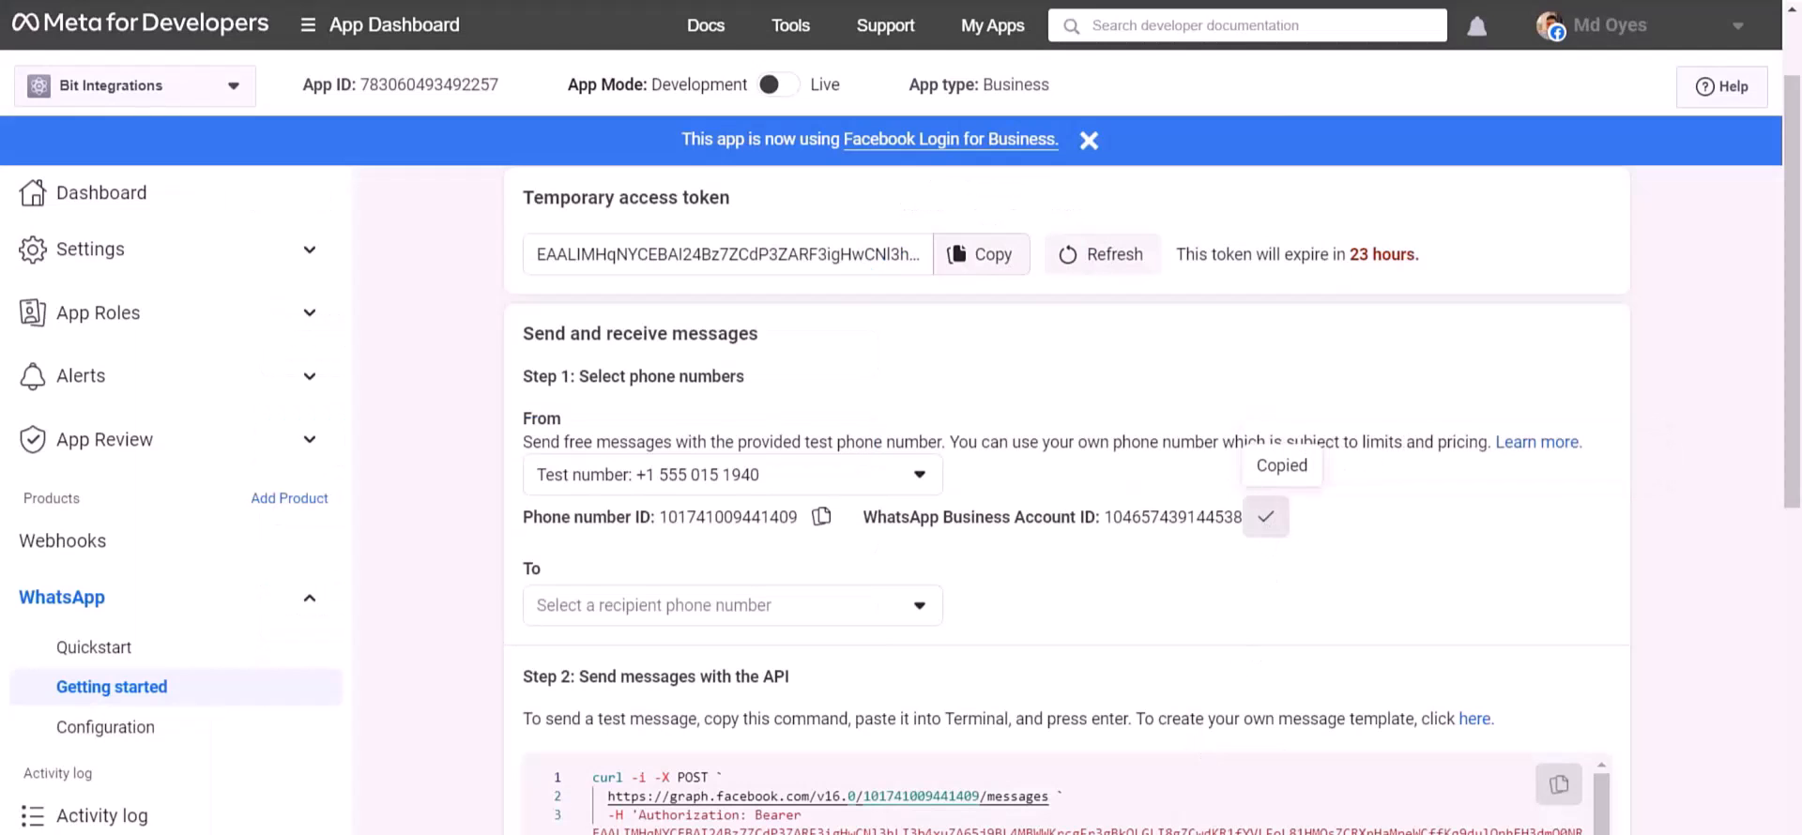
pyautogui.hotkey('ctrl', 'Tab')
pyautogui.click(489, 531)
pyautogui.hotkey('ctrl', 'v')
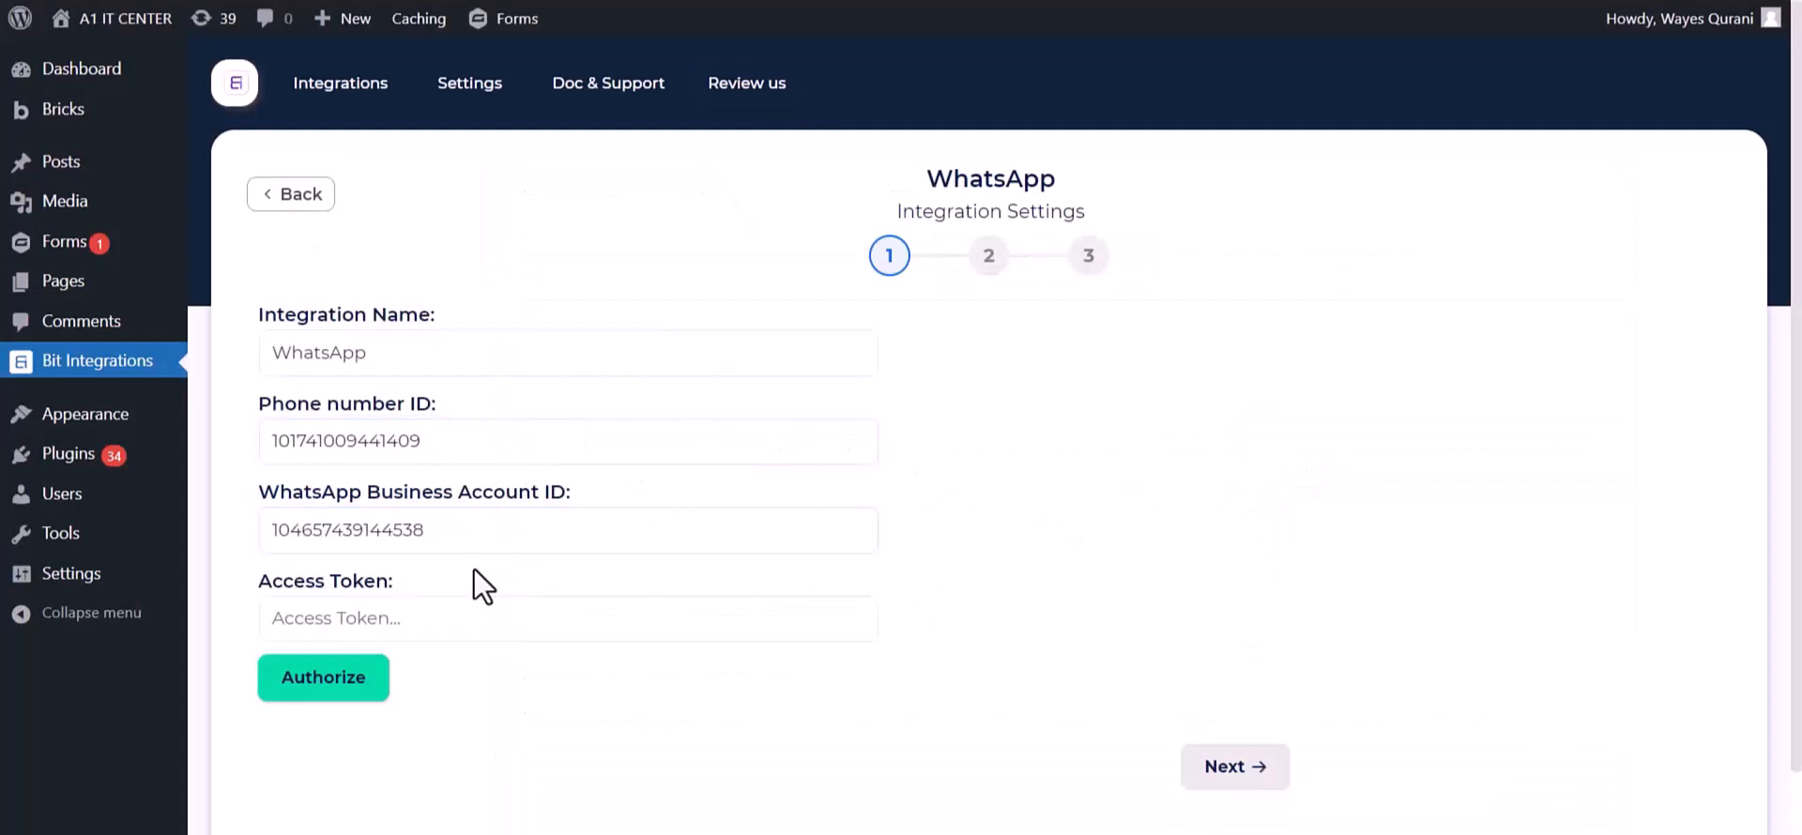
pyautogui.hotkey('ctrl', 'shift', 'Tab')
pyautogui.moveTo(522, 202); pyautogui.dragTo(747, 205)
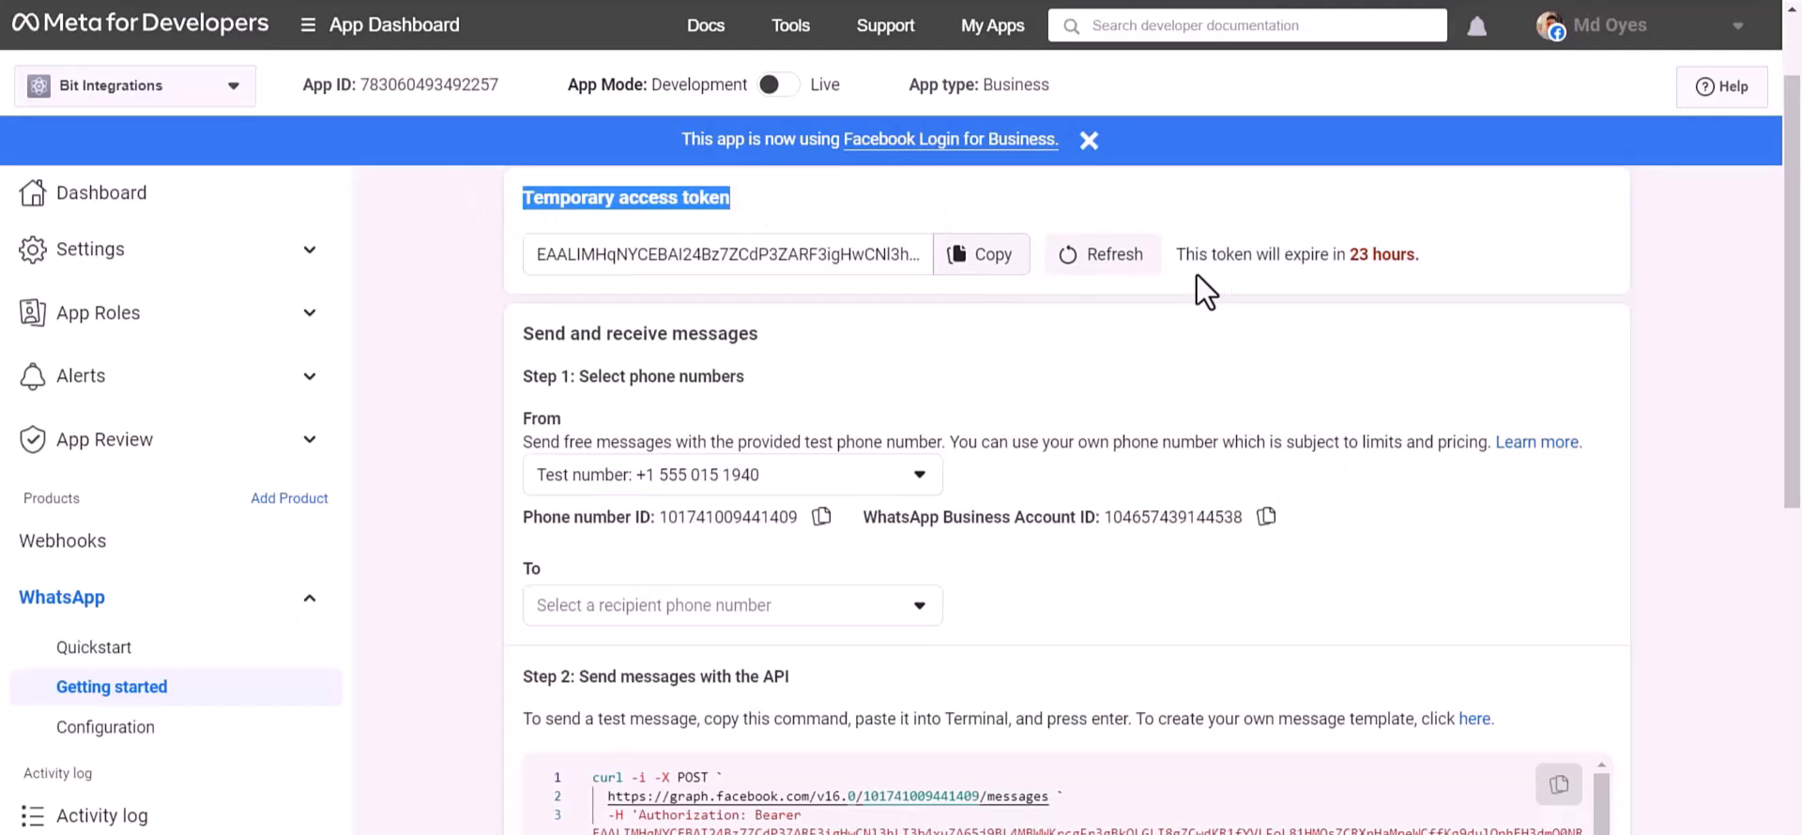
pyautogui.moveTo(1175, 254); pyautogui.dragTo(1421, 254)
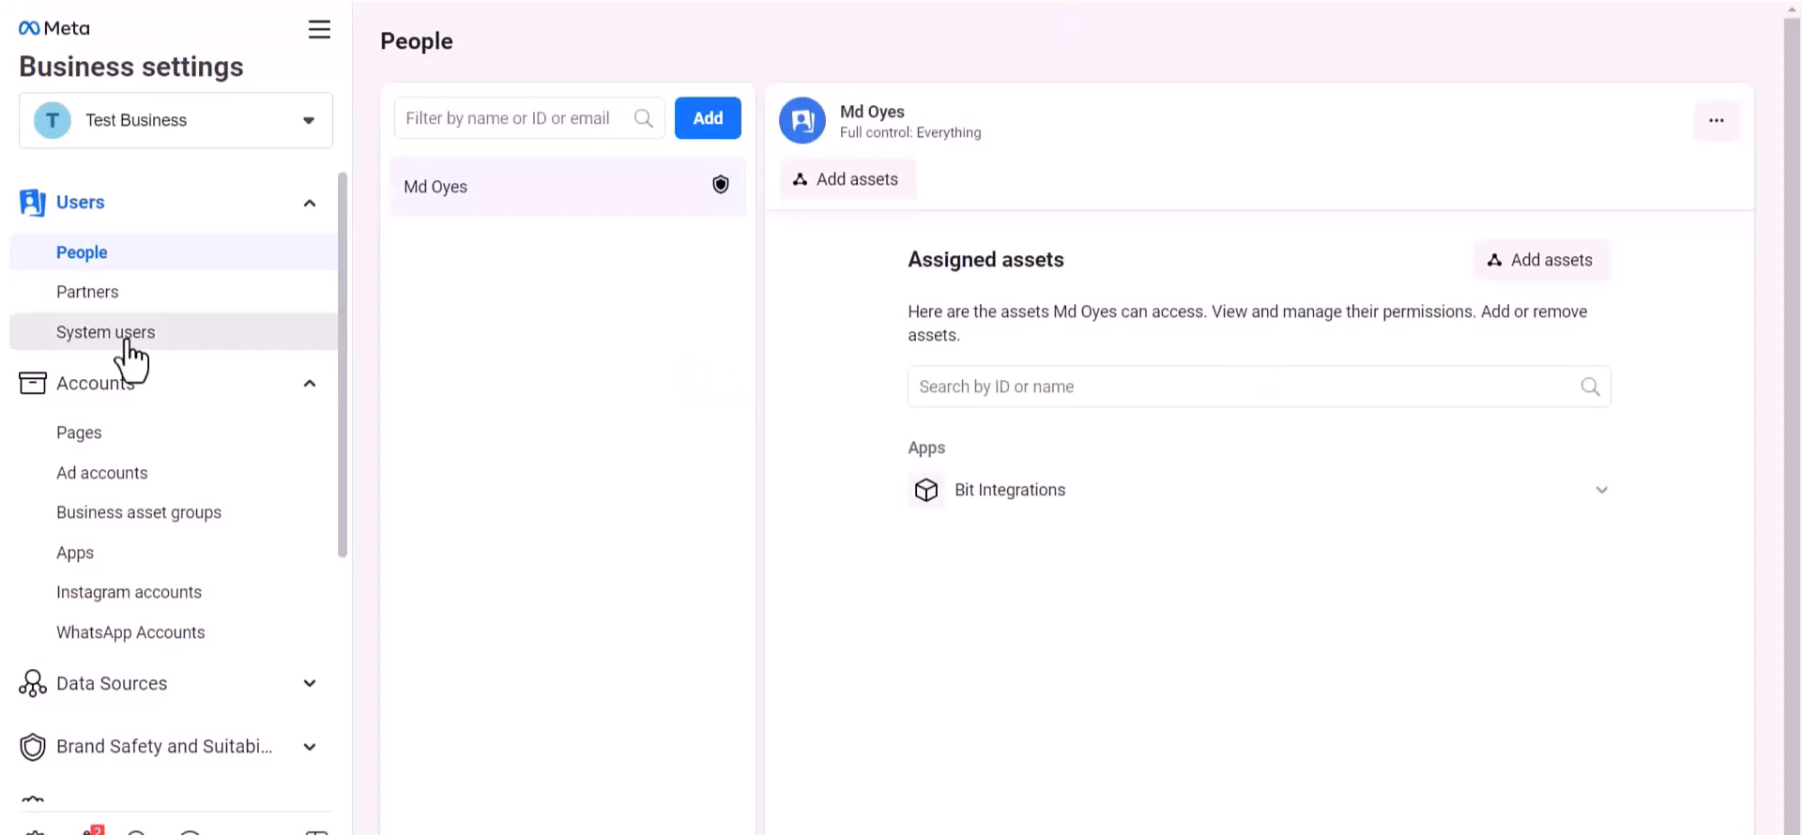
# - Try adding a new Admin system user and dismiss the one-admin limit error
pyautogui.click(126, 340)
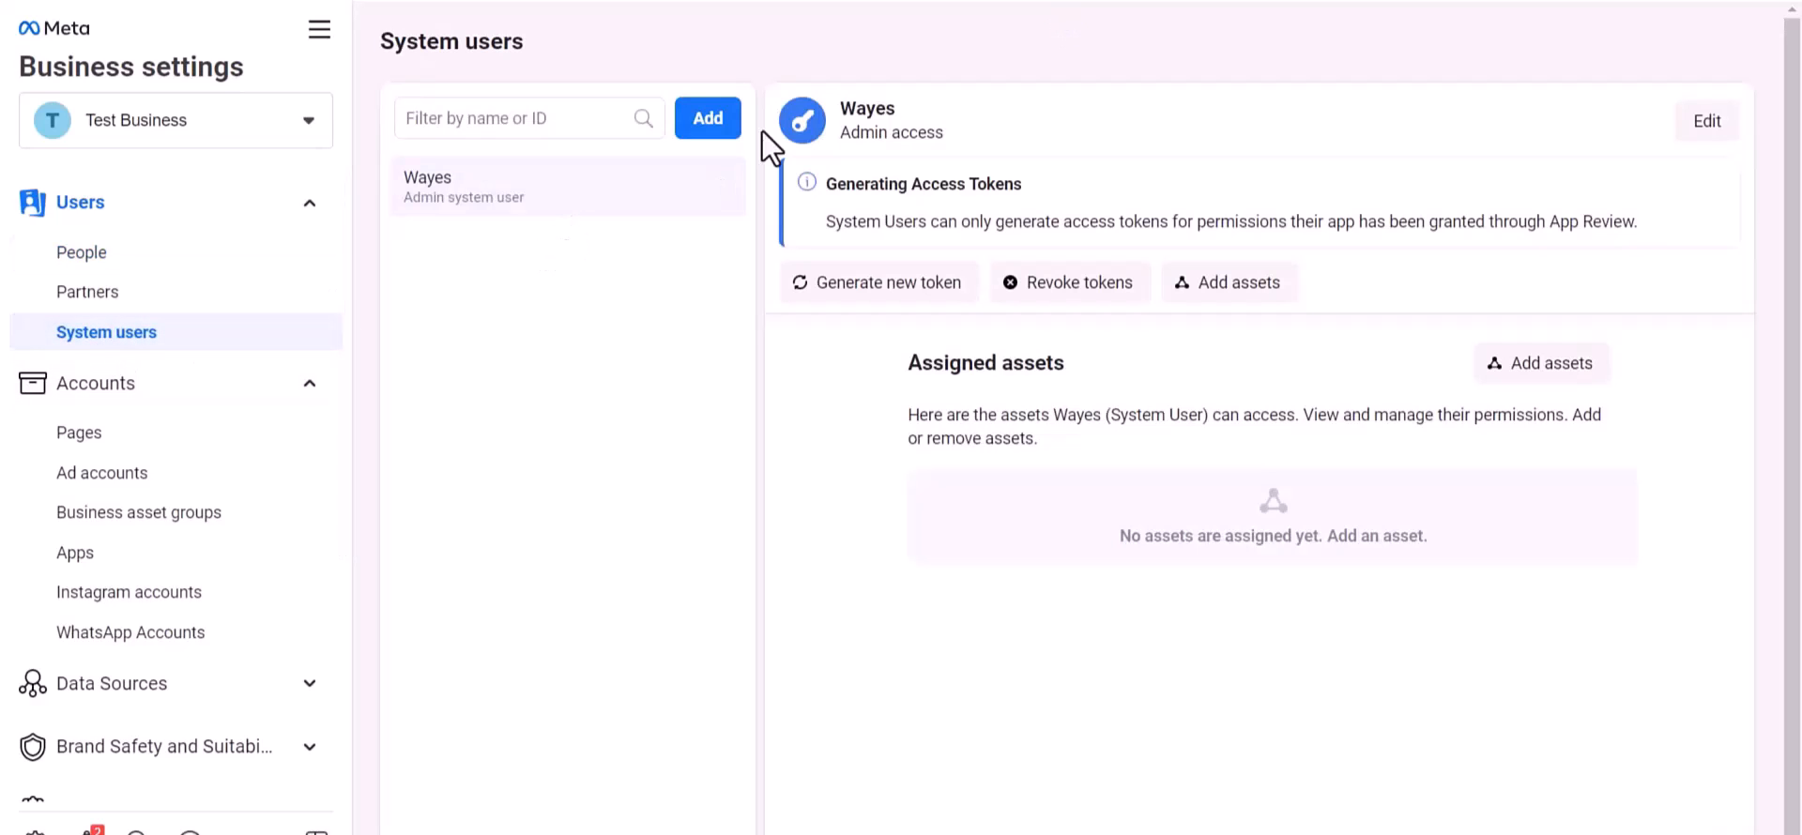
pyautogui.click(703, 134)
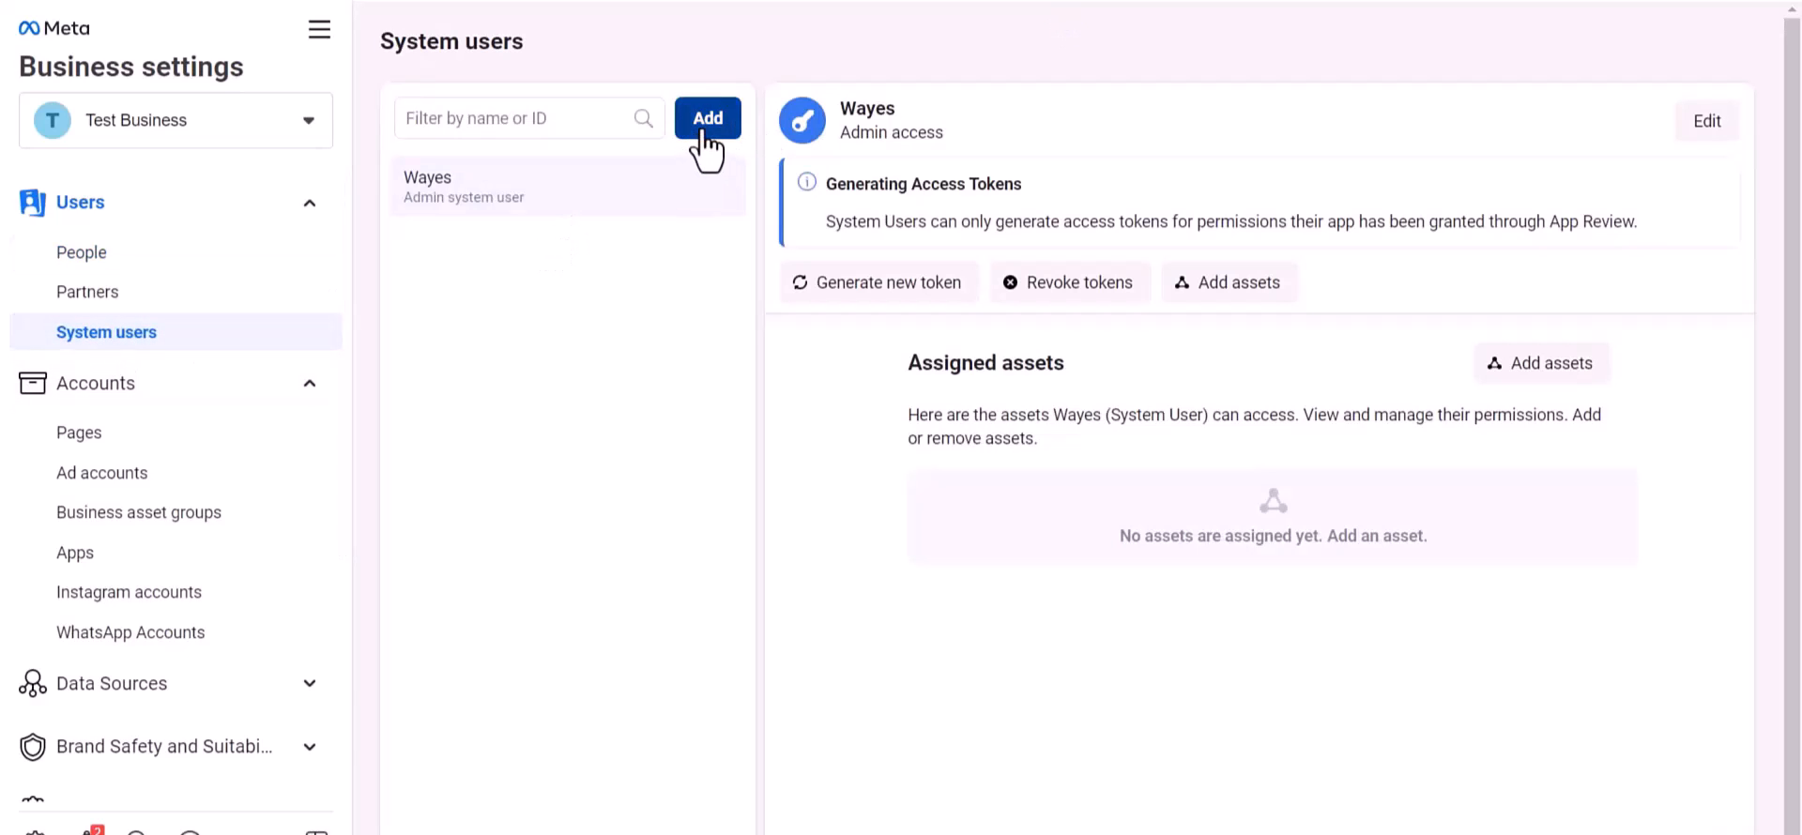
pyautogui.click(743, 304)
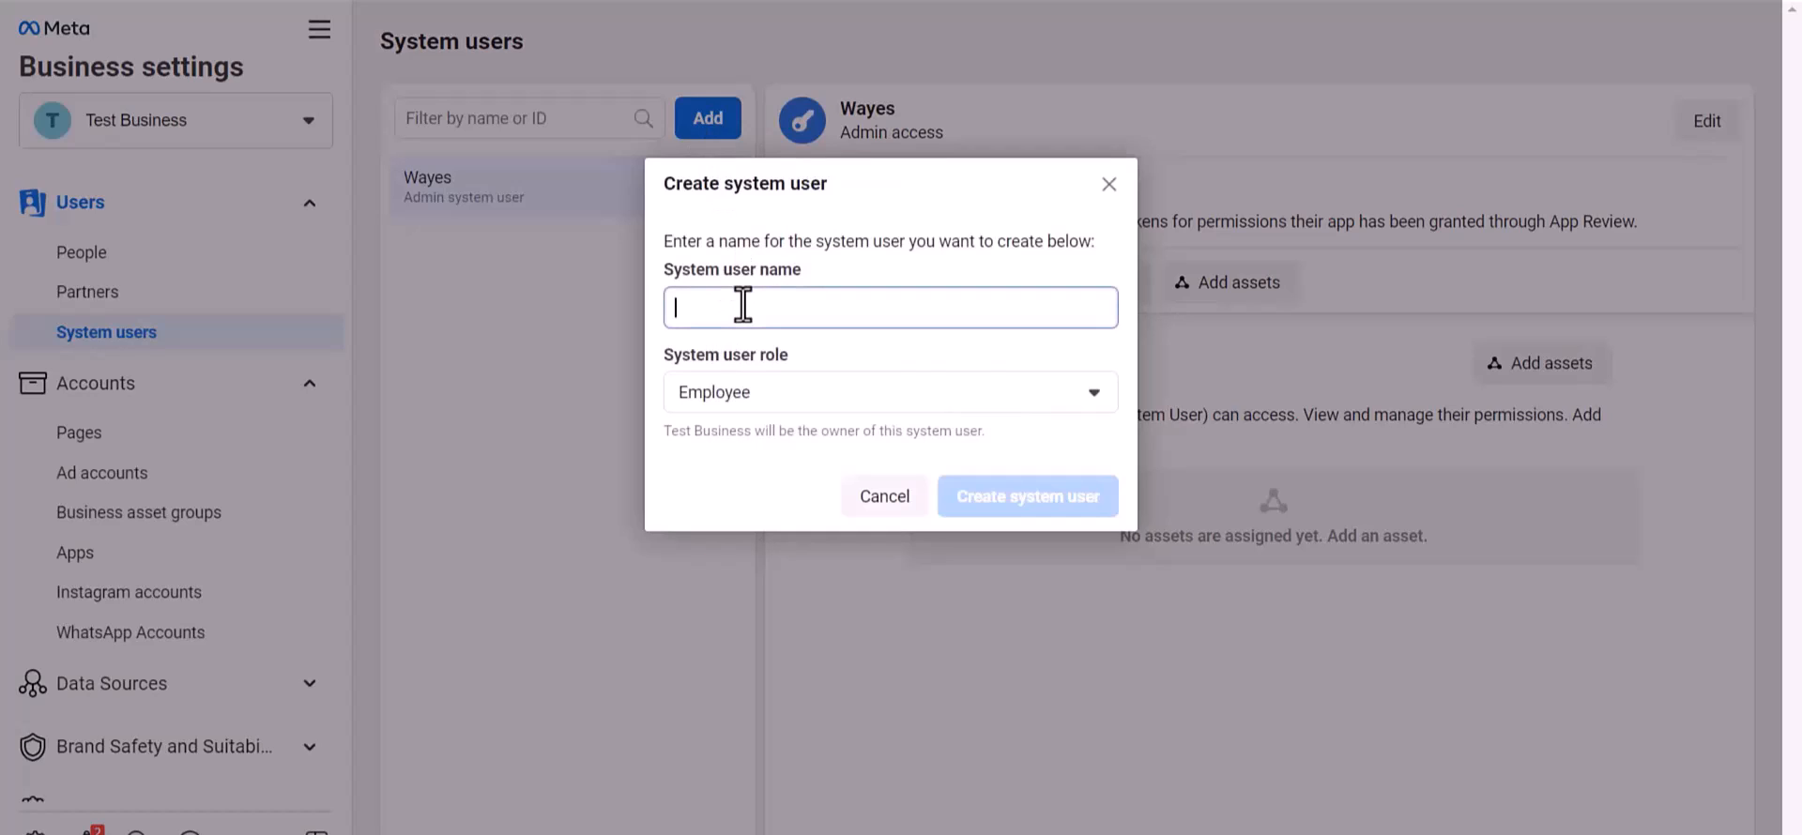
pyautogui.write('Oyes')
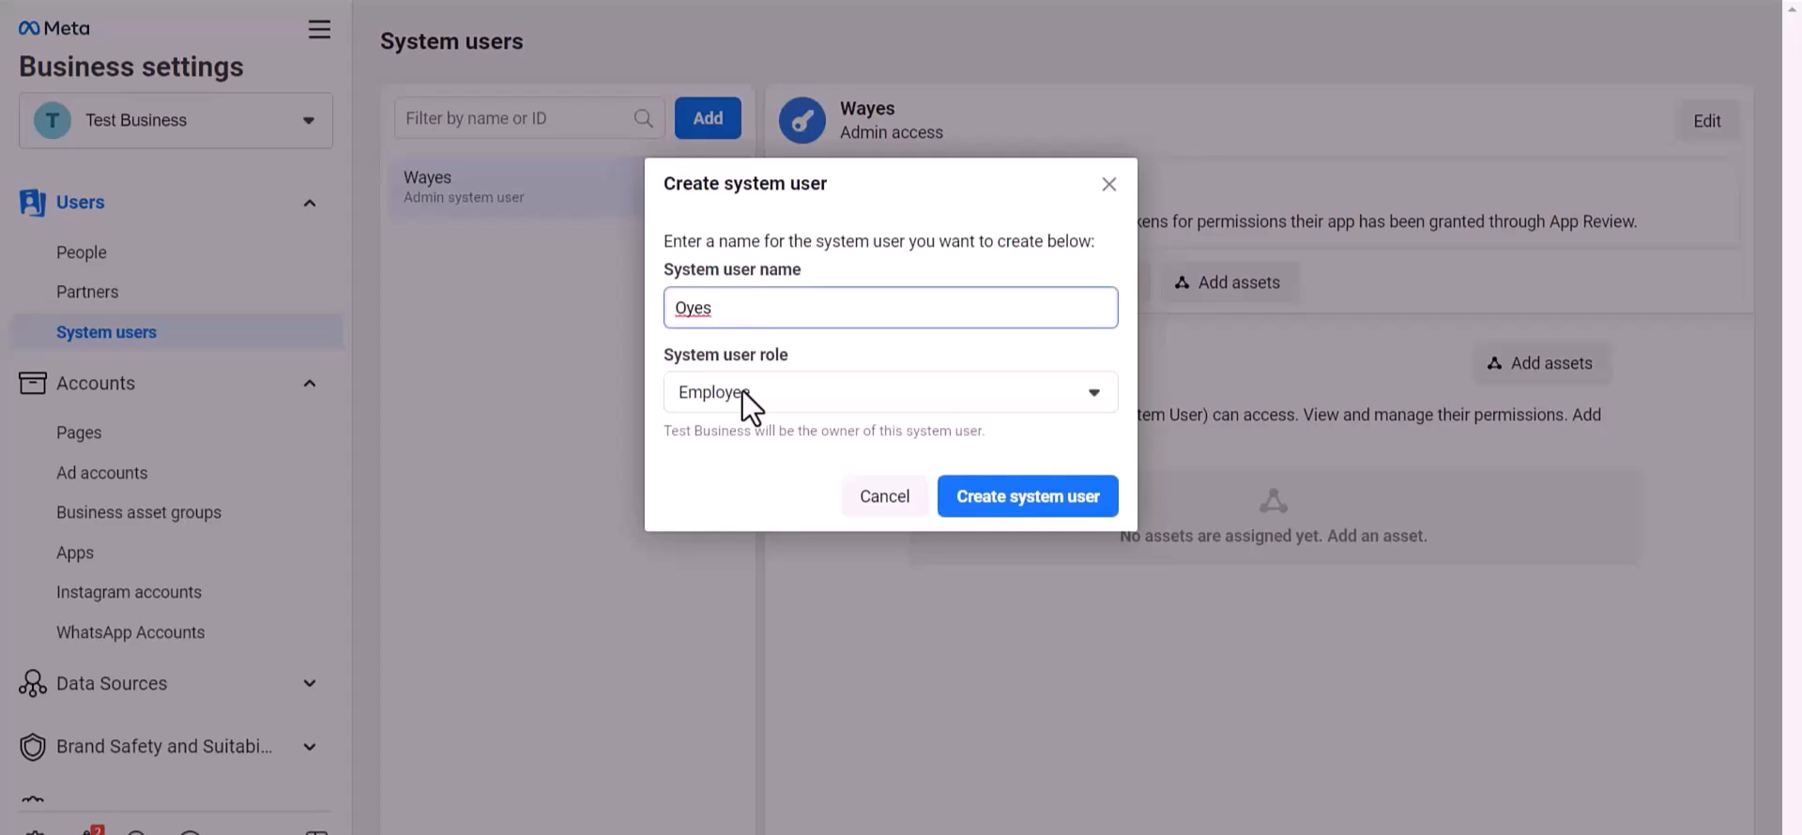
pyautogui.click(741, 390)
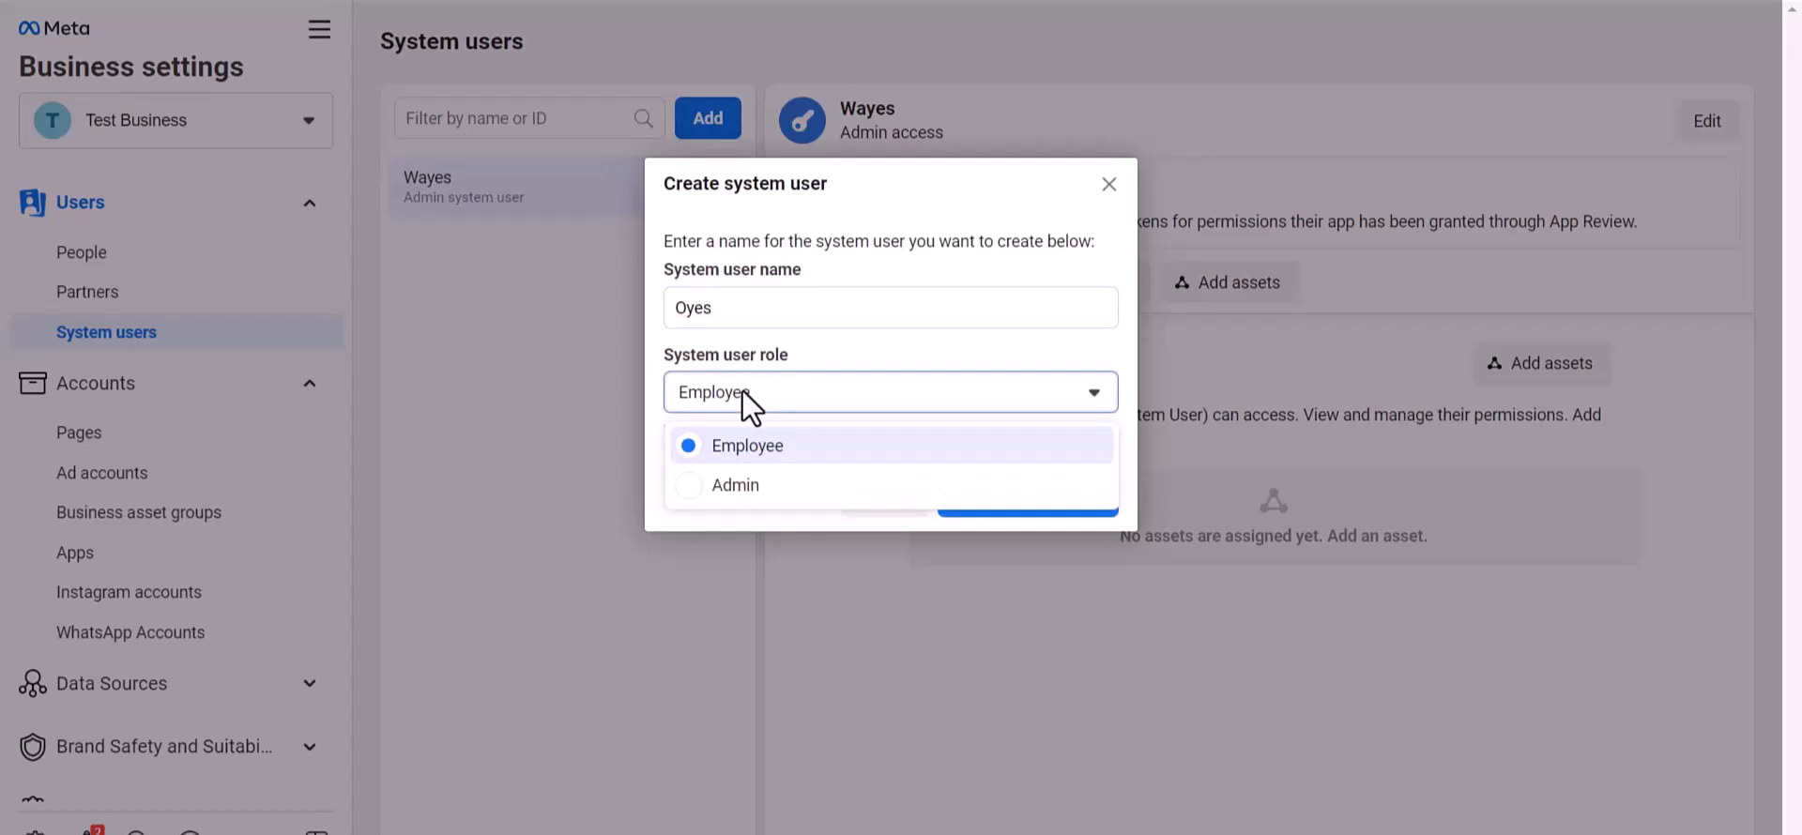
pyautogui.click(735, 489)
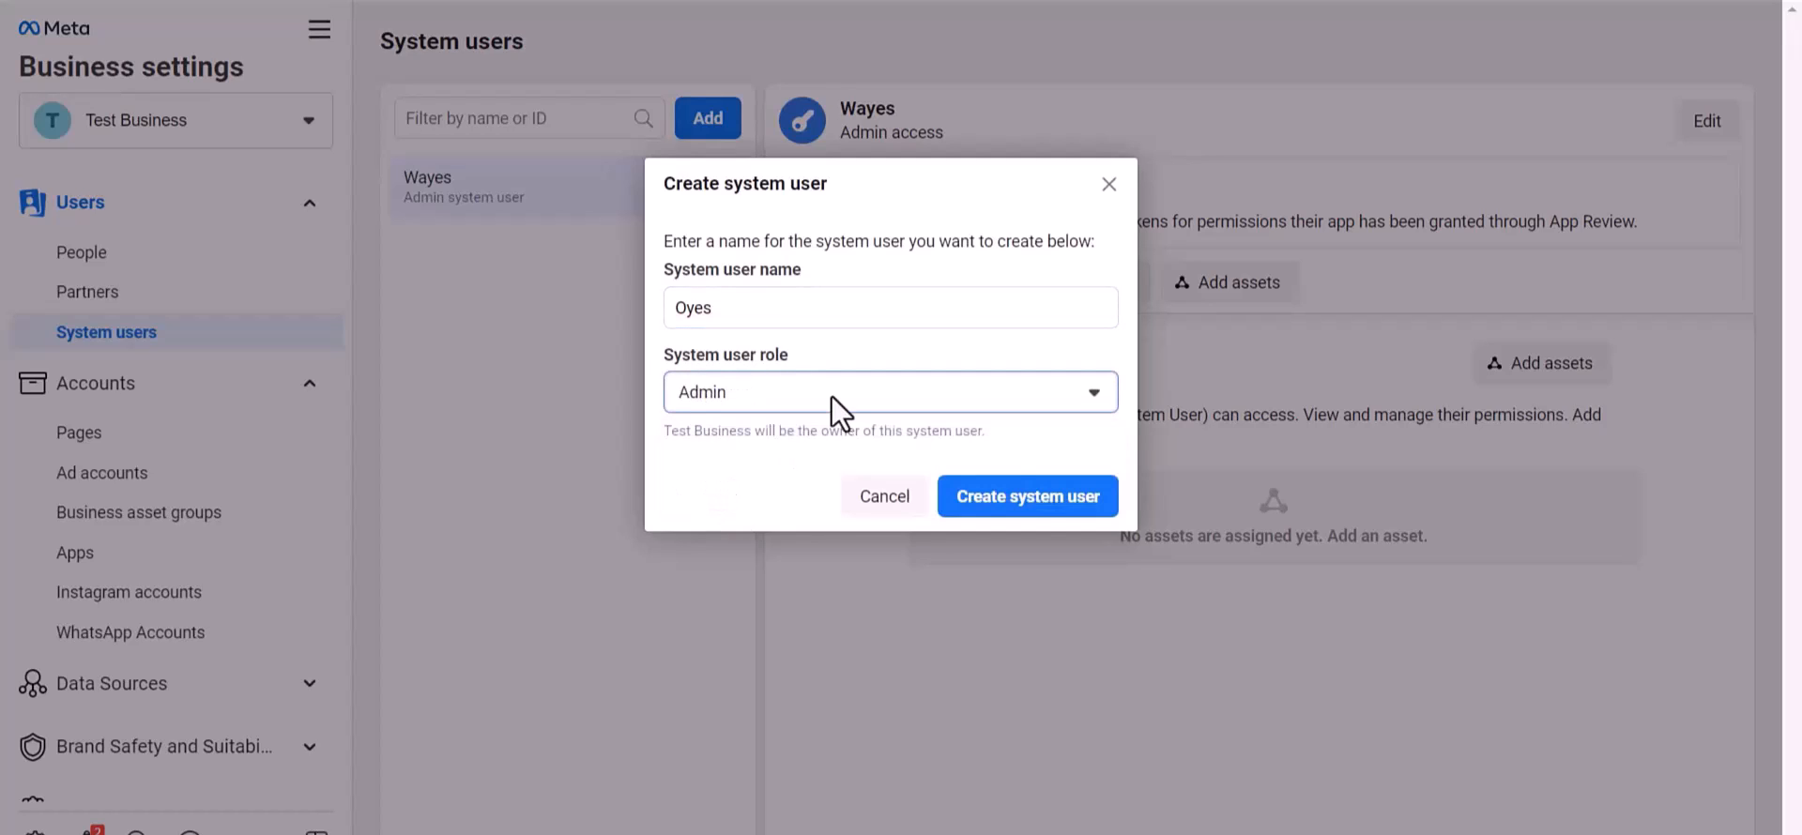
pyautogui.click(1057, 513)
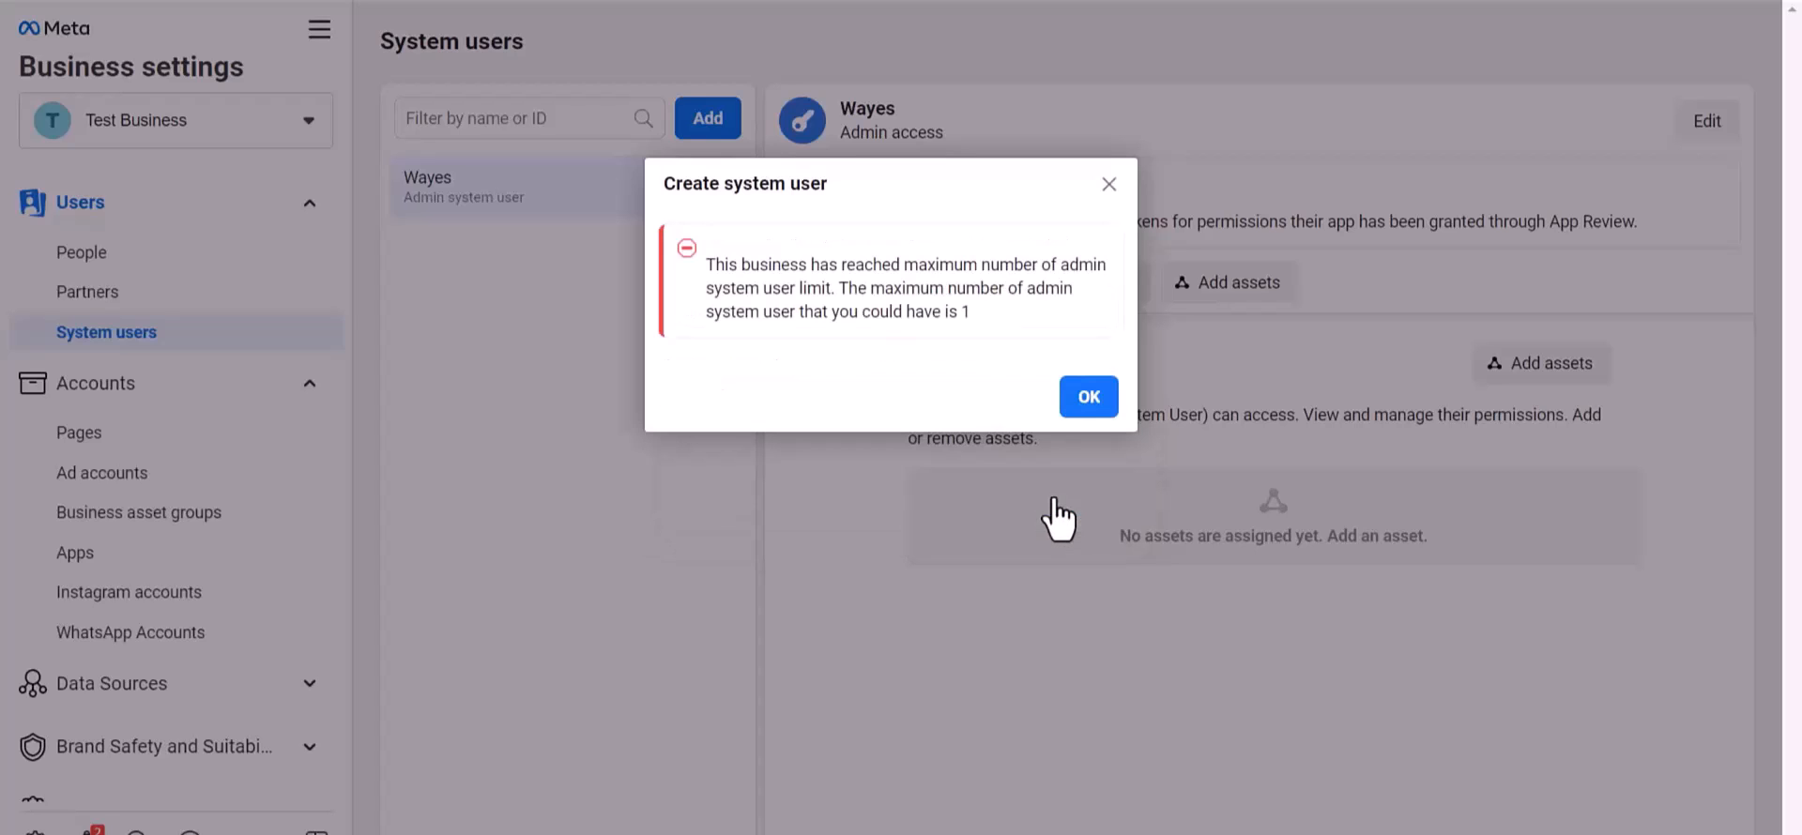
pyautogui.click(1090, 399)
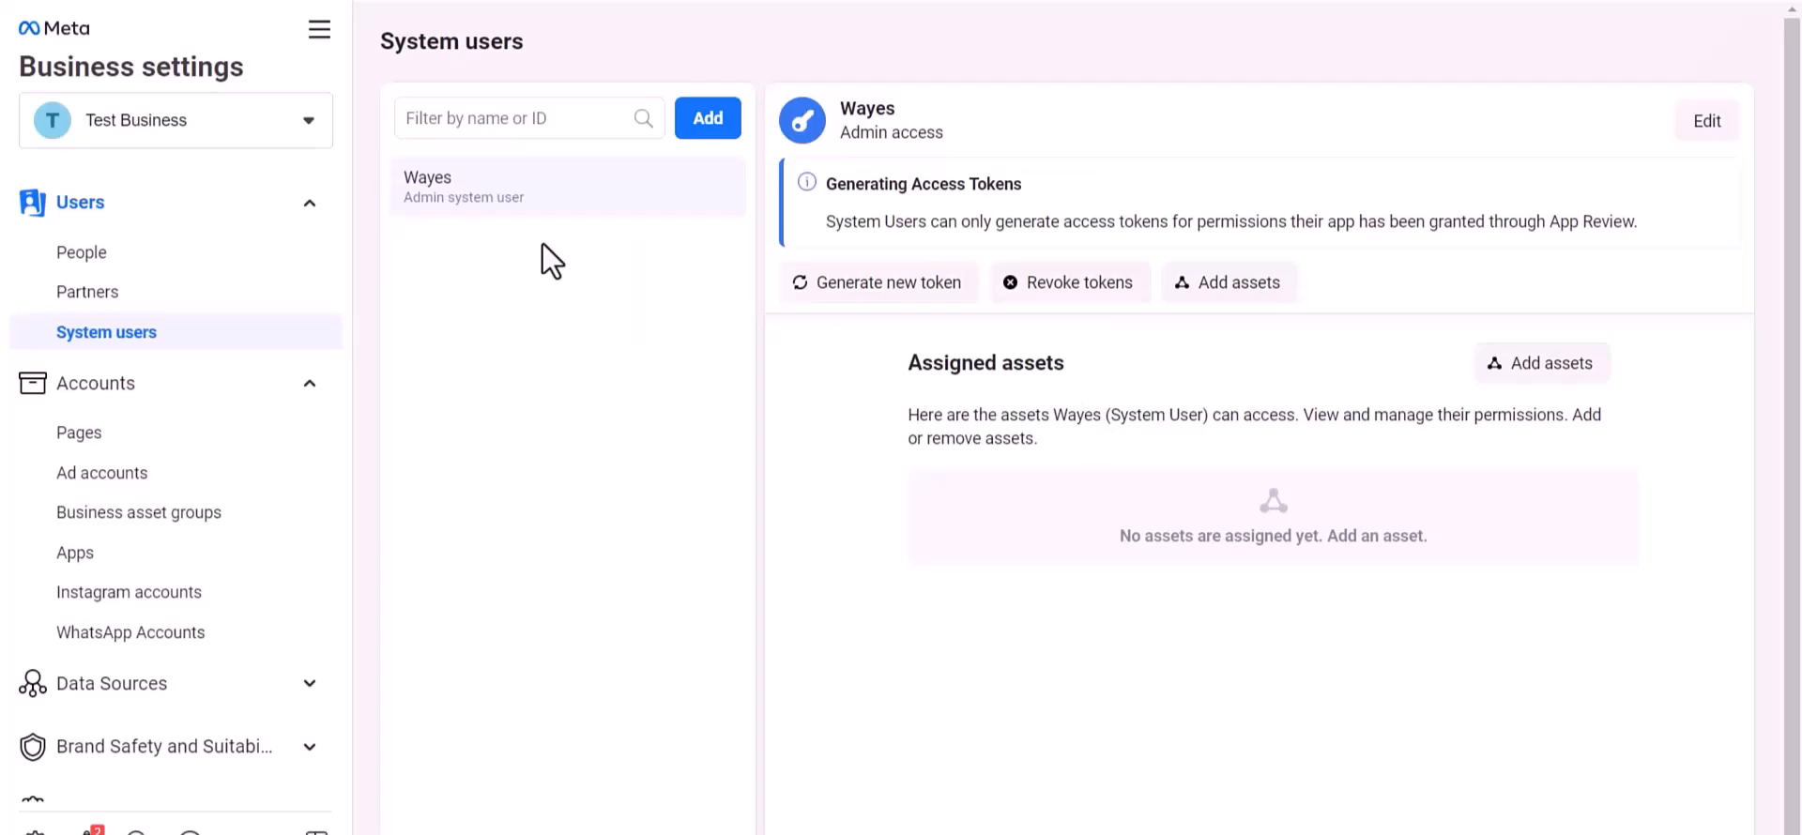
# - Assign the Bit Integrations app to the existing system user with Manage app control
pyautogui.click(1546, 376)
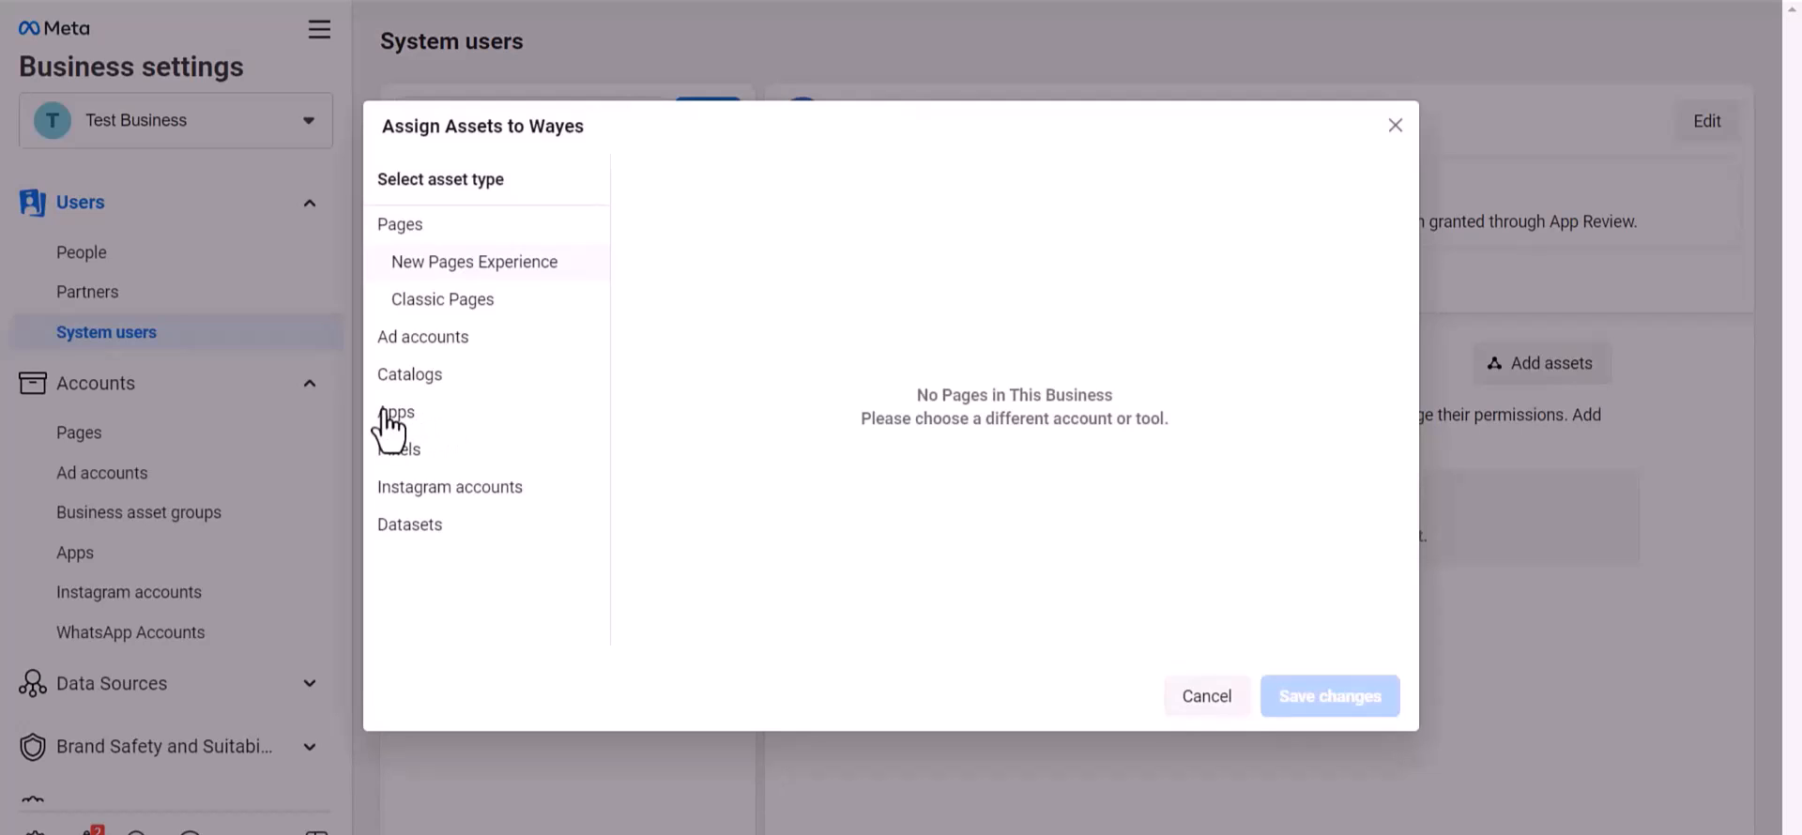
pyautogui.click(386, 413)
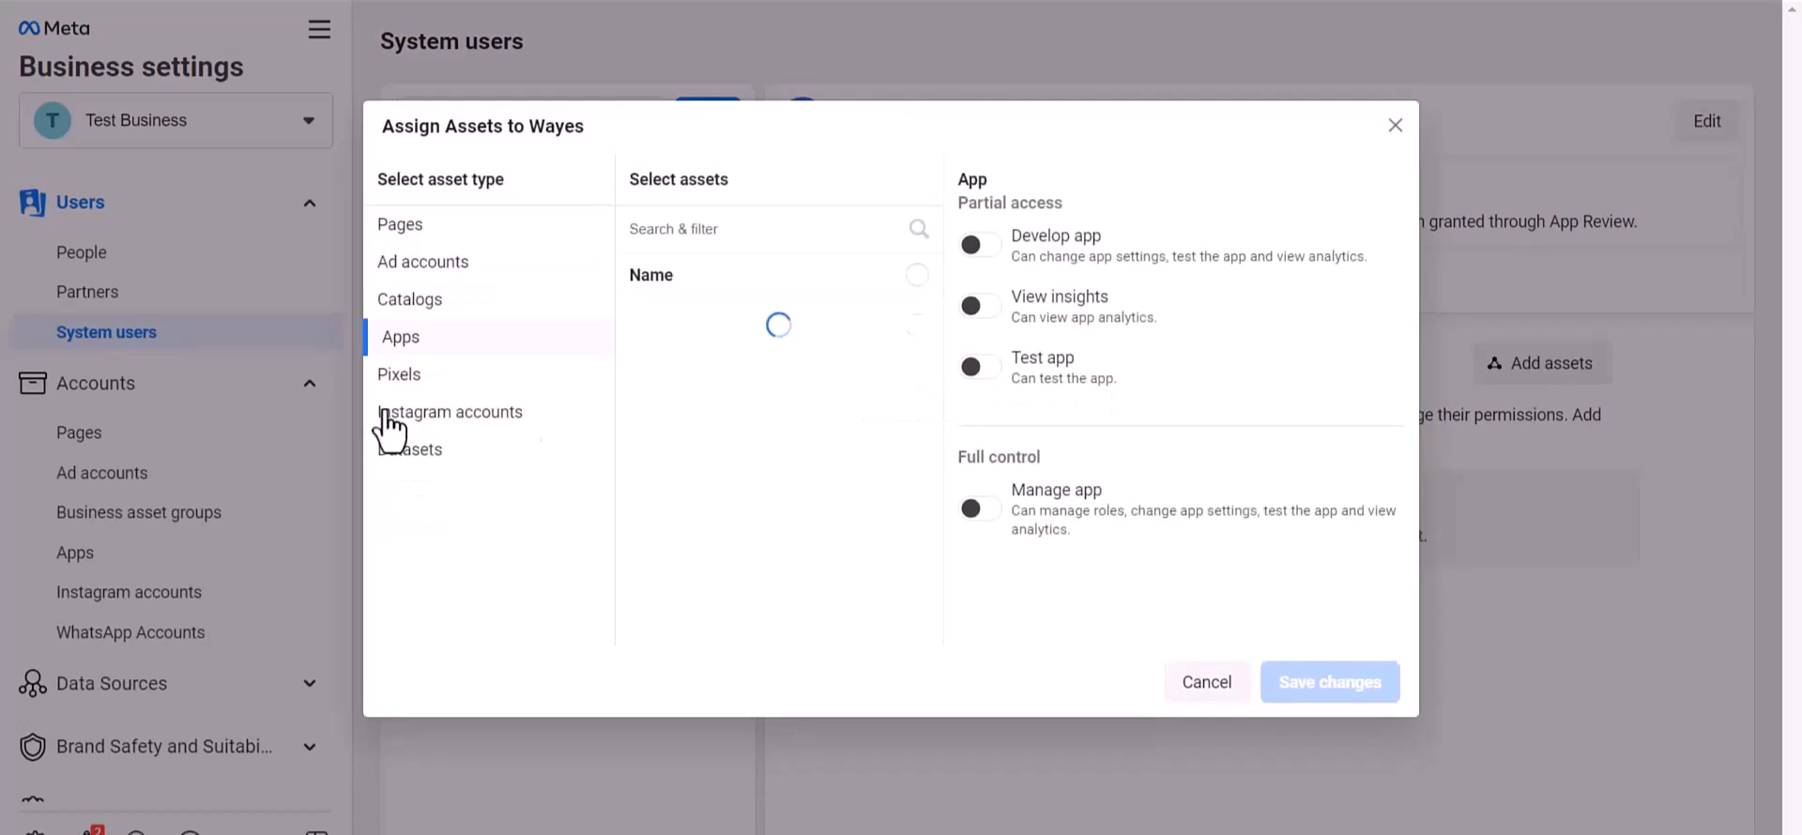
pyautogui.click(916, 326)
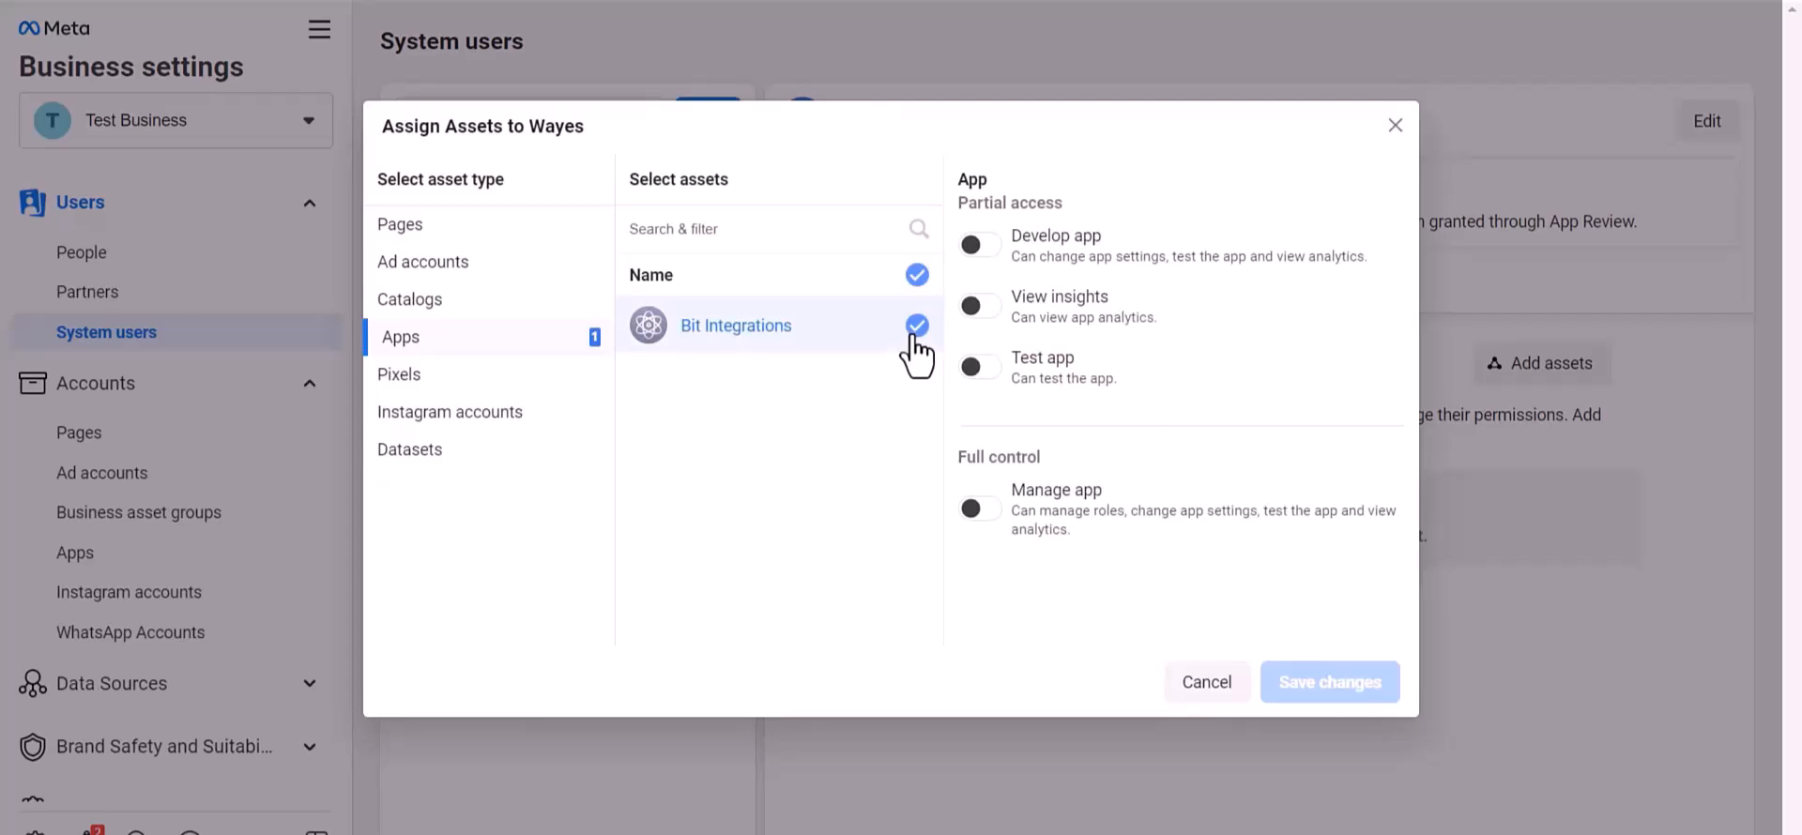
pyautogui.click(978, 514)
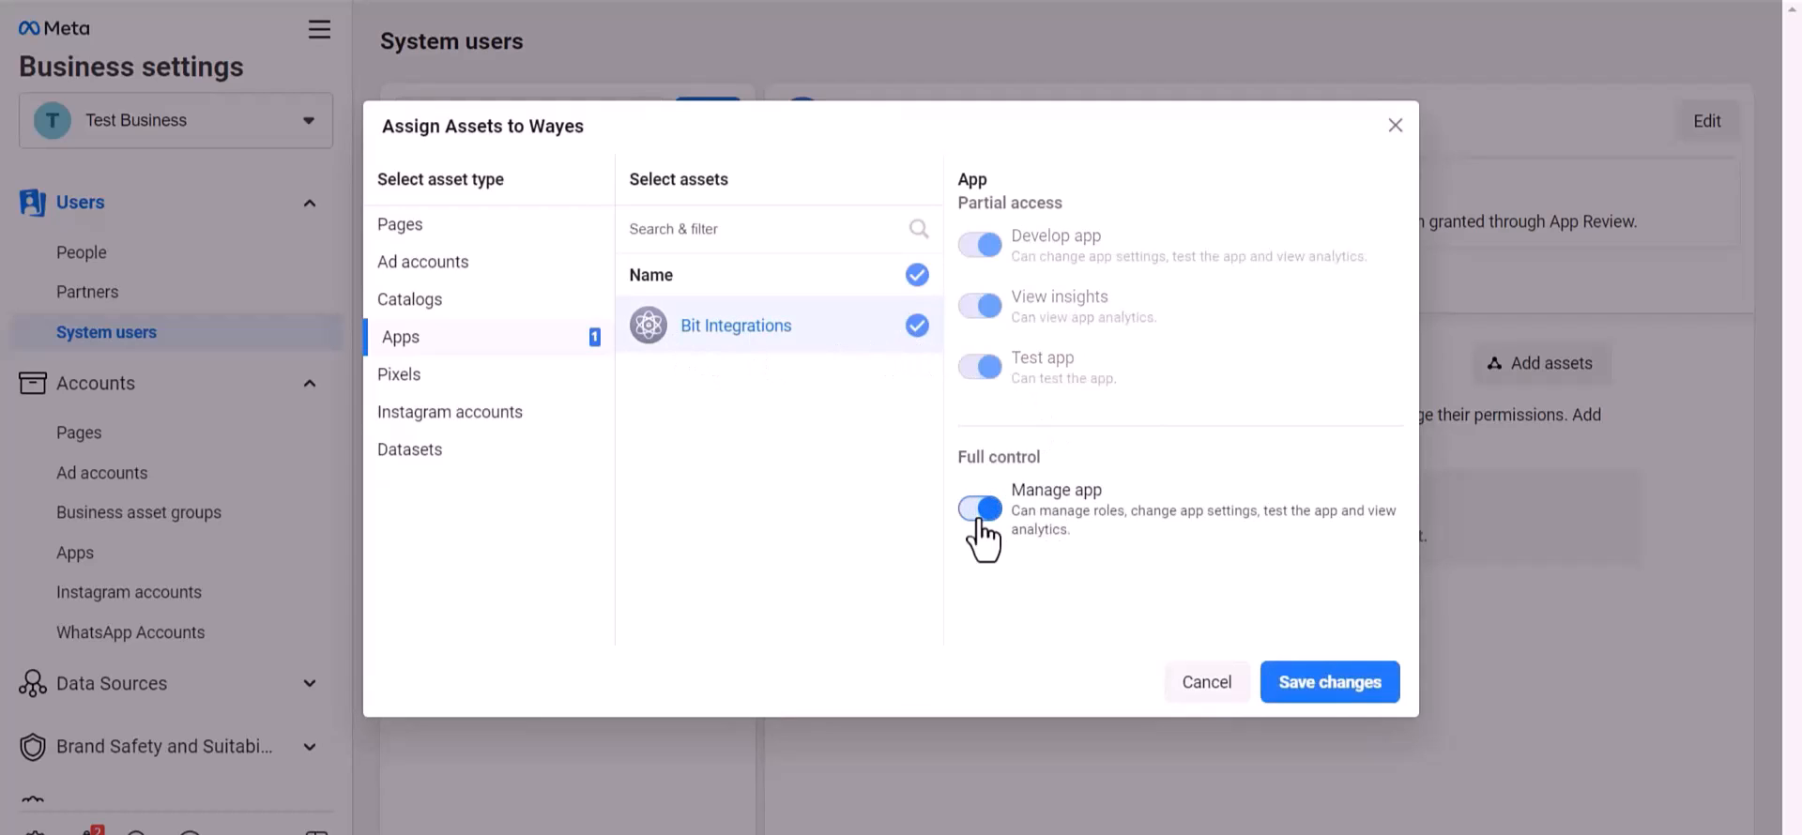
pyautogui.click(1332, 690)
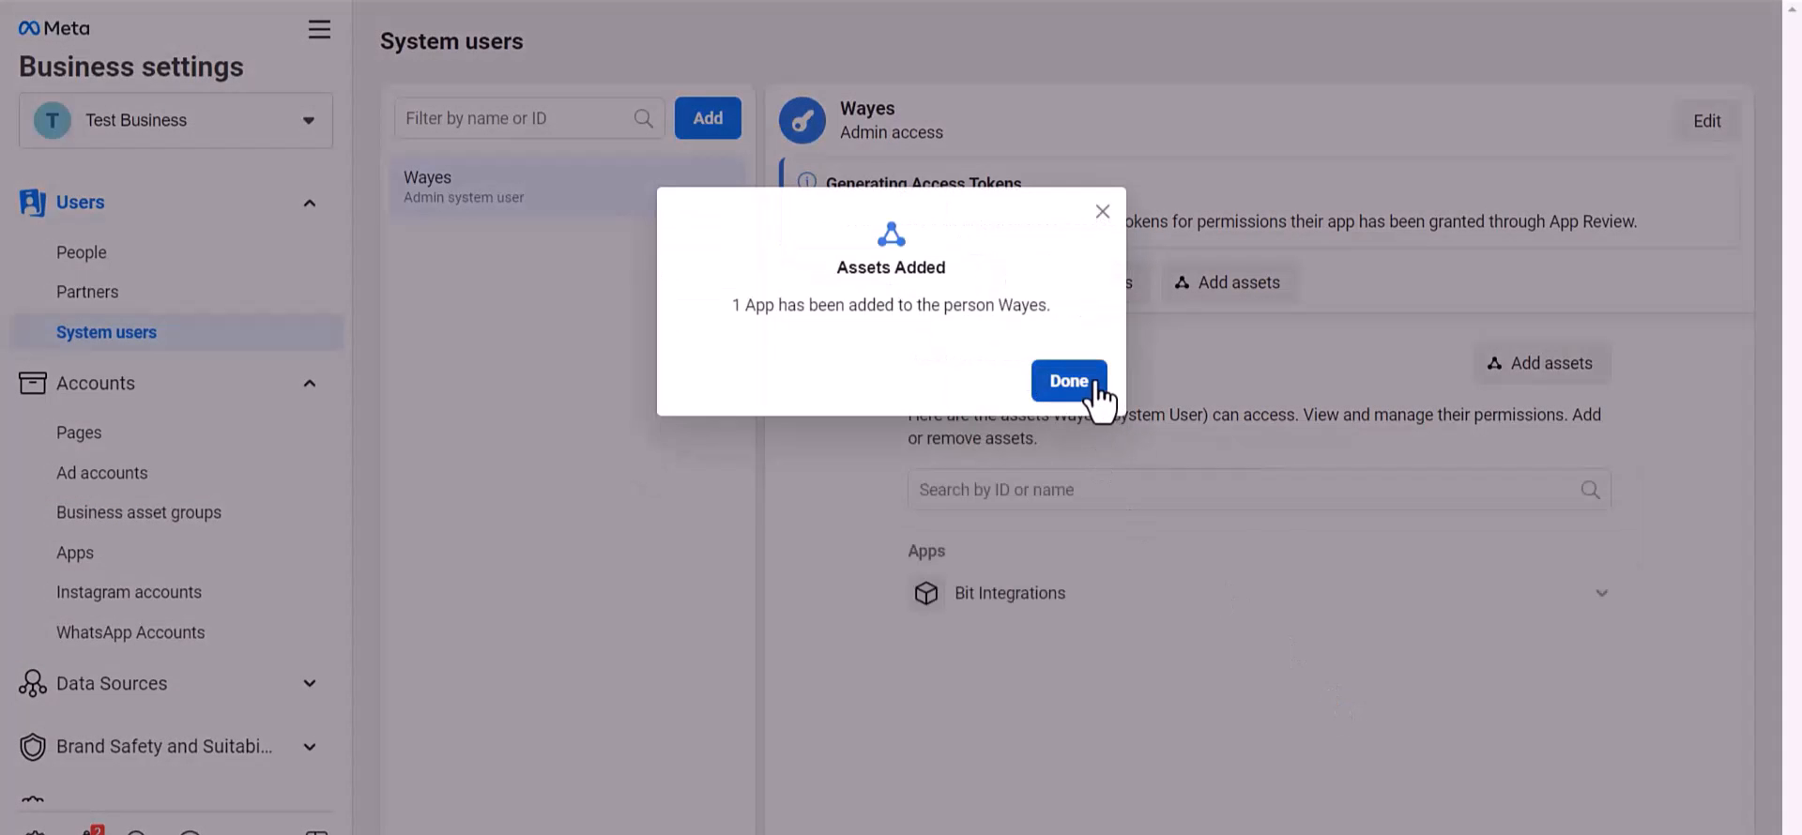
pyautogui.click(1093, 393)
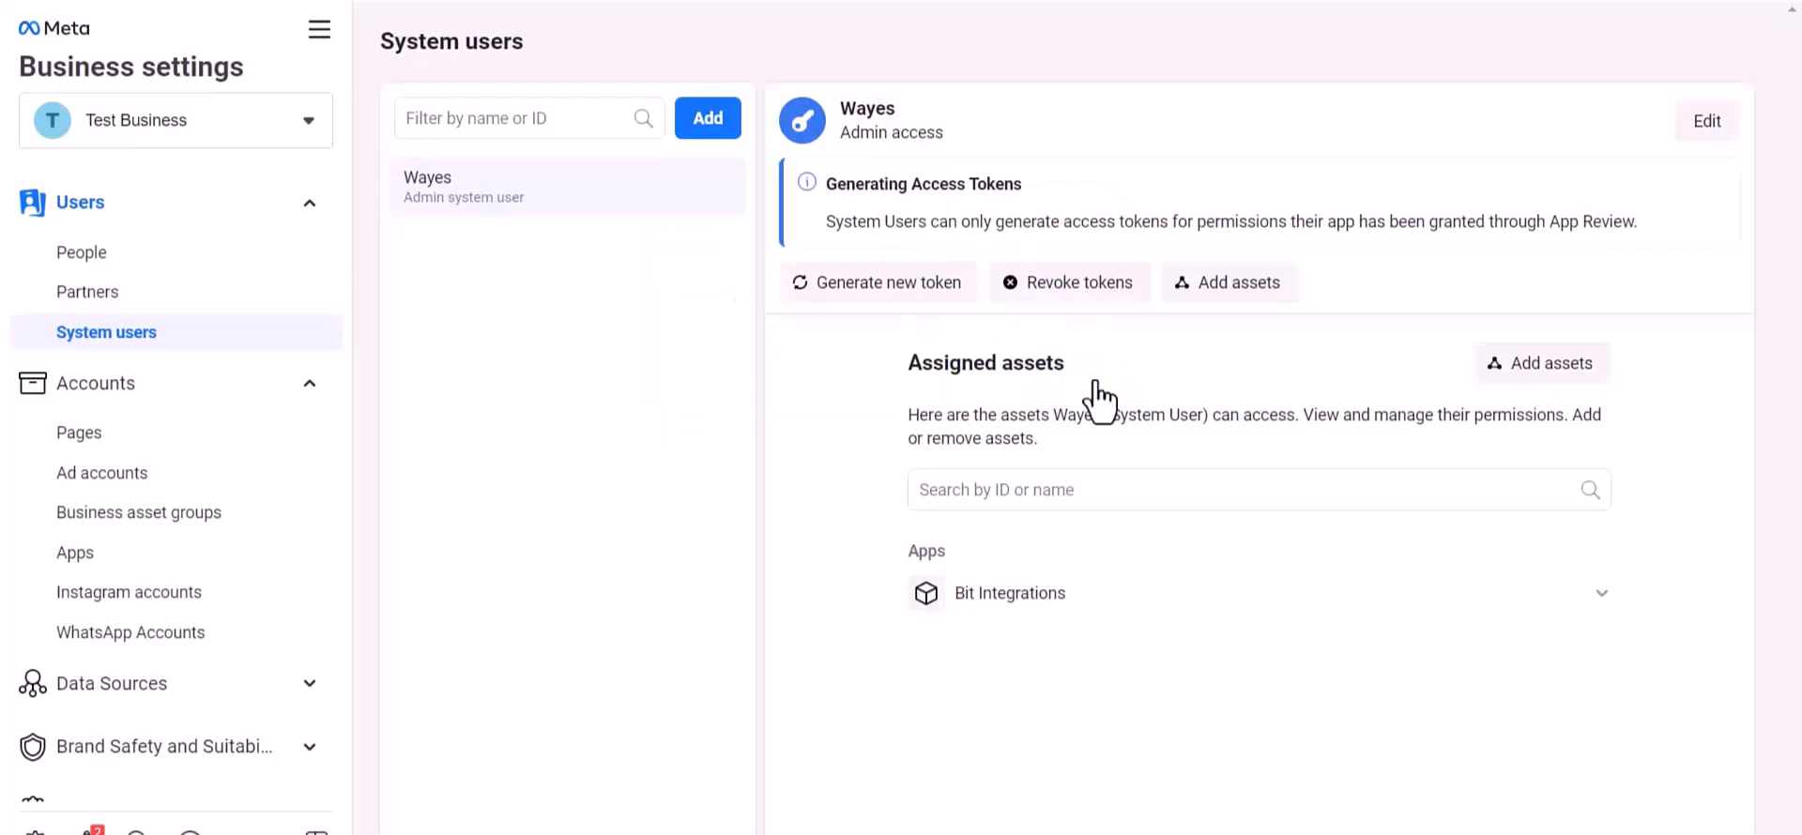
# - Start a new token for the Bit Integrations app with expiration set to Never
pyautogui.click(878, 314)
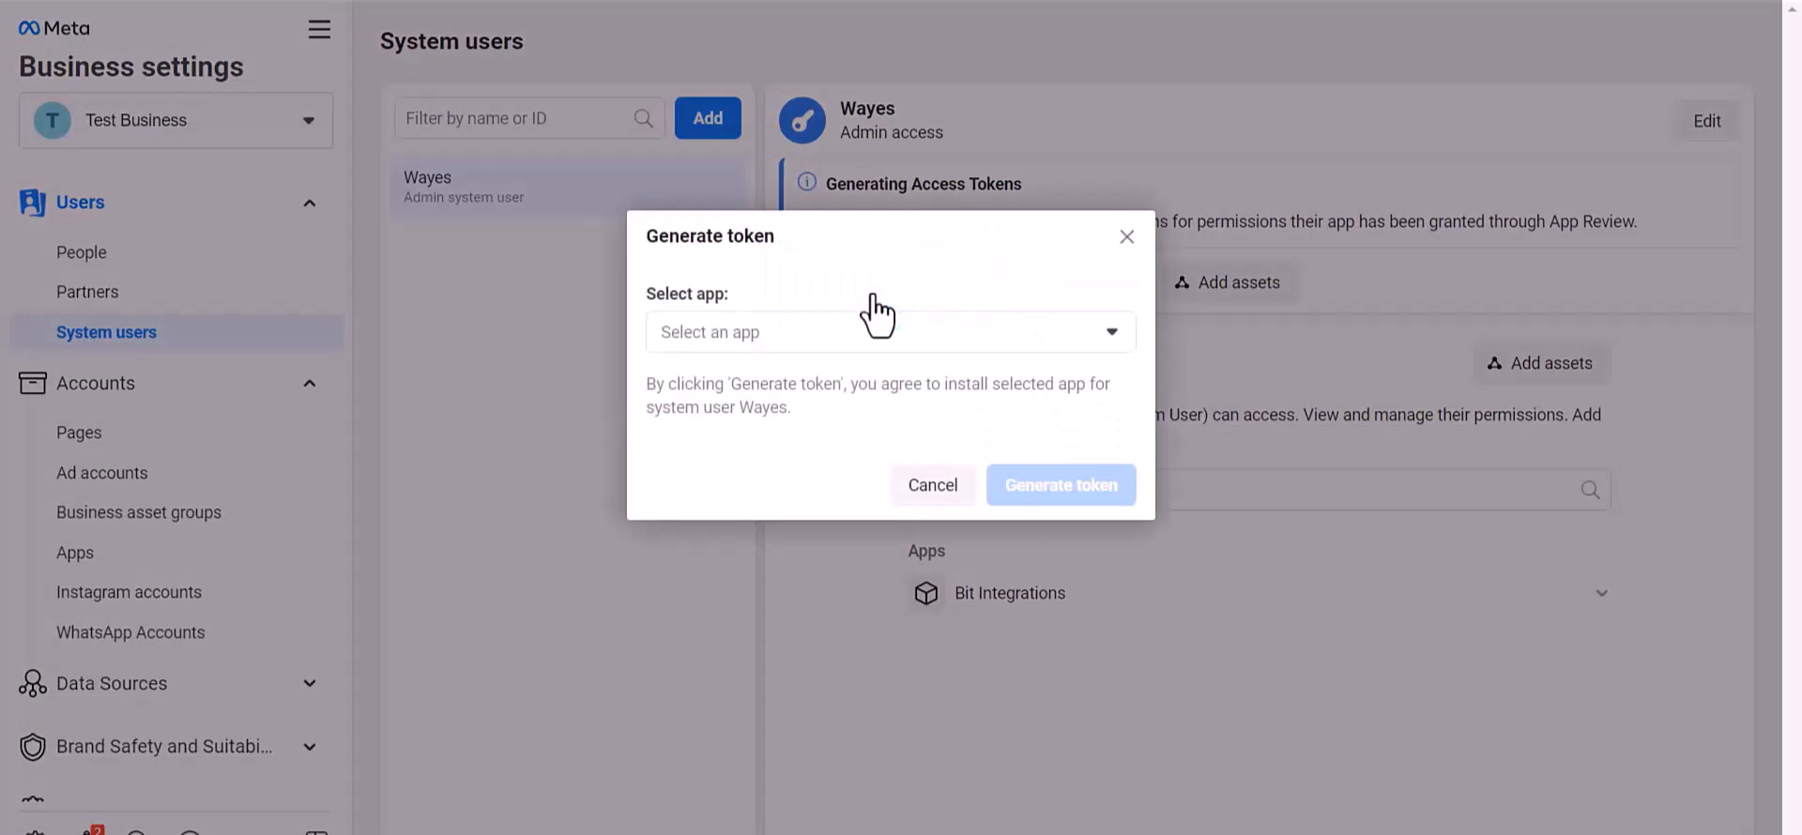
pyautogui.click(780, 336)
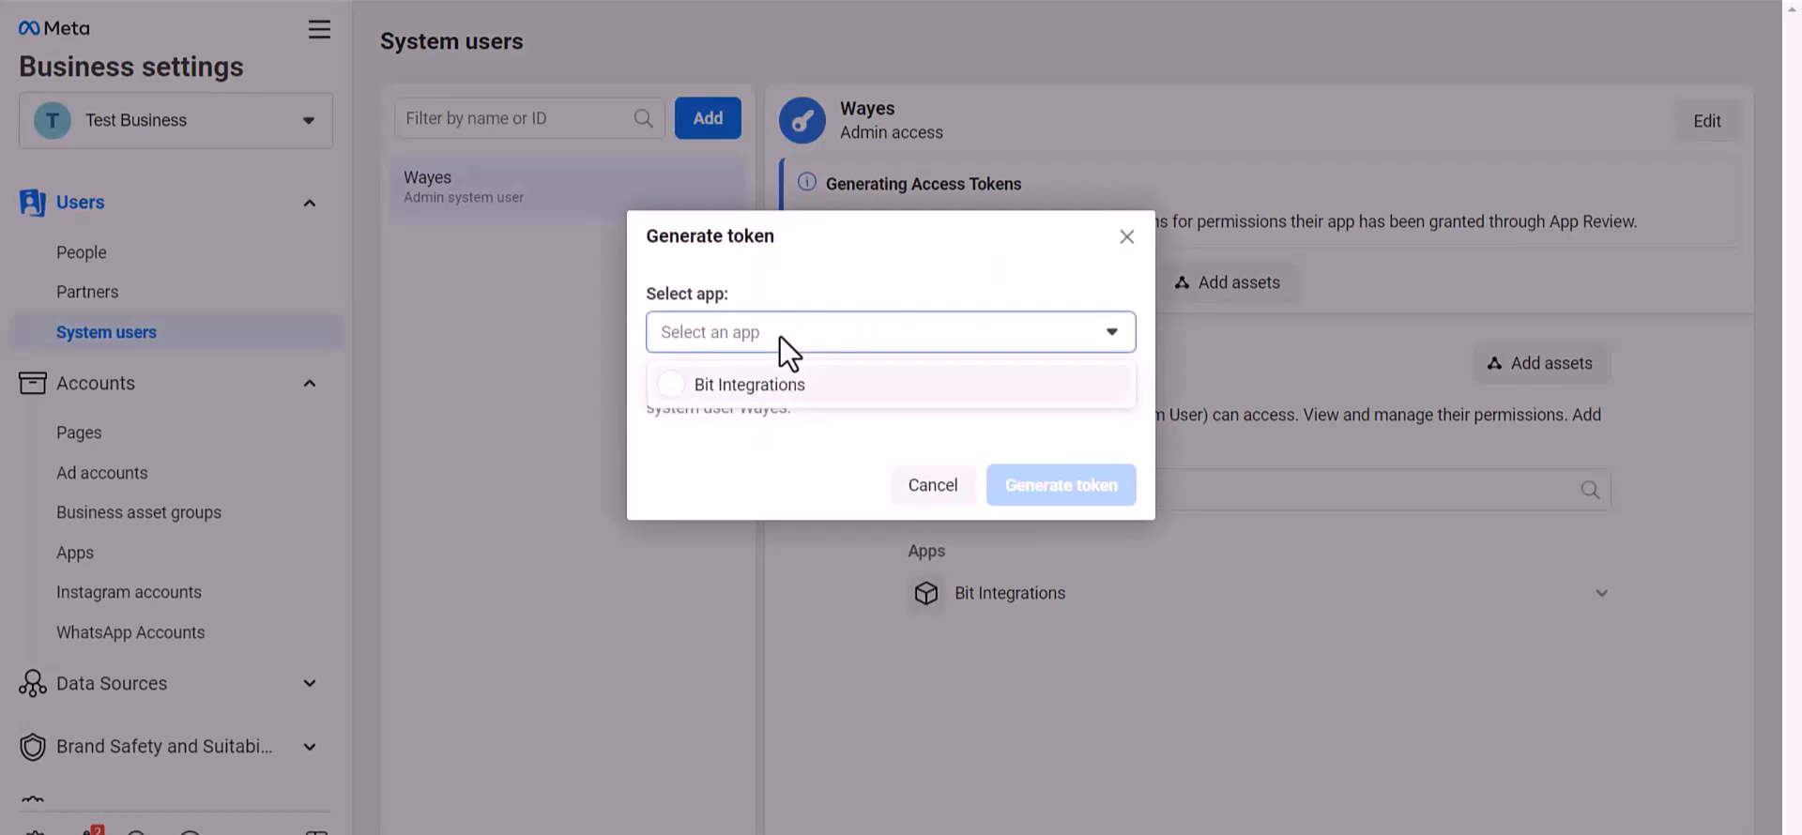
pyautogui.click(768, 386)
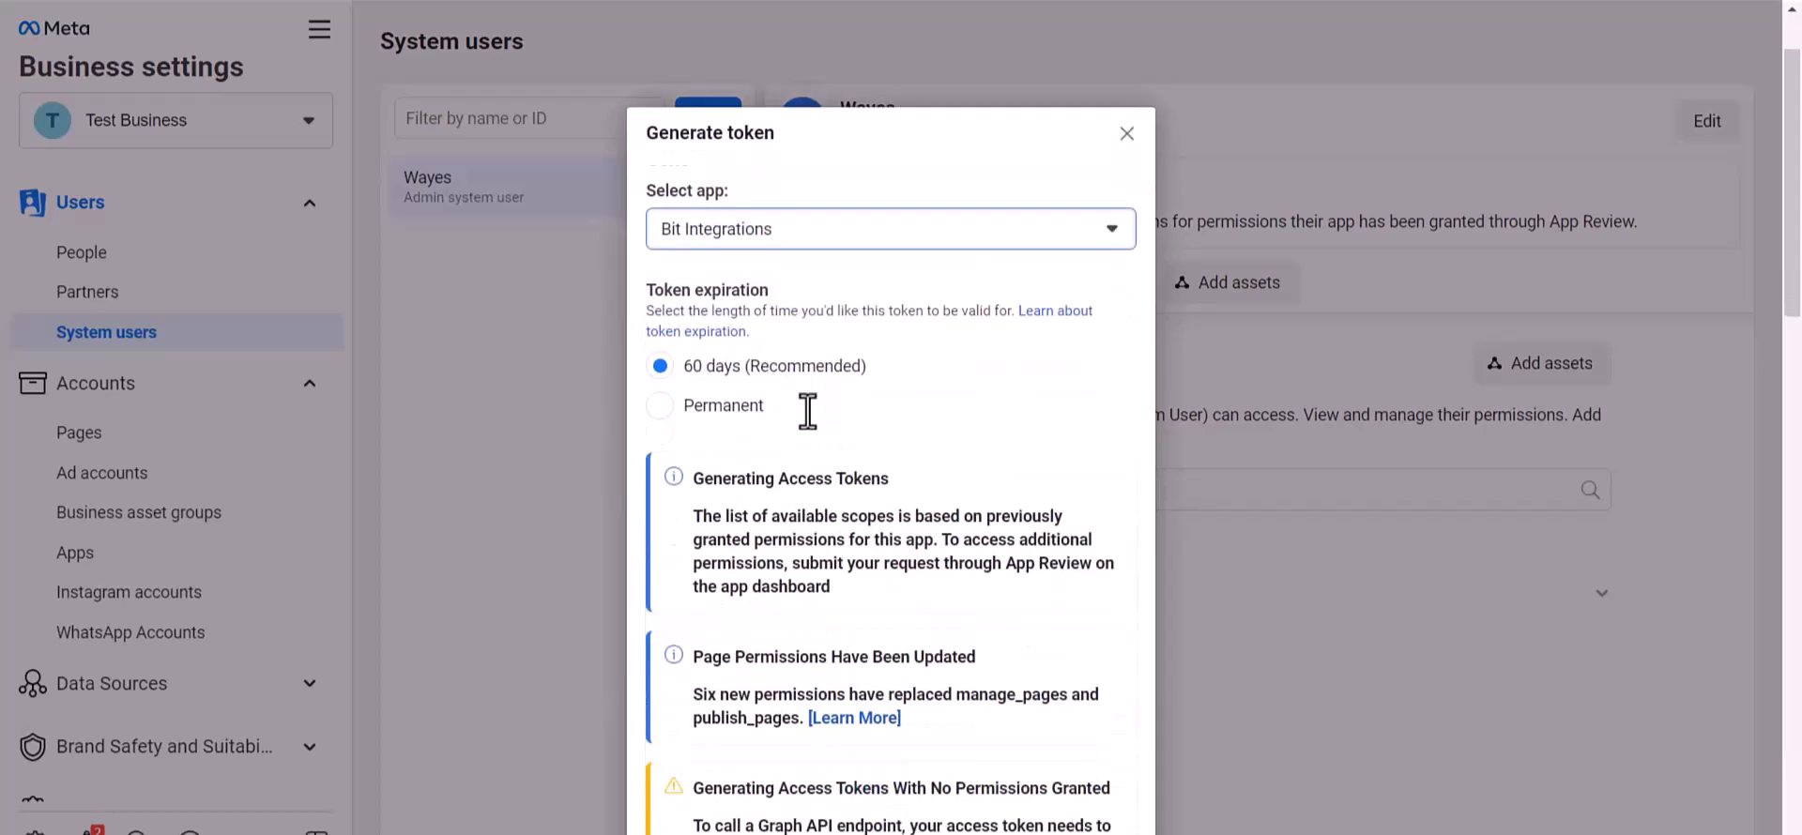
pyautogui.moveTo(642, 269); pyautogui.dragTo(768, 272)
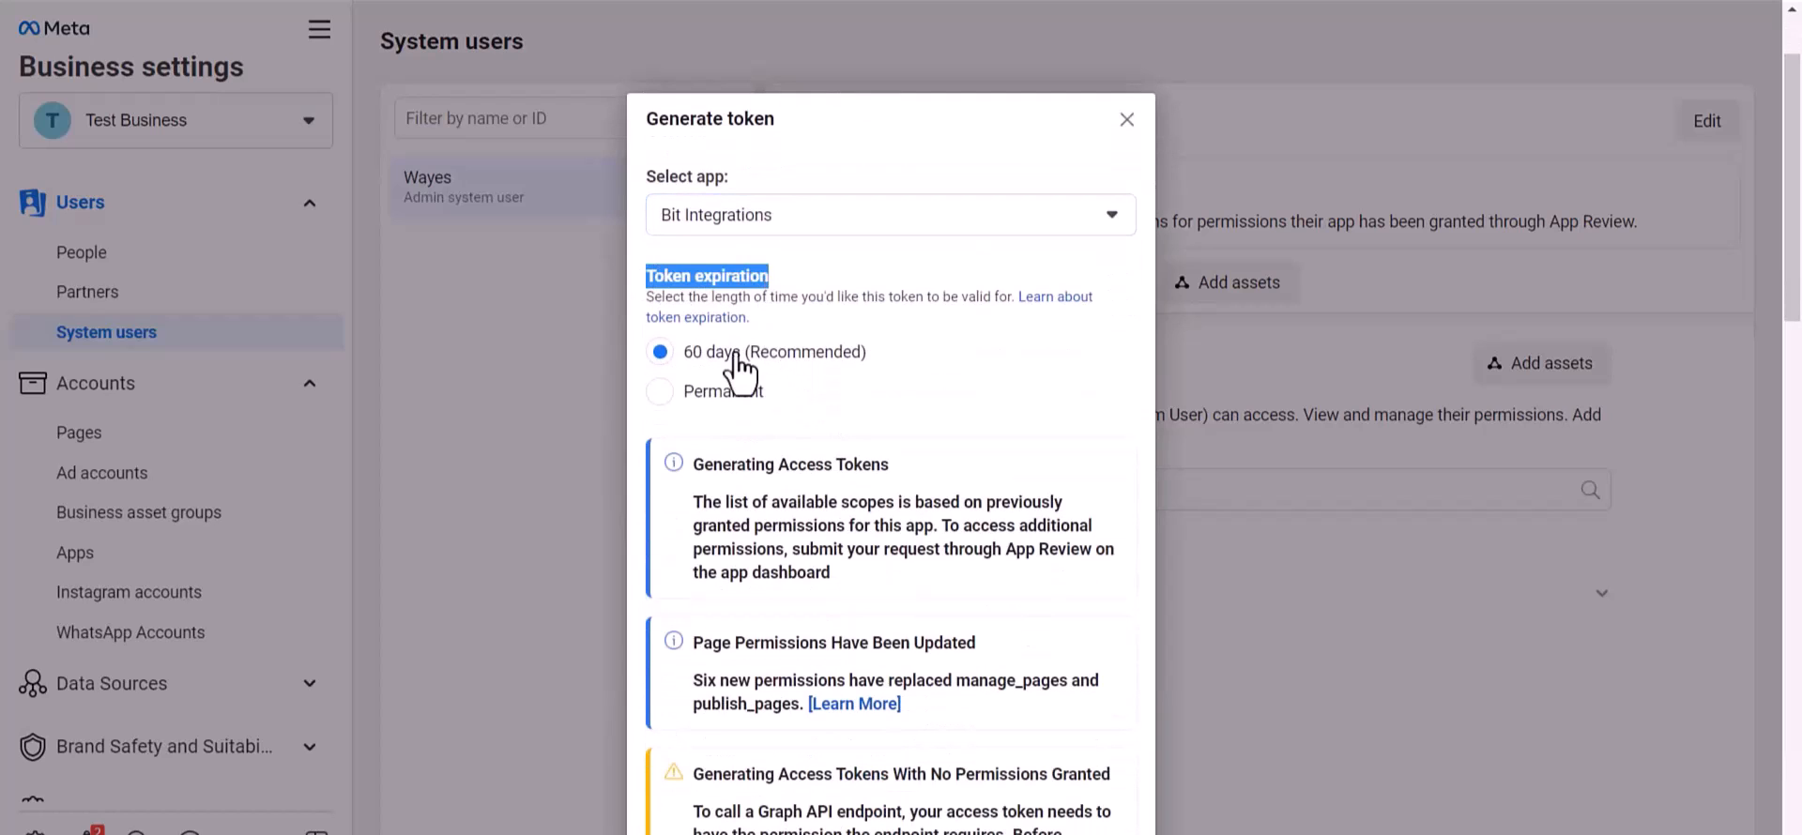
pyautogui.moveTo(878, 361); pyautogui.dragTo(683, 362)
pyautogui.click(661, 392)
# - Grant whatsapp_business_messaging and whatsapp_business_management, generate the token, and select it
pyautogui.scroll(-5, 817, 314)
pyautogui.scroll(-2, 871, 315)
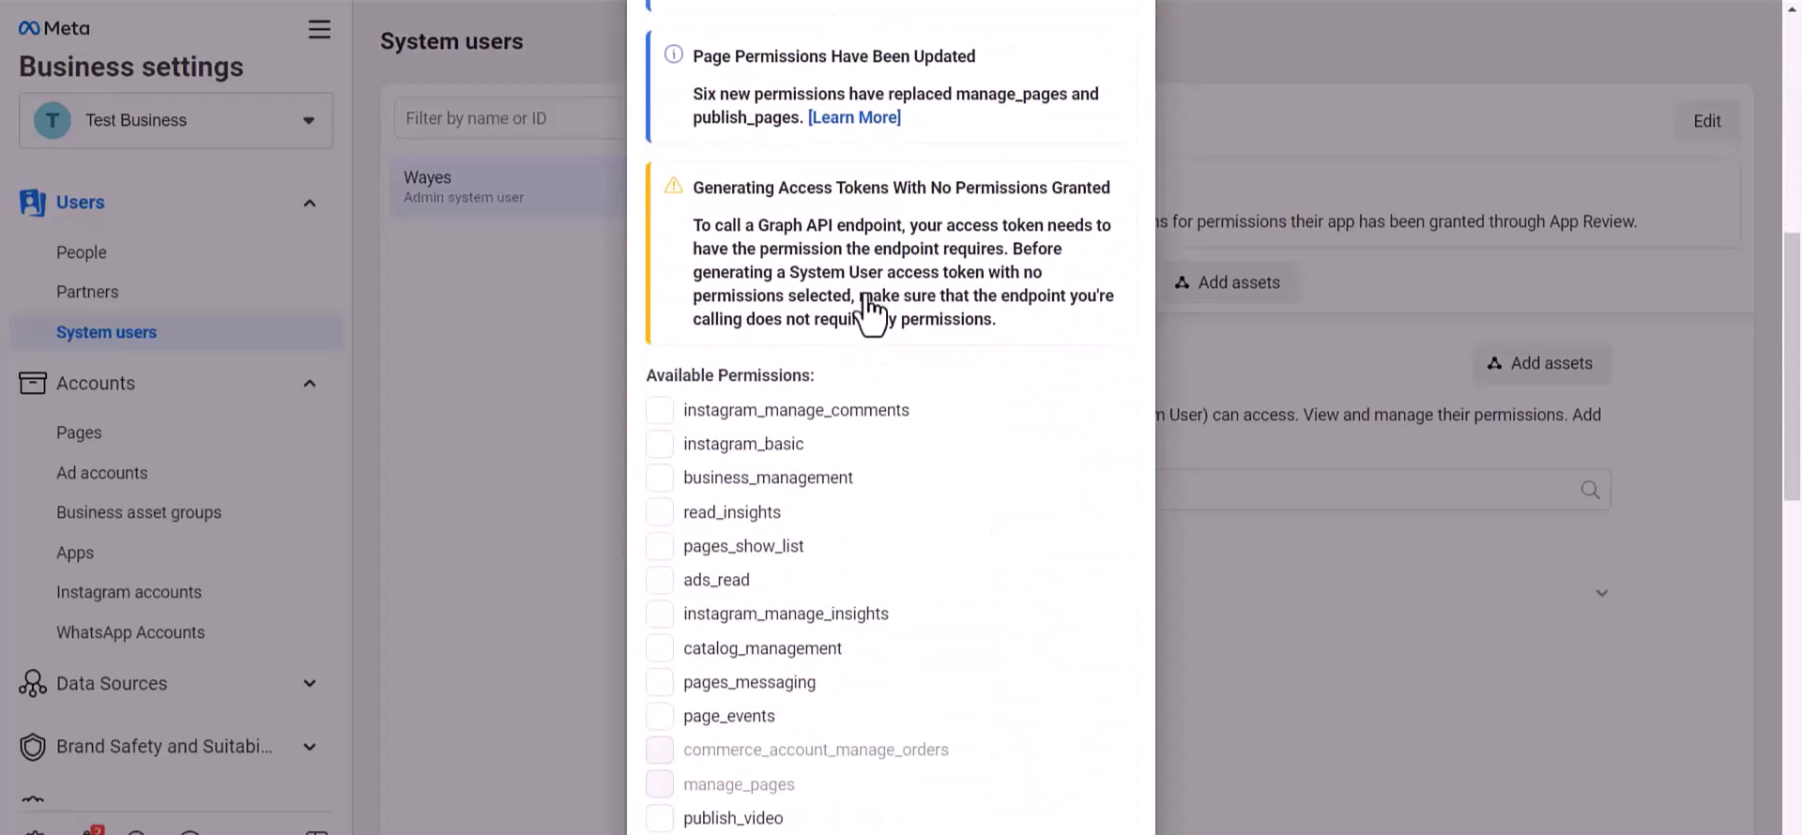
pyautogui.scroll(-3, 871, 310)
pyautogui.moveTo(646, 141); pyautogui.dragTo(835, 143)
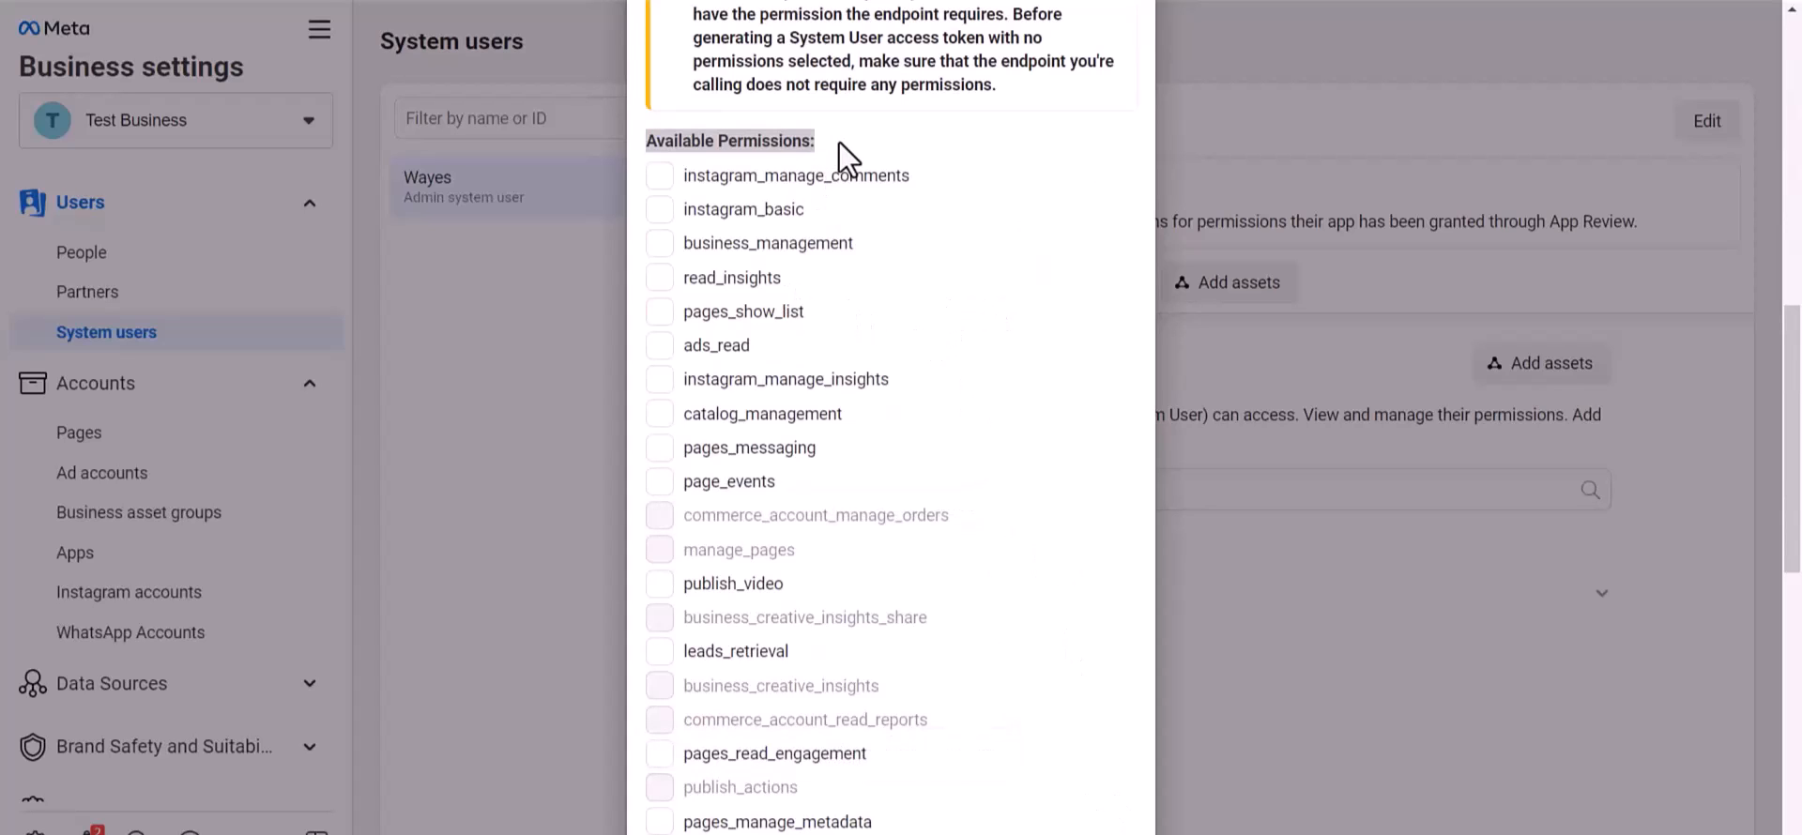
pyautogui.moveTo(644, 139); pyautogui.dragTo(862, 124)
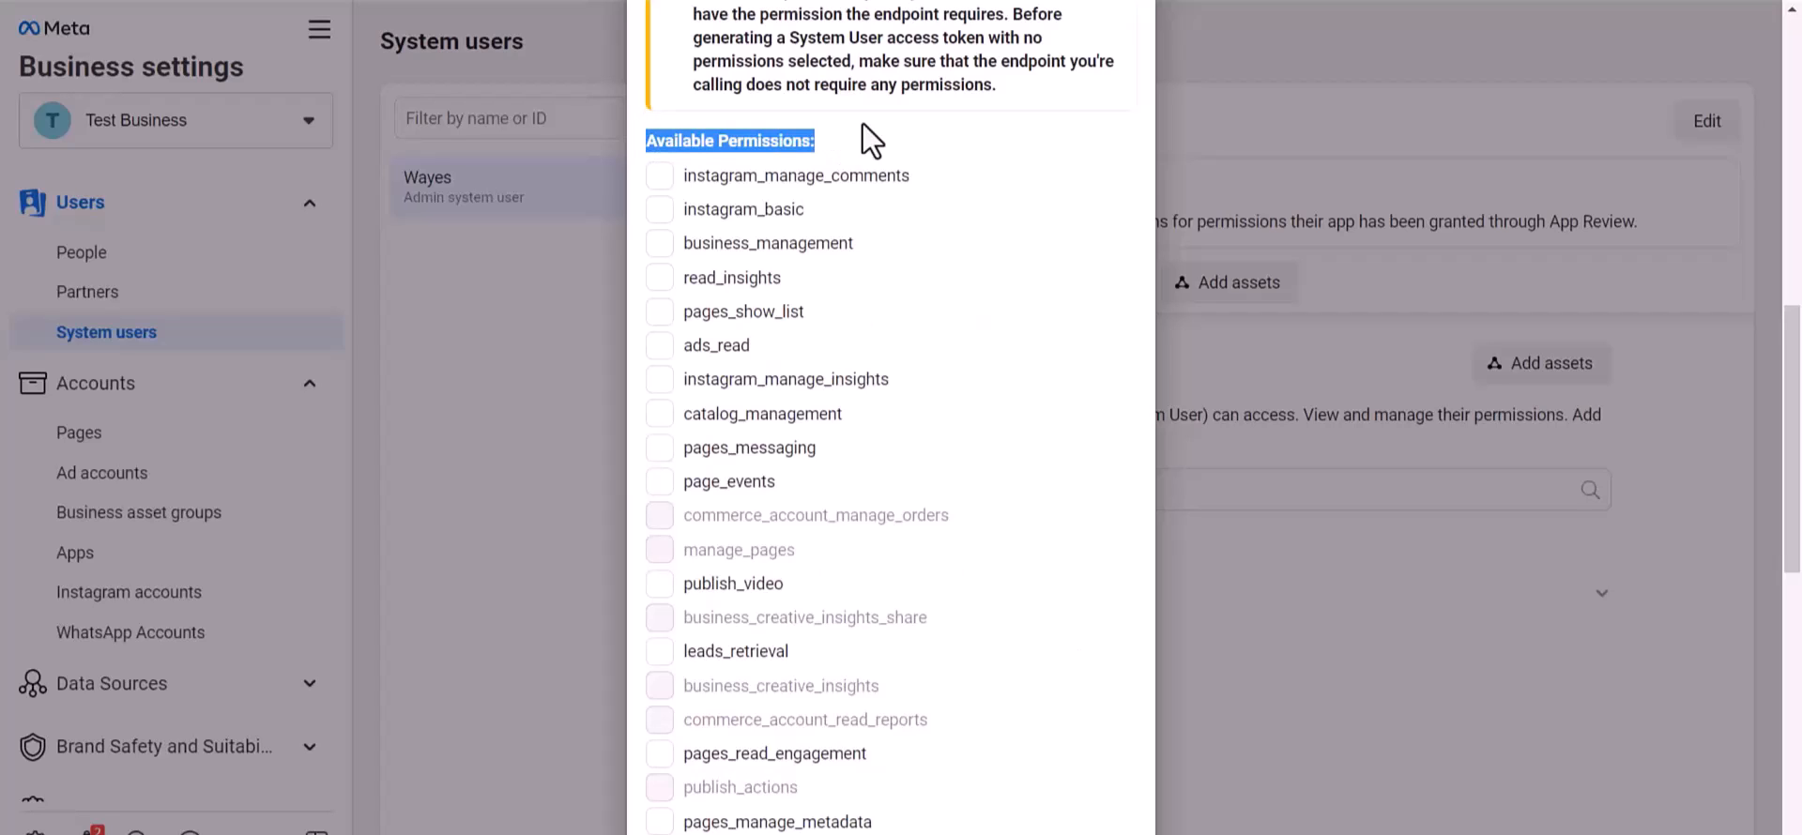
pyautogui.scroll(-4, 915, 372)
pyautogui.click(662, 573)
pyautogui.click(660, 658)
pyautogui.scroll(-5, 927, 584)
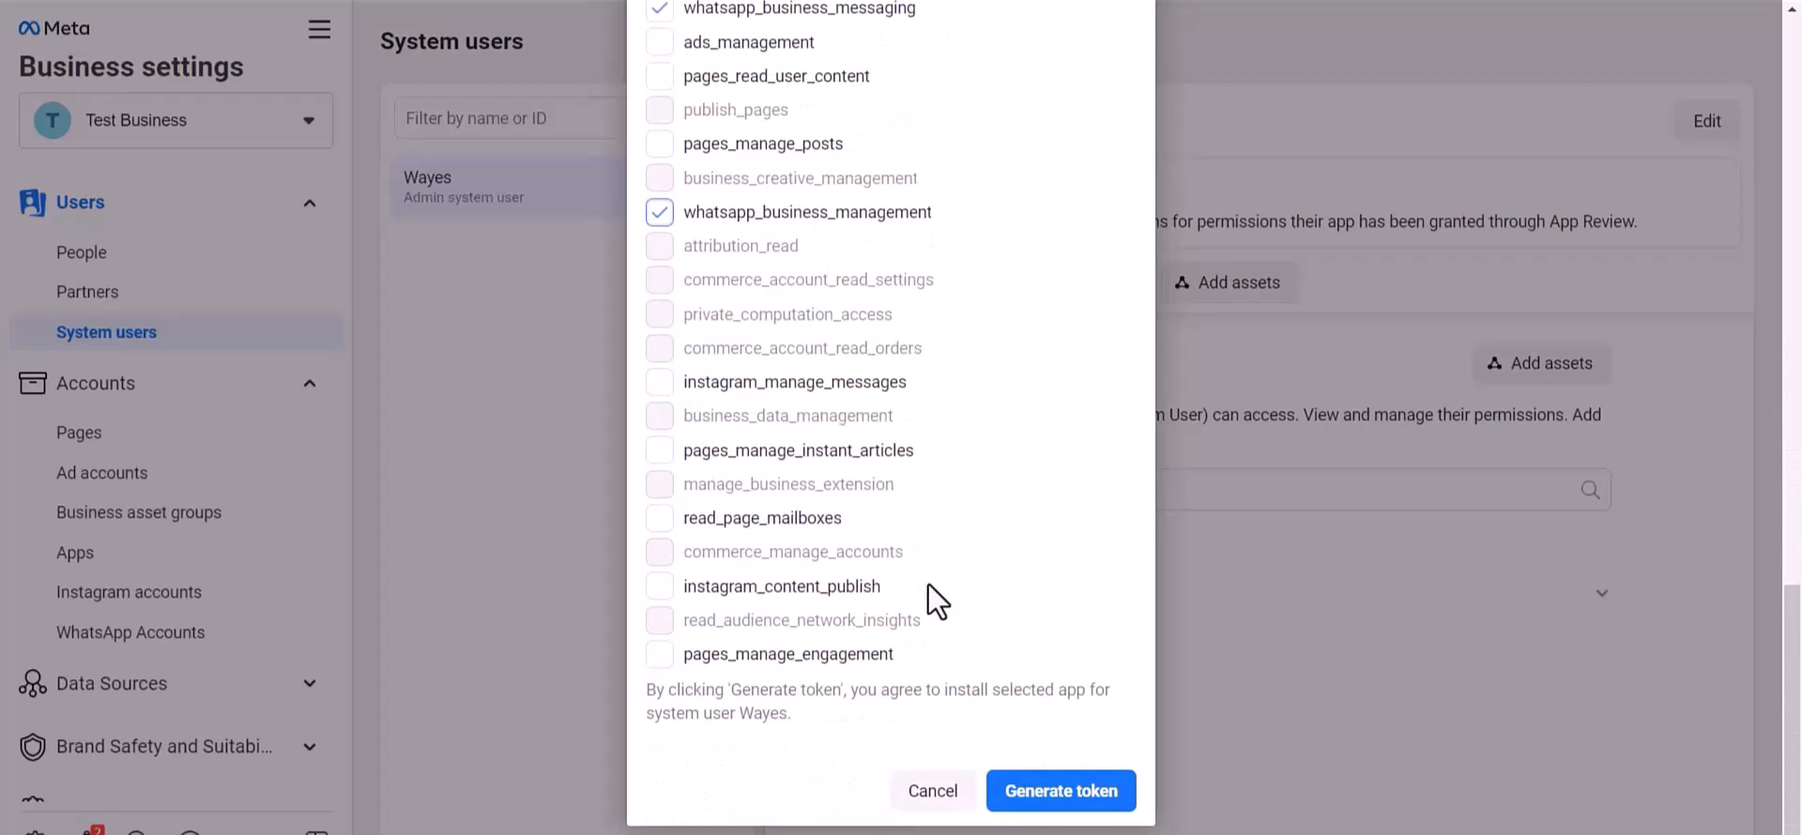
pyautogui.click(1059, 804)
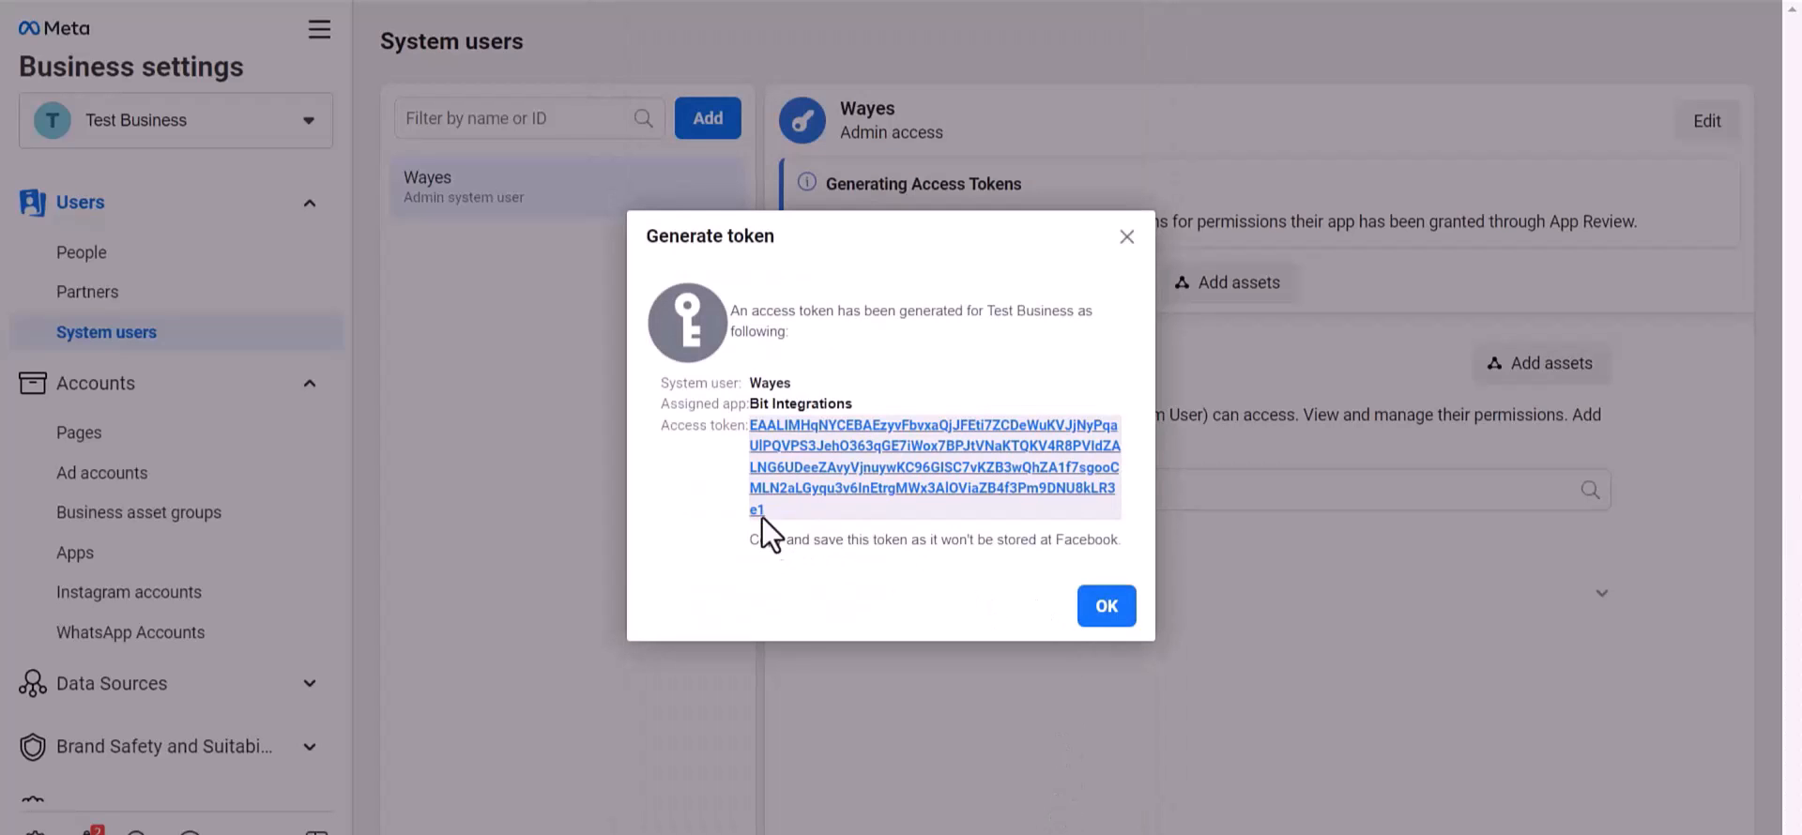
pyautogui.moveTo(779, 500); pyautogui.dragTo(750, 425)
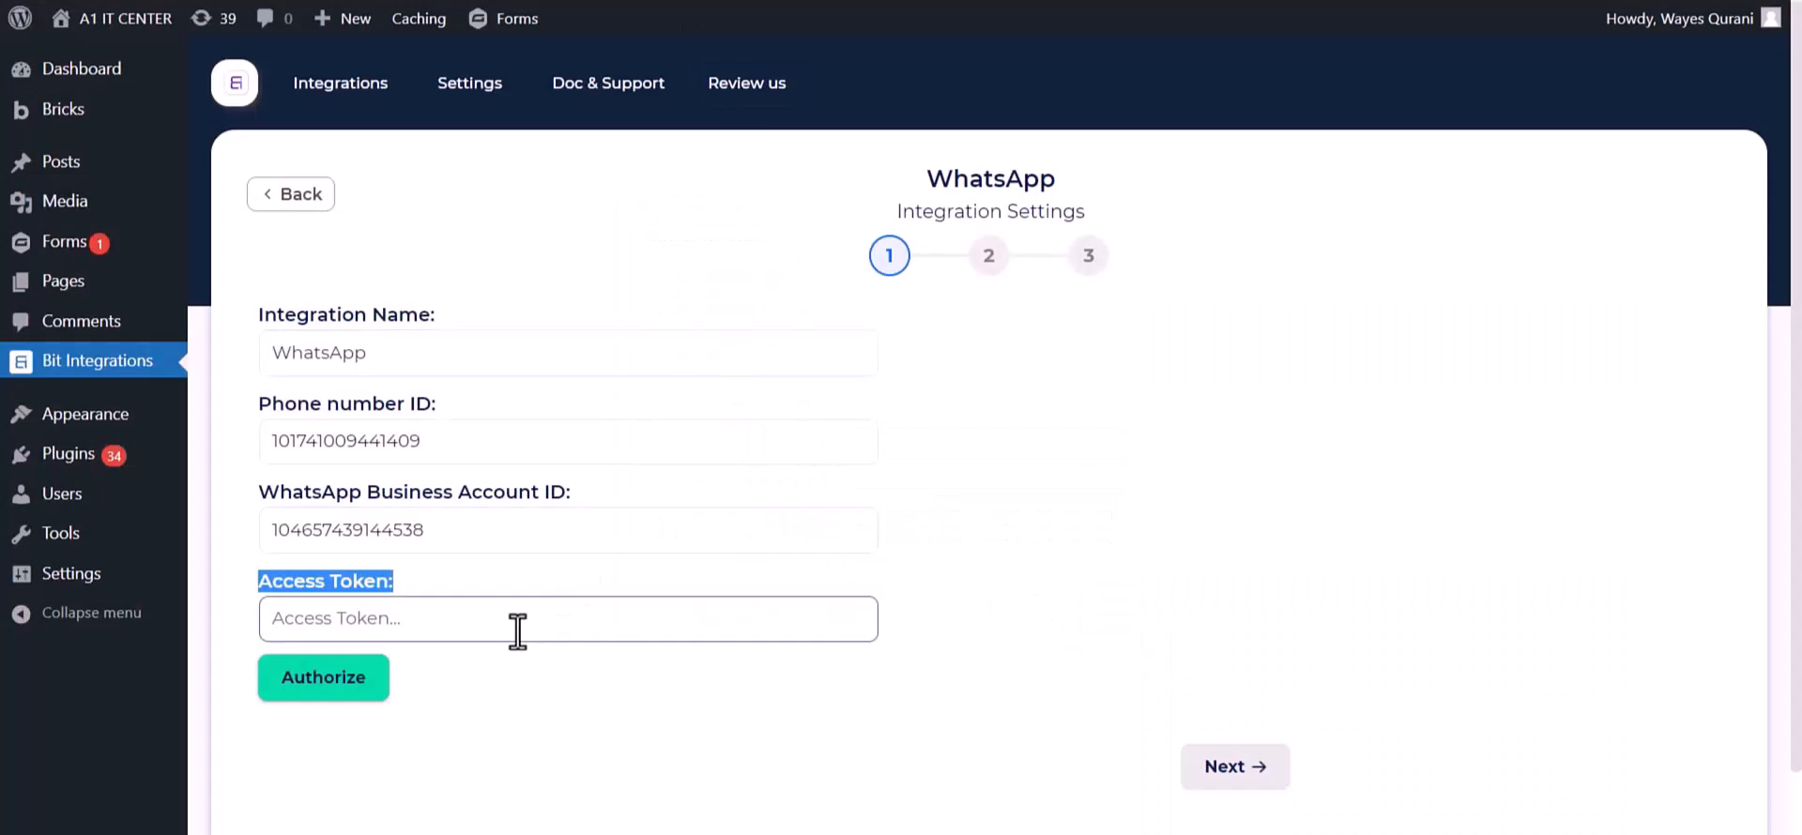
# - Paste the access token into Bit Integrations, then create business profile 'Bit Apps' in category Automotive
pyautogui.click(515, 628)
pyautogui.hotkey('ctrl', 'v')
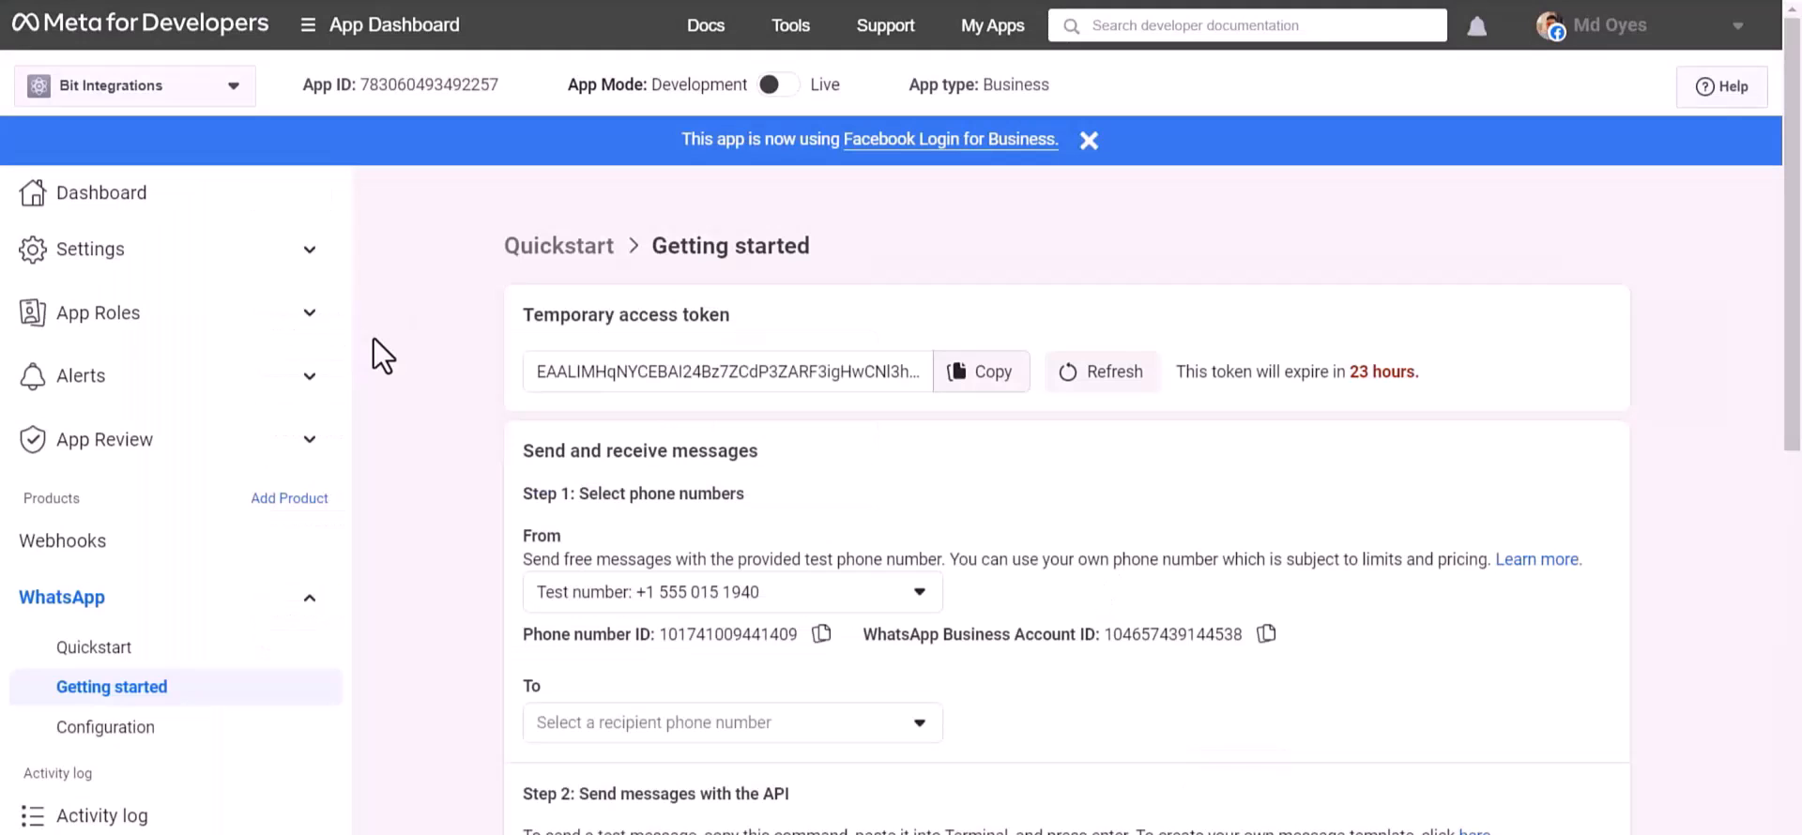
pyautogui.scroll(-8, 376, 338)
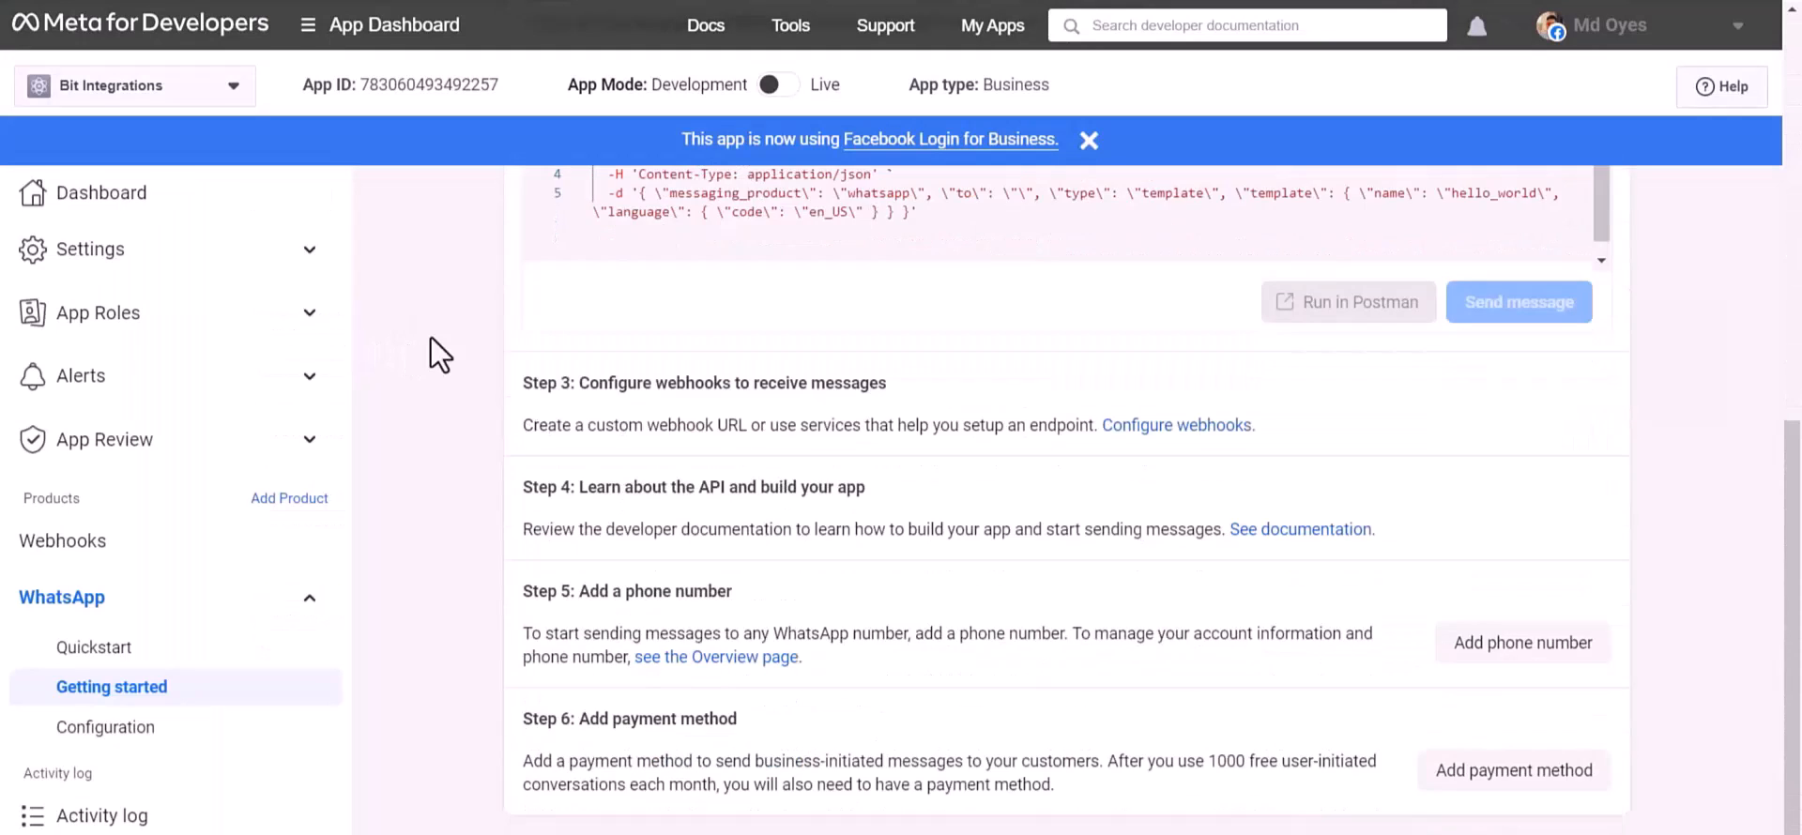
pyautogui.click(1515, 658)
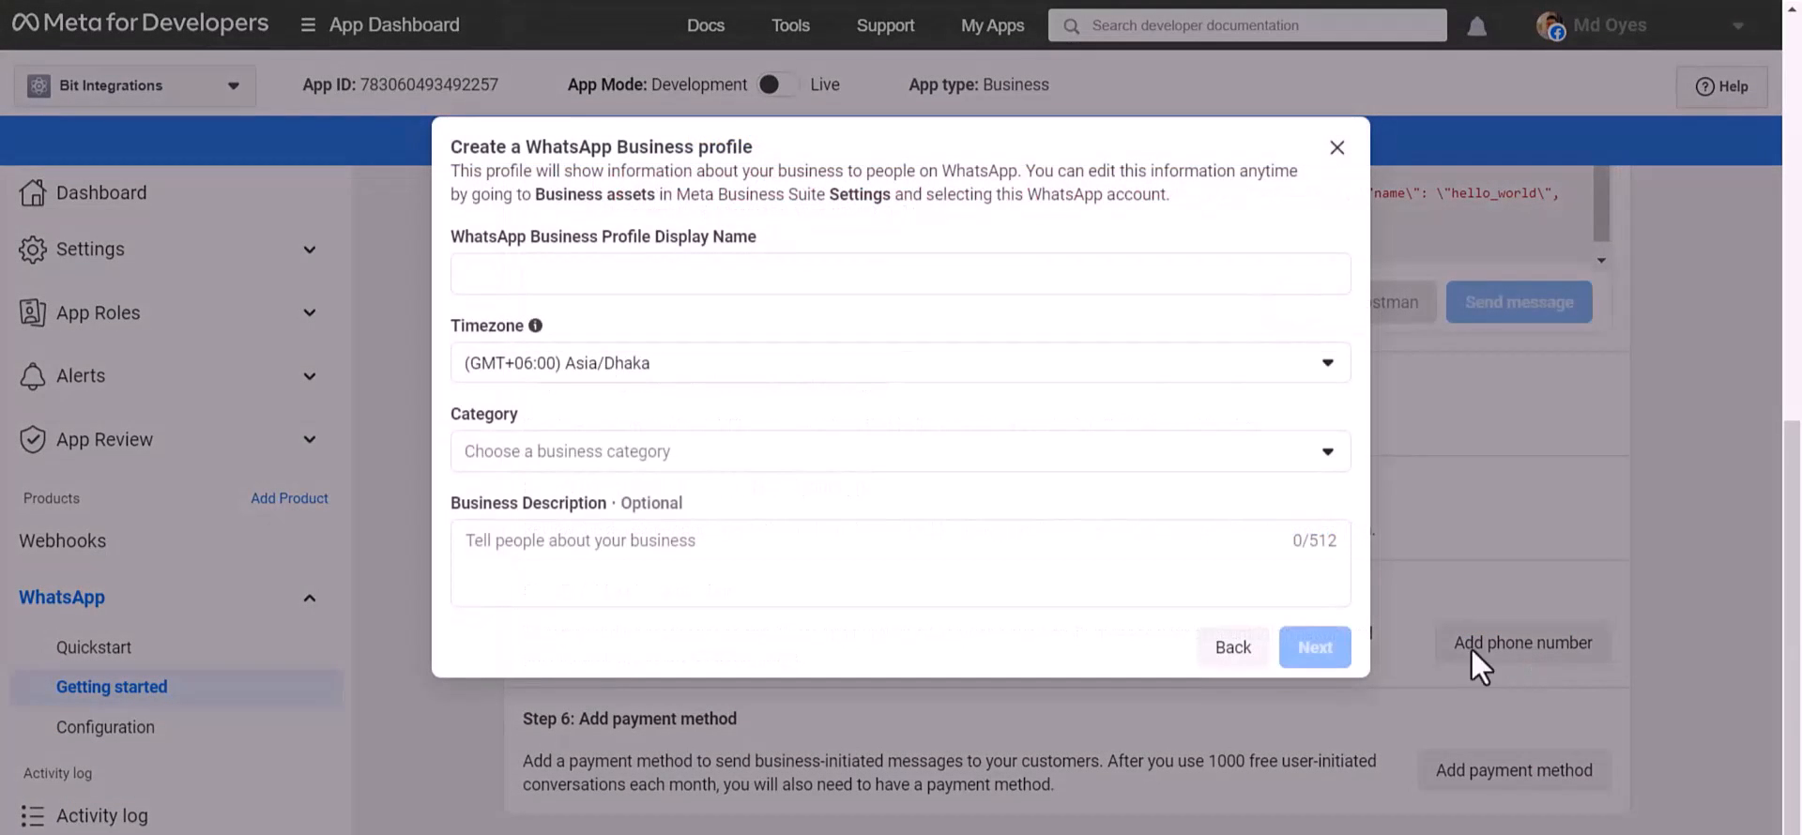
pyautogui.click(817, 277)
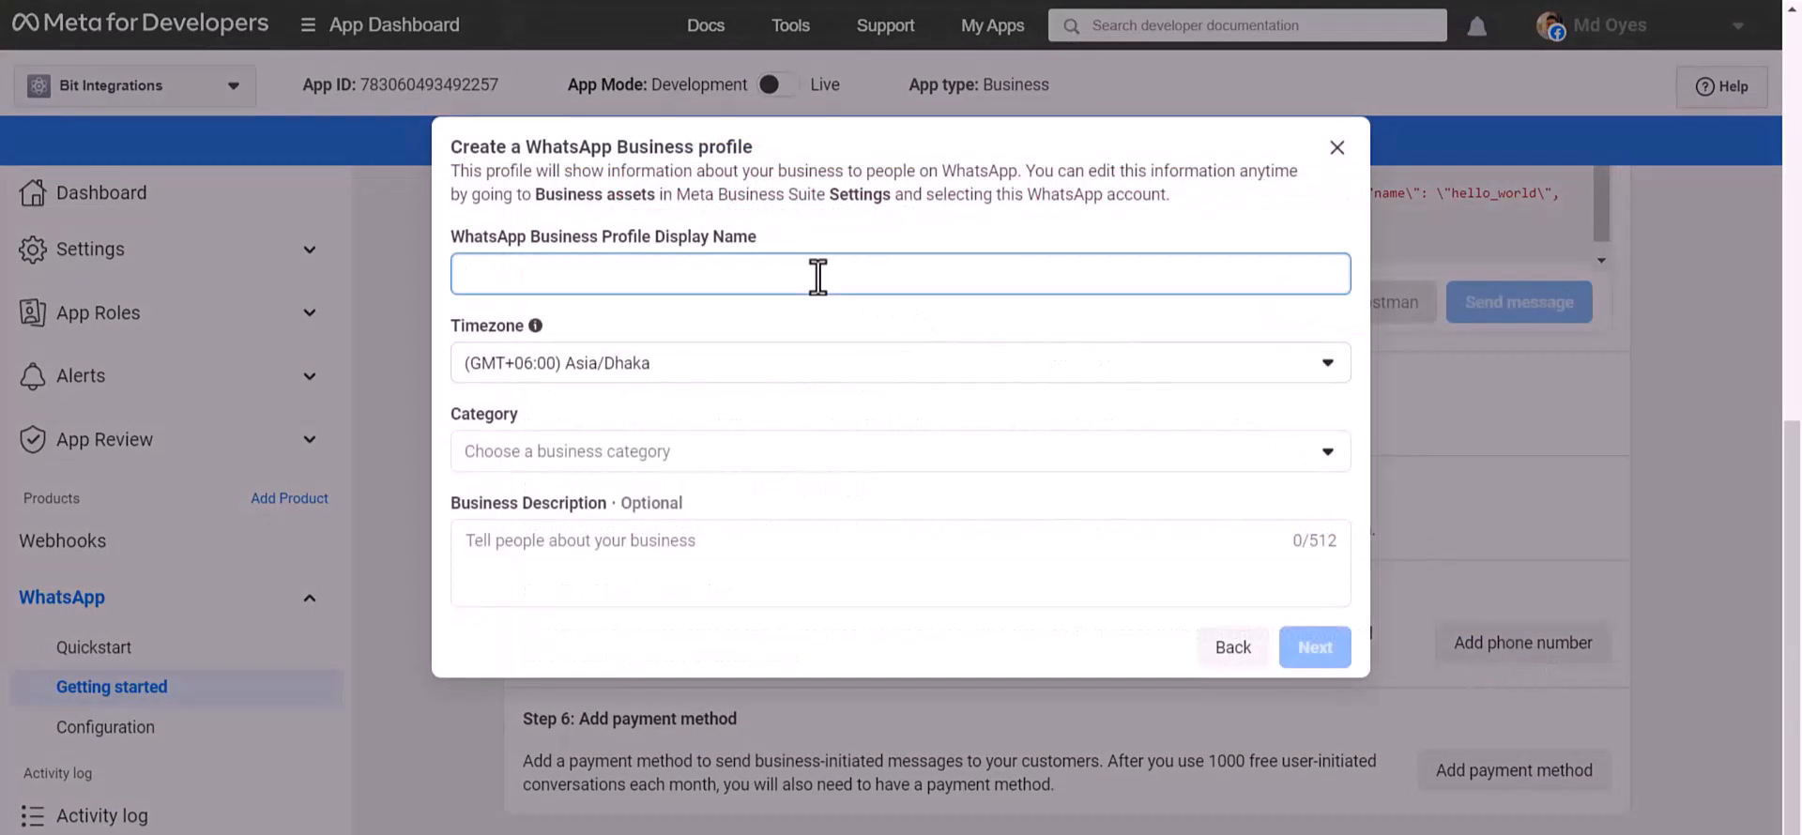
pyautogui.write('Bit Apps')
pyautogui.click(610, 460)
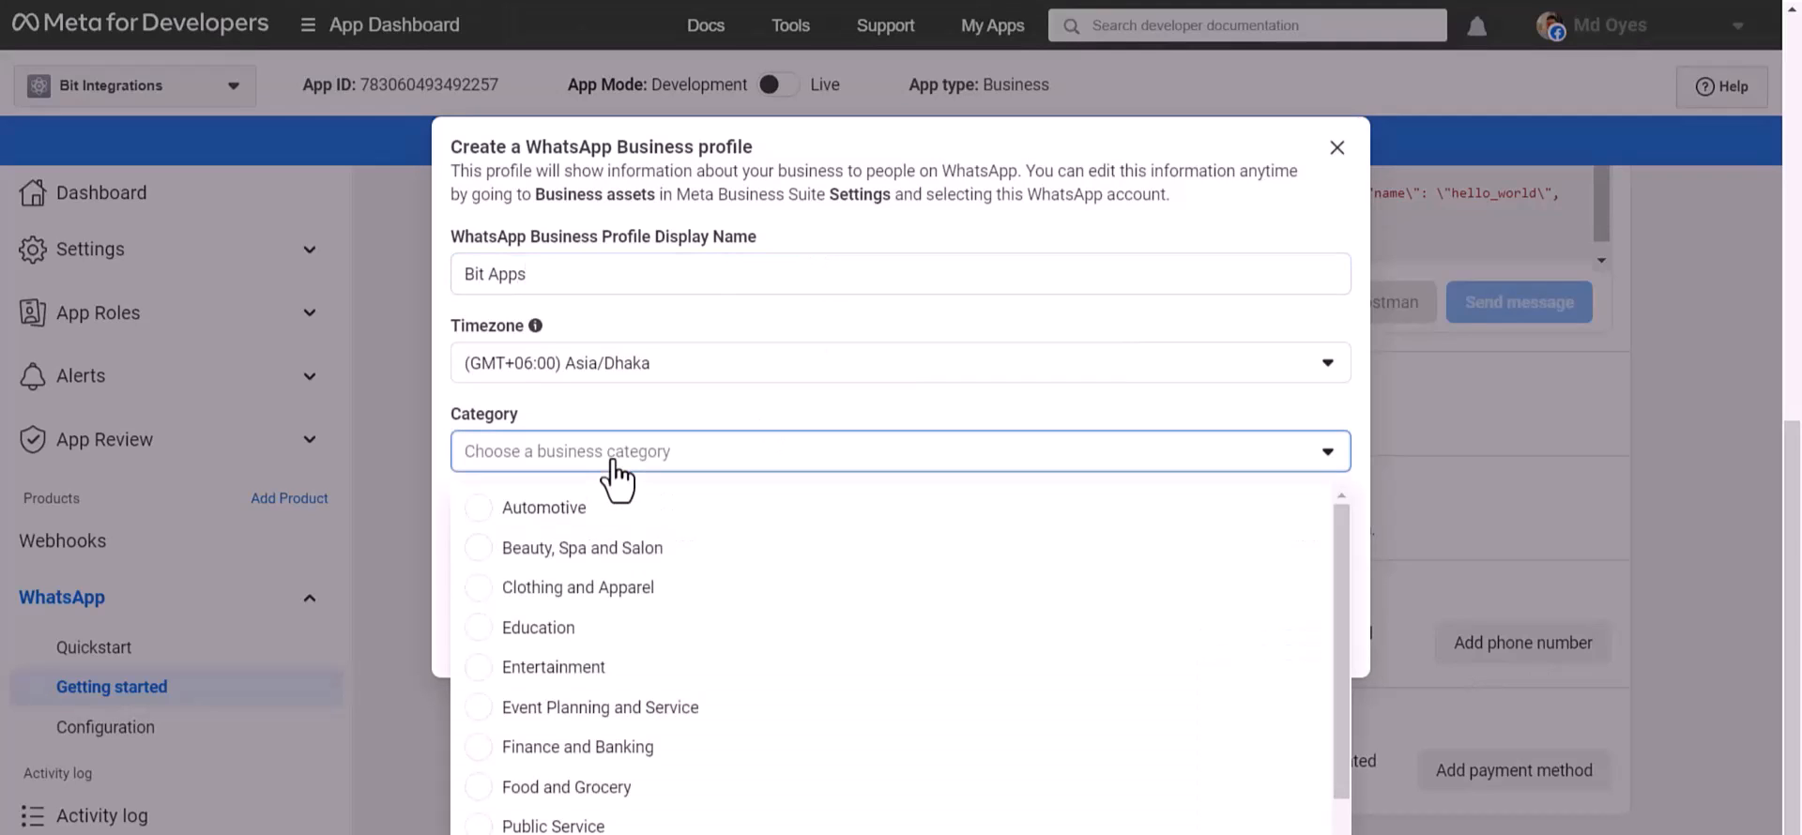
pyautogui.click(563, 512)
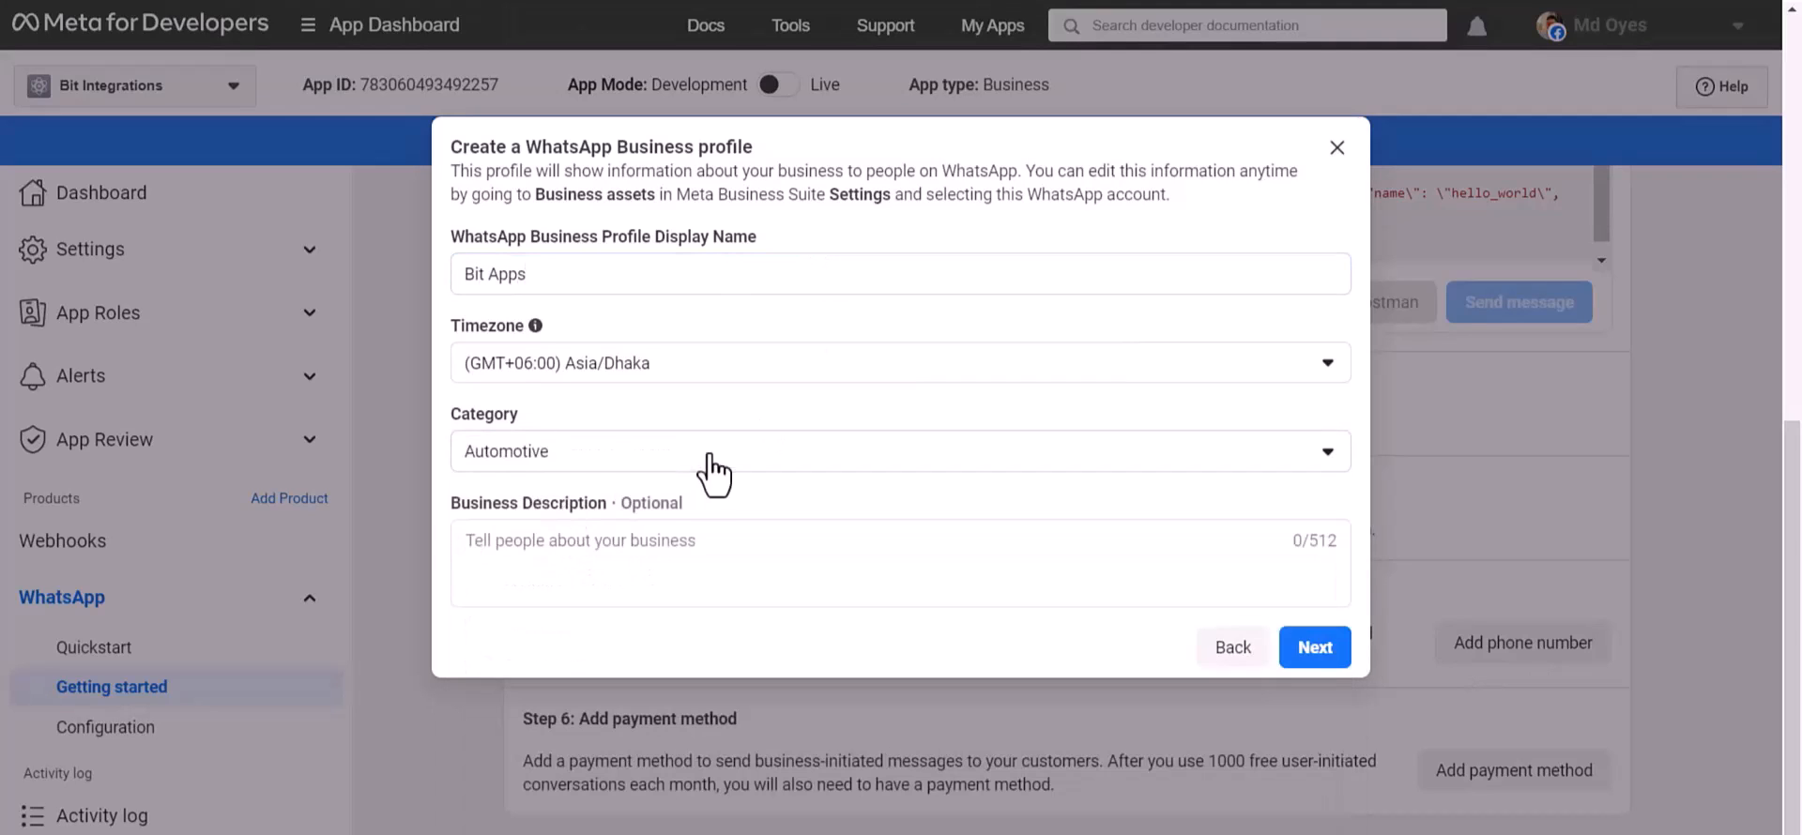
pyautogui.click(1315, 649)
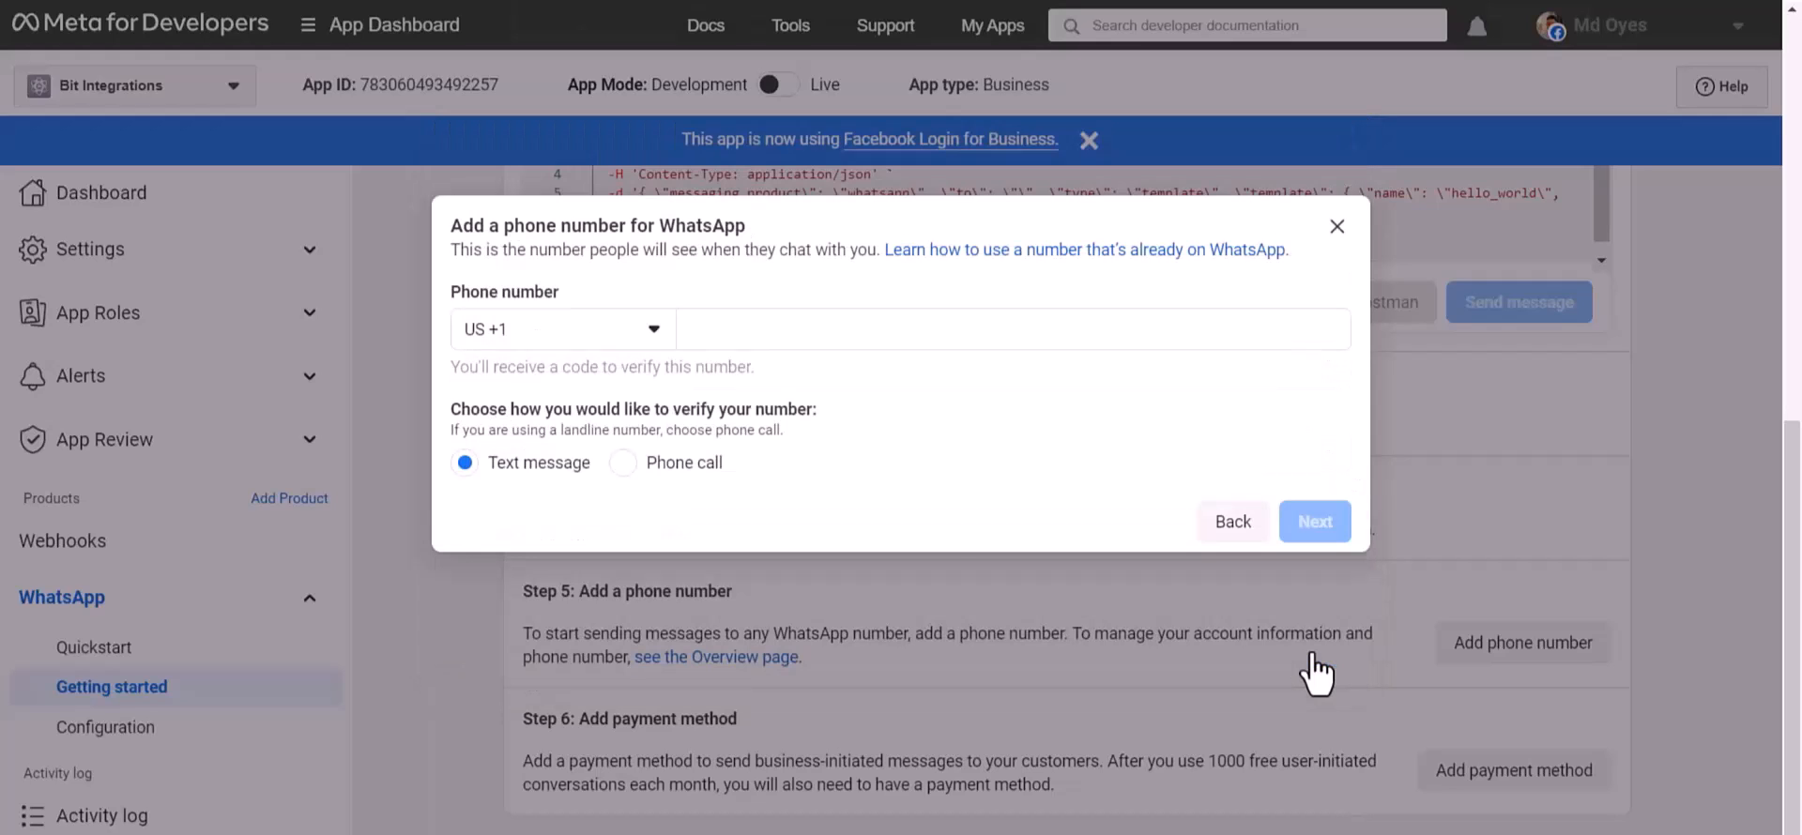
# - Enter the phone number with country code Bangladesh +880
pyautogui.click(544, 340)
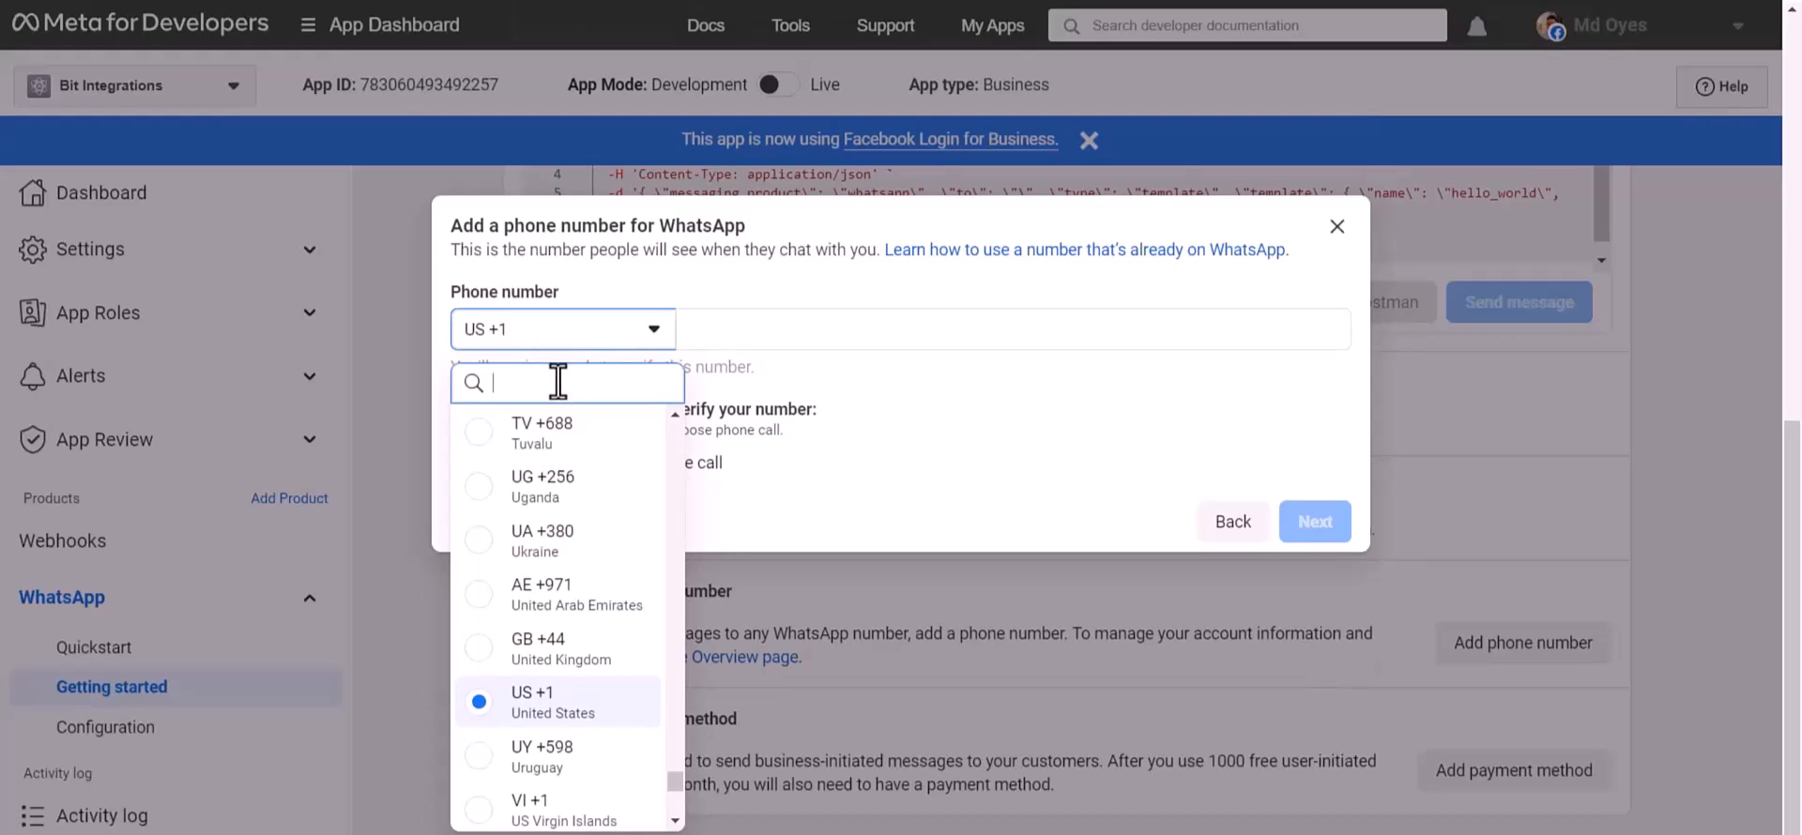
pyautogui.write('bangladesh')
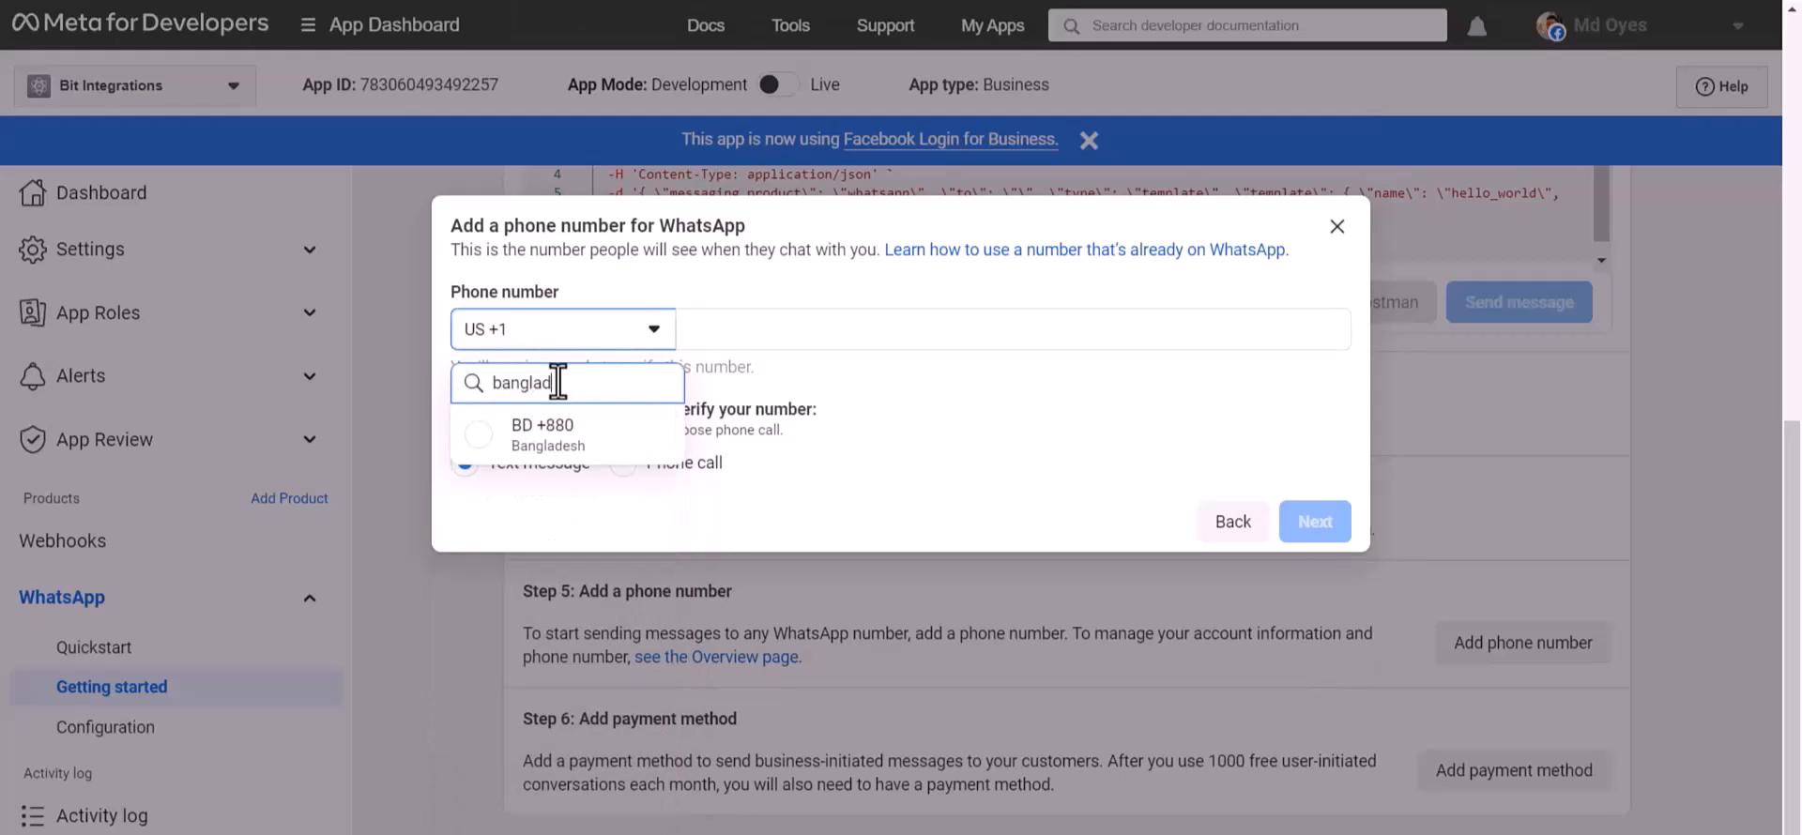
pyautogui.click(544, 431)
pyautogui.click(870, 334)
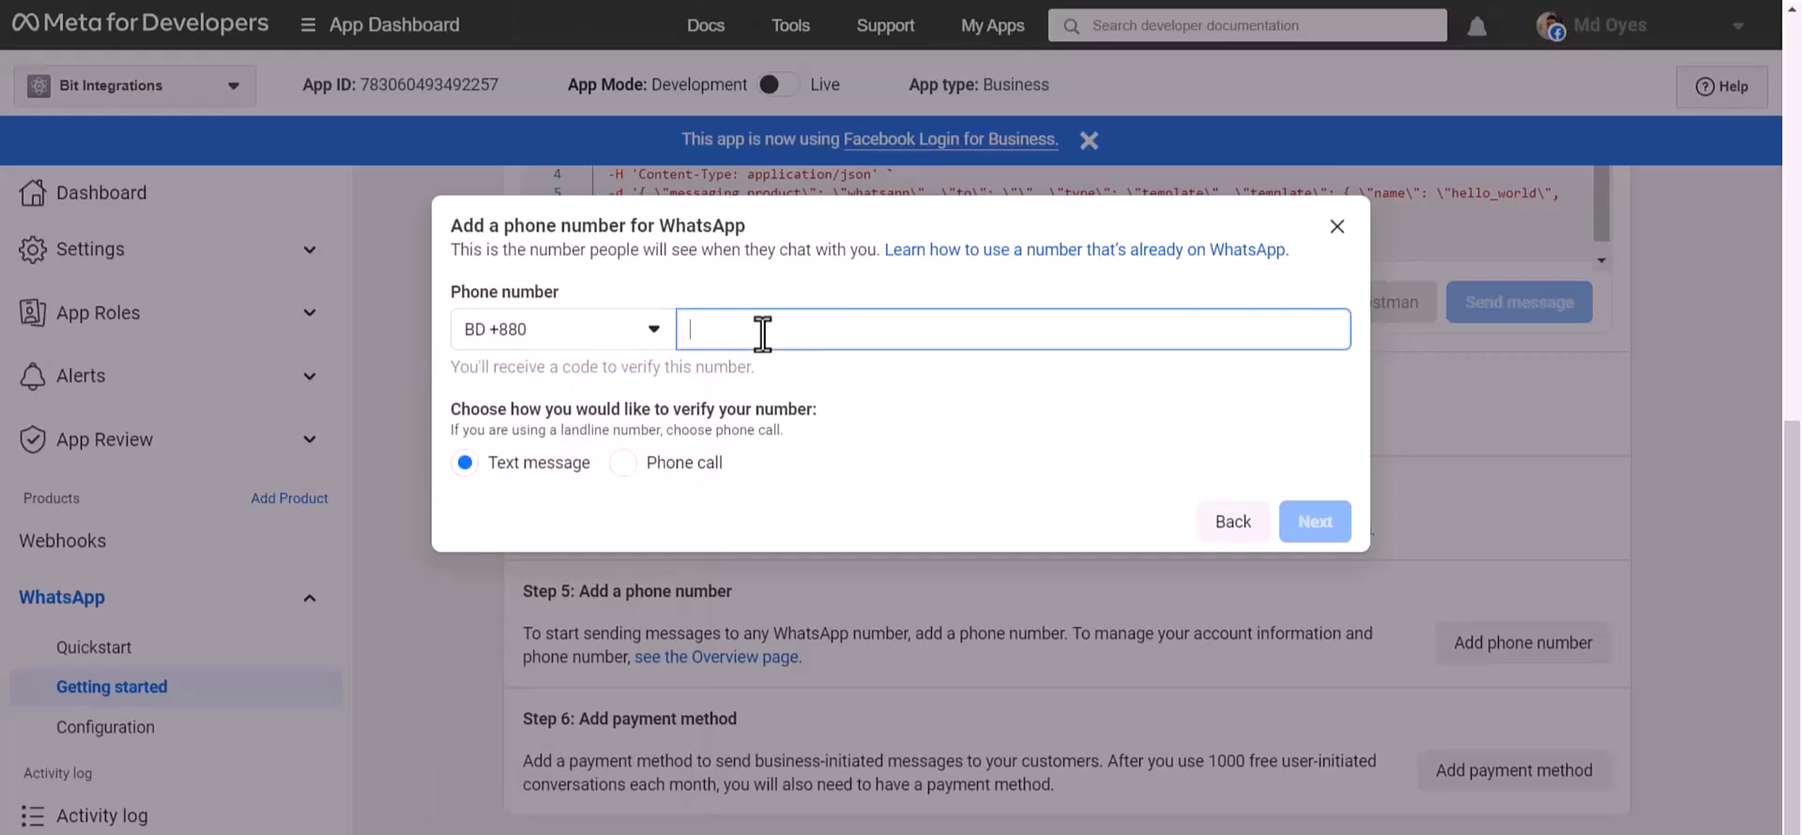
pyautogui.hotkey('ctrl', 'v')
pyautogui.click(947, 405)
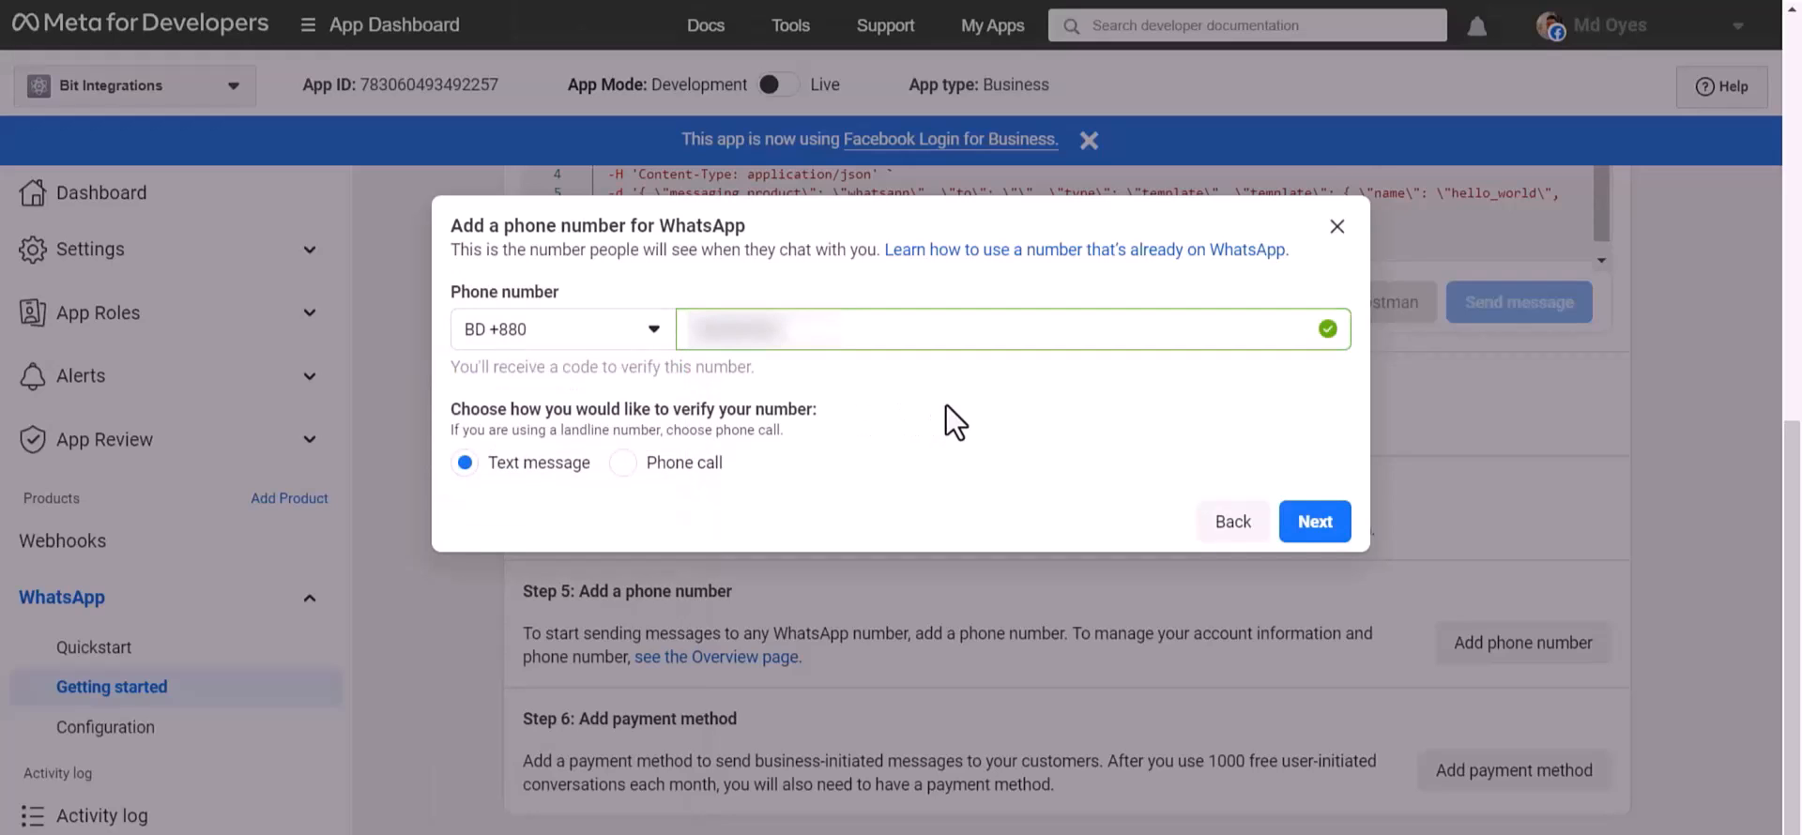
# - Request the verification code and submit the received six-digit code
pyautogui.click(1317, 527)
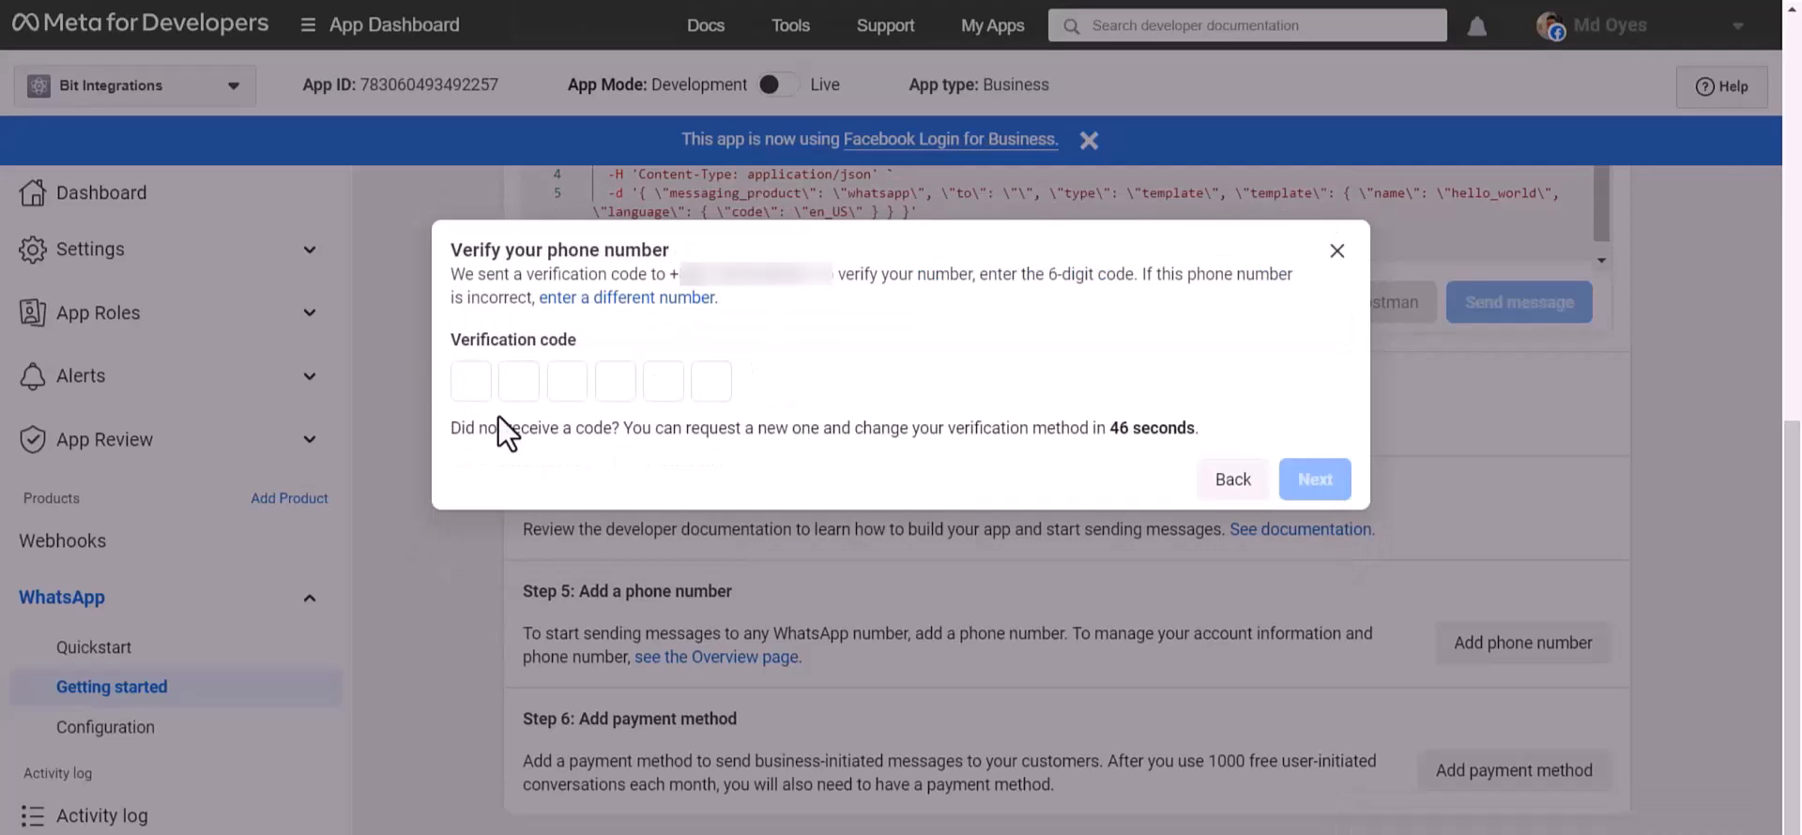
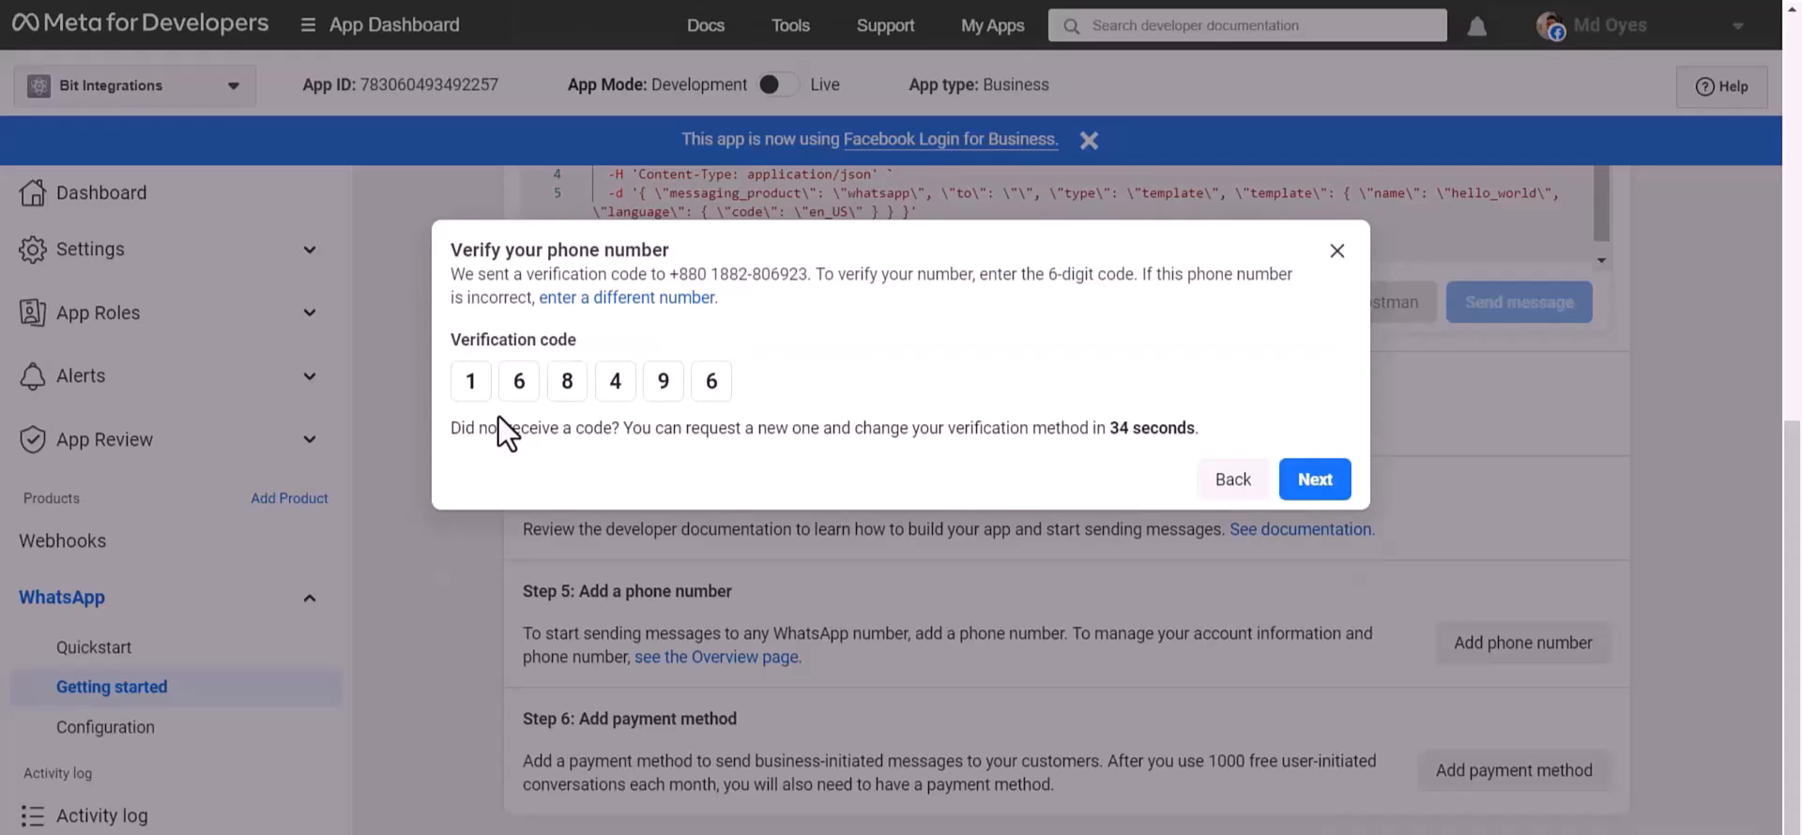
pyautogui.click(1319, 480)
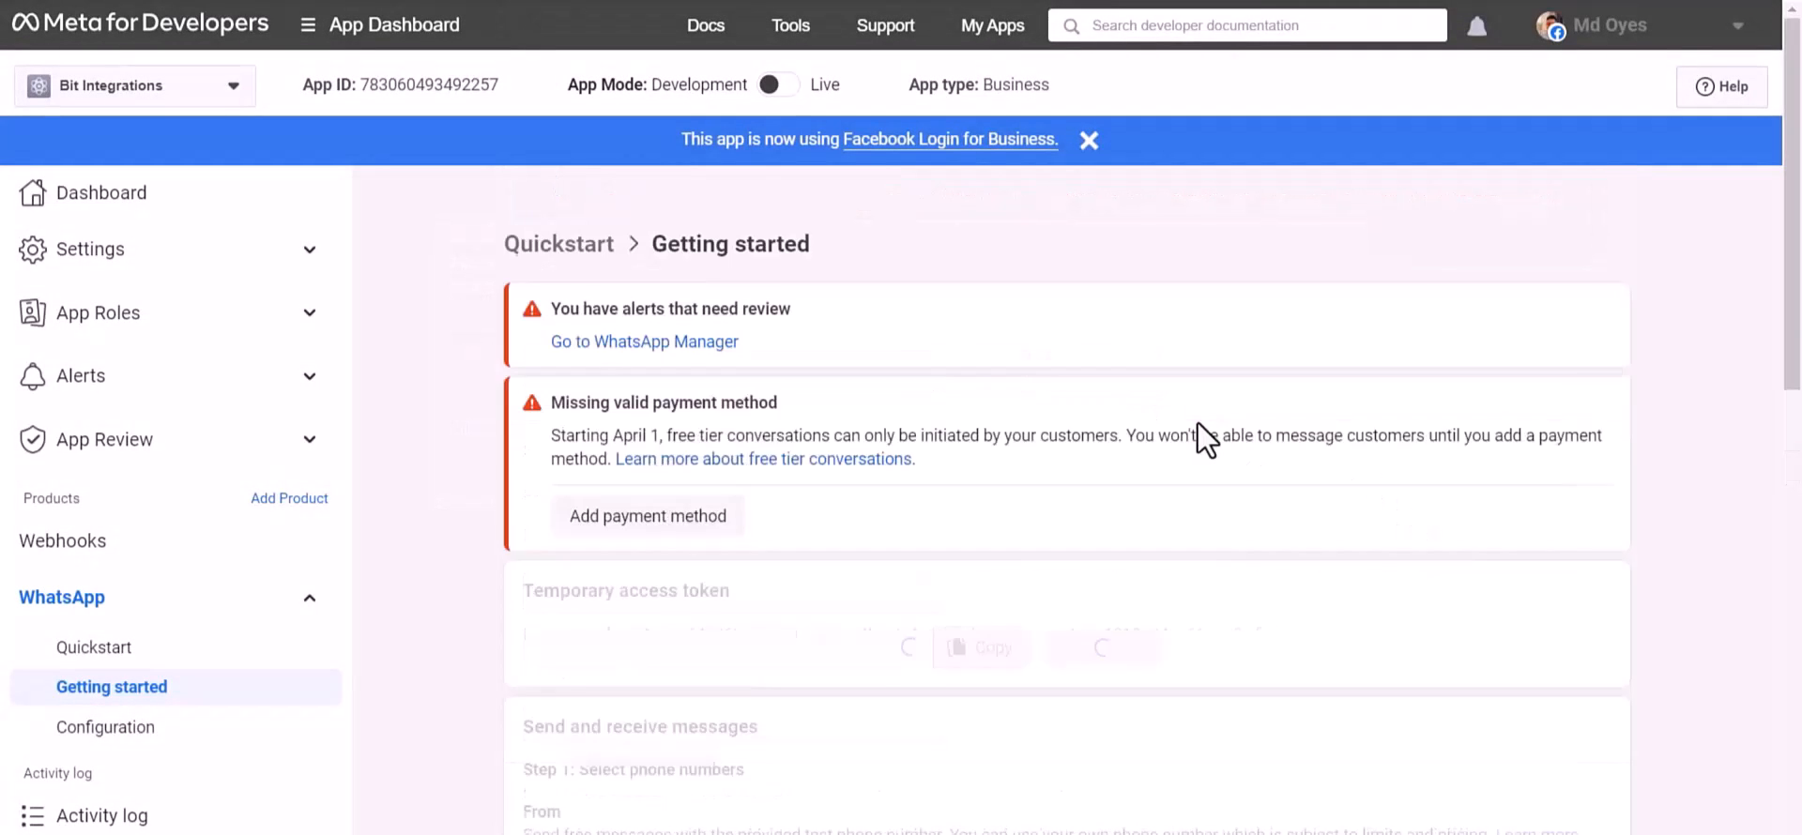
# - Authorize the WhatsApp credentials and continue to the message settings
pyautogui.scroll(-10, 1260, 396)
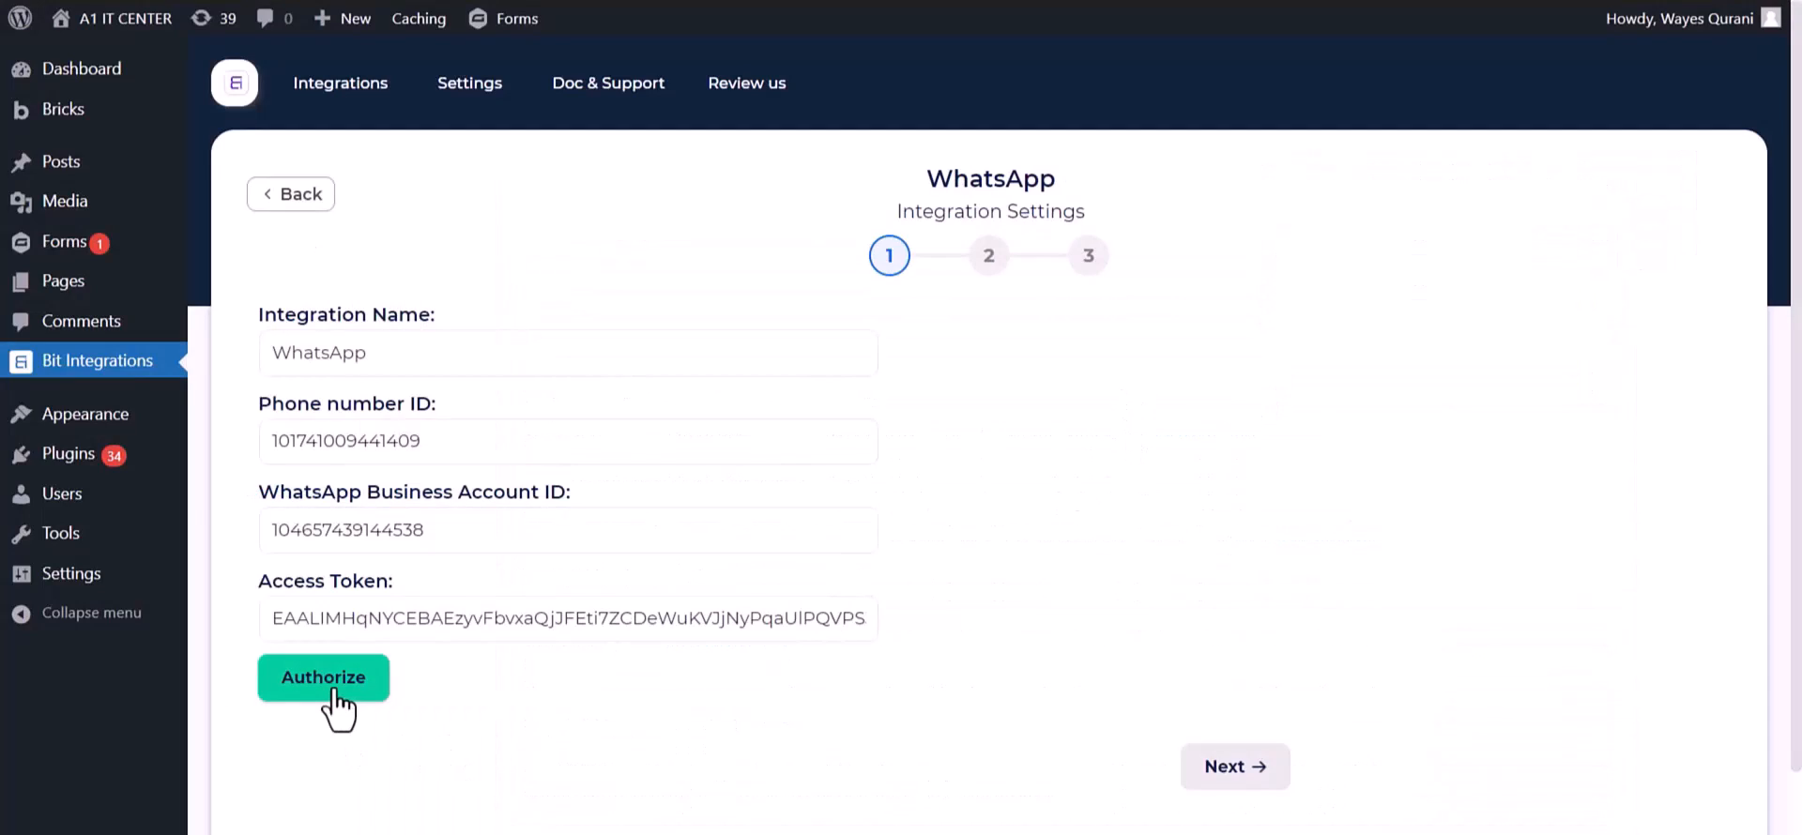
pyautogui.click(335, 691)
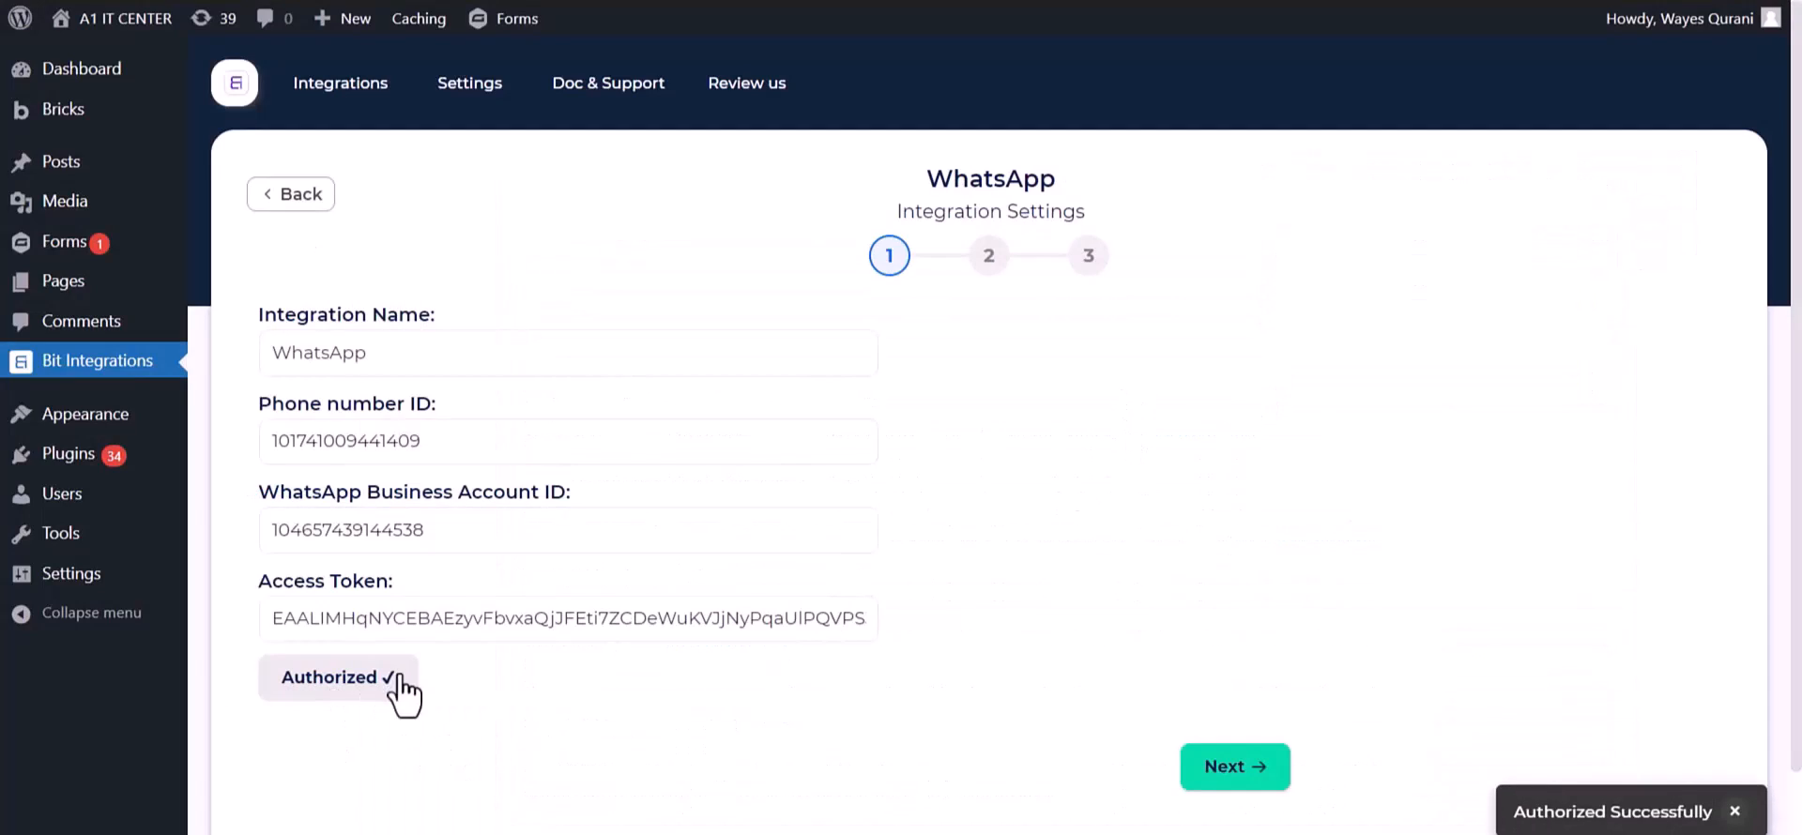
pyautogui.scroll(-1, 1220, 648)
pyautogui.click(1227, 657)
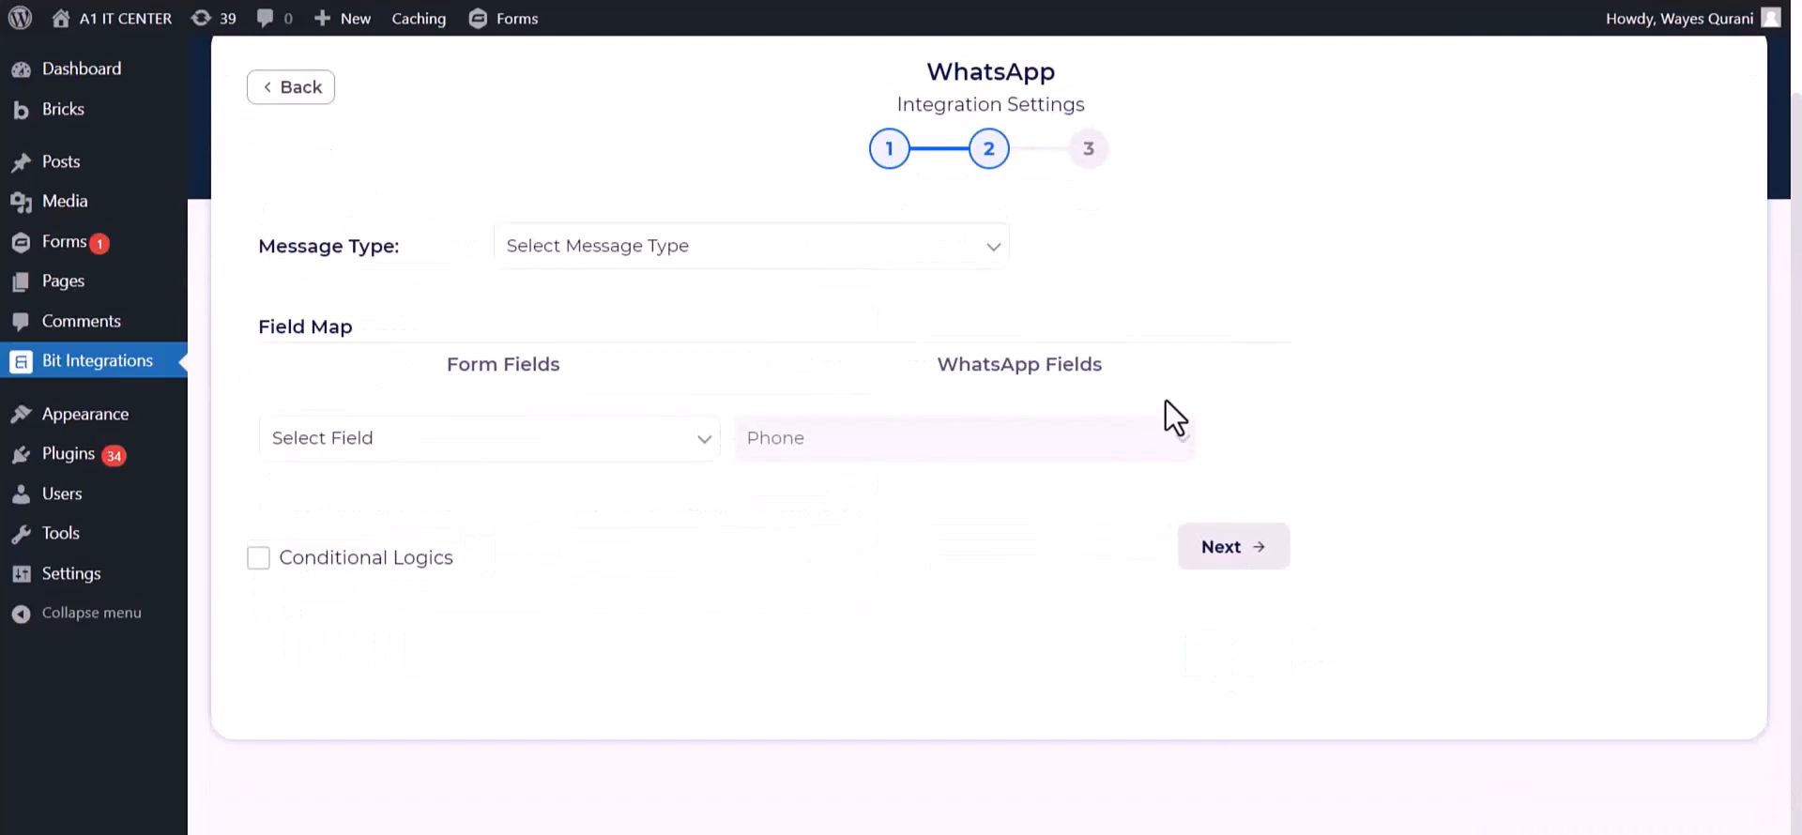
# - Set the message type to Template and map the form's Phone field to WhatsApp Phone
pyautogui.scroll(1, 1166, 400)
pyautogui.click(688, 369)
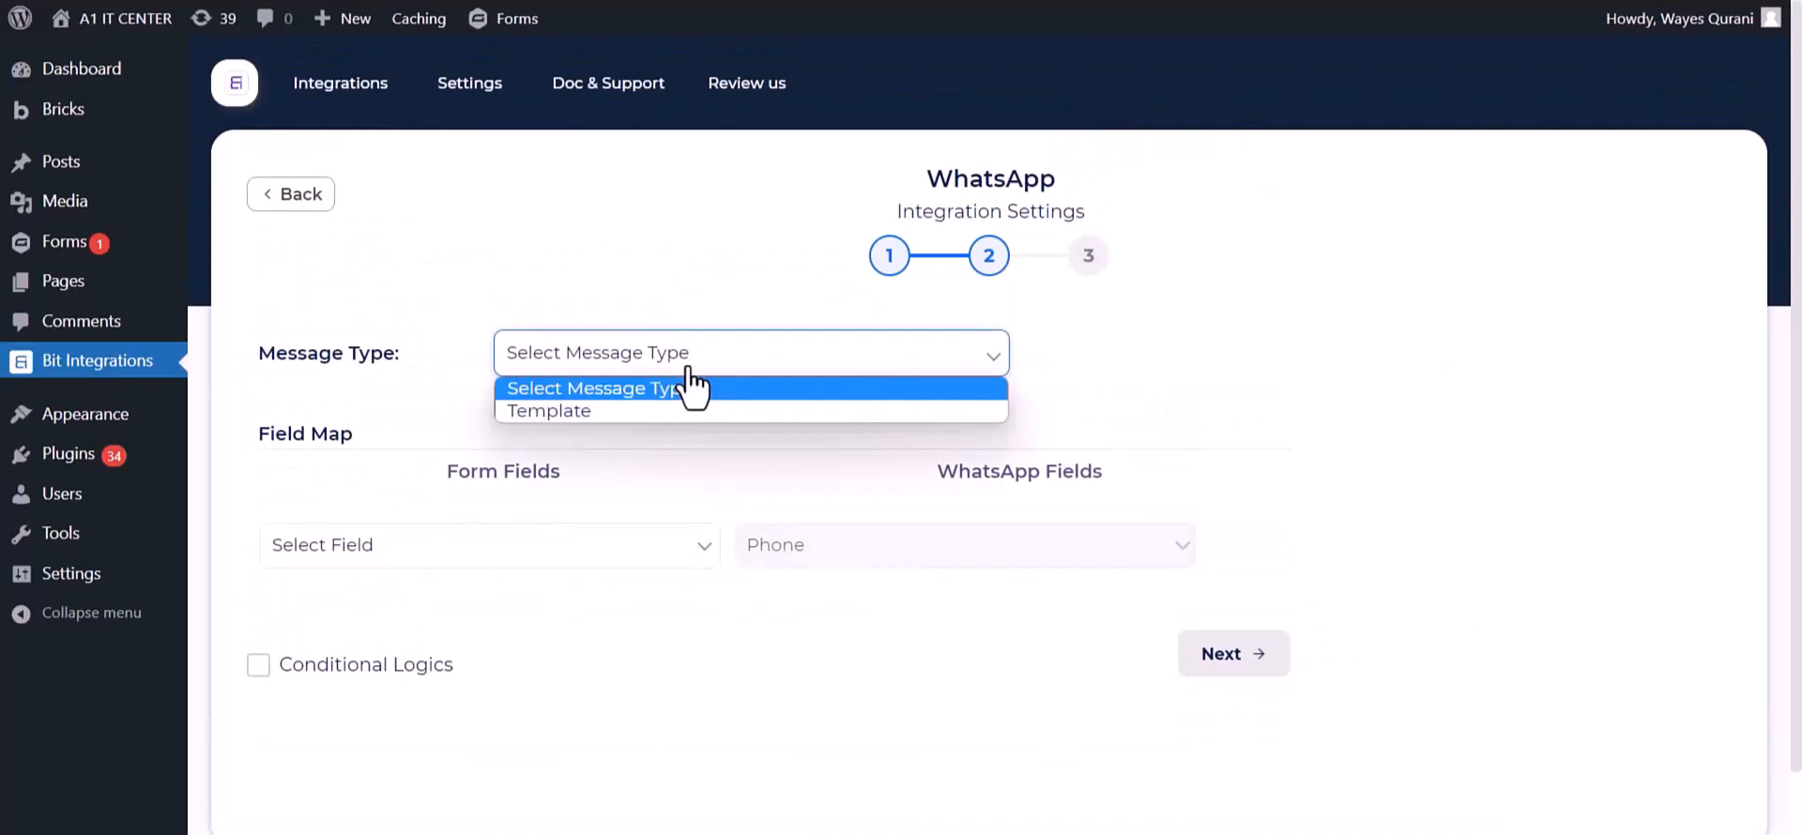
pyautogui.click(578, 413)
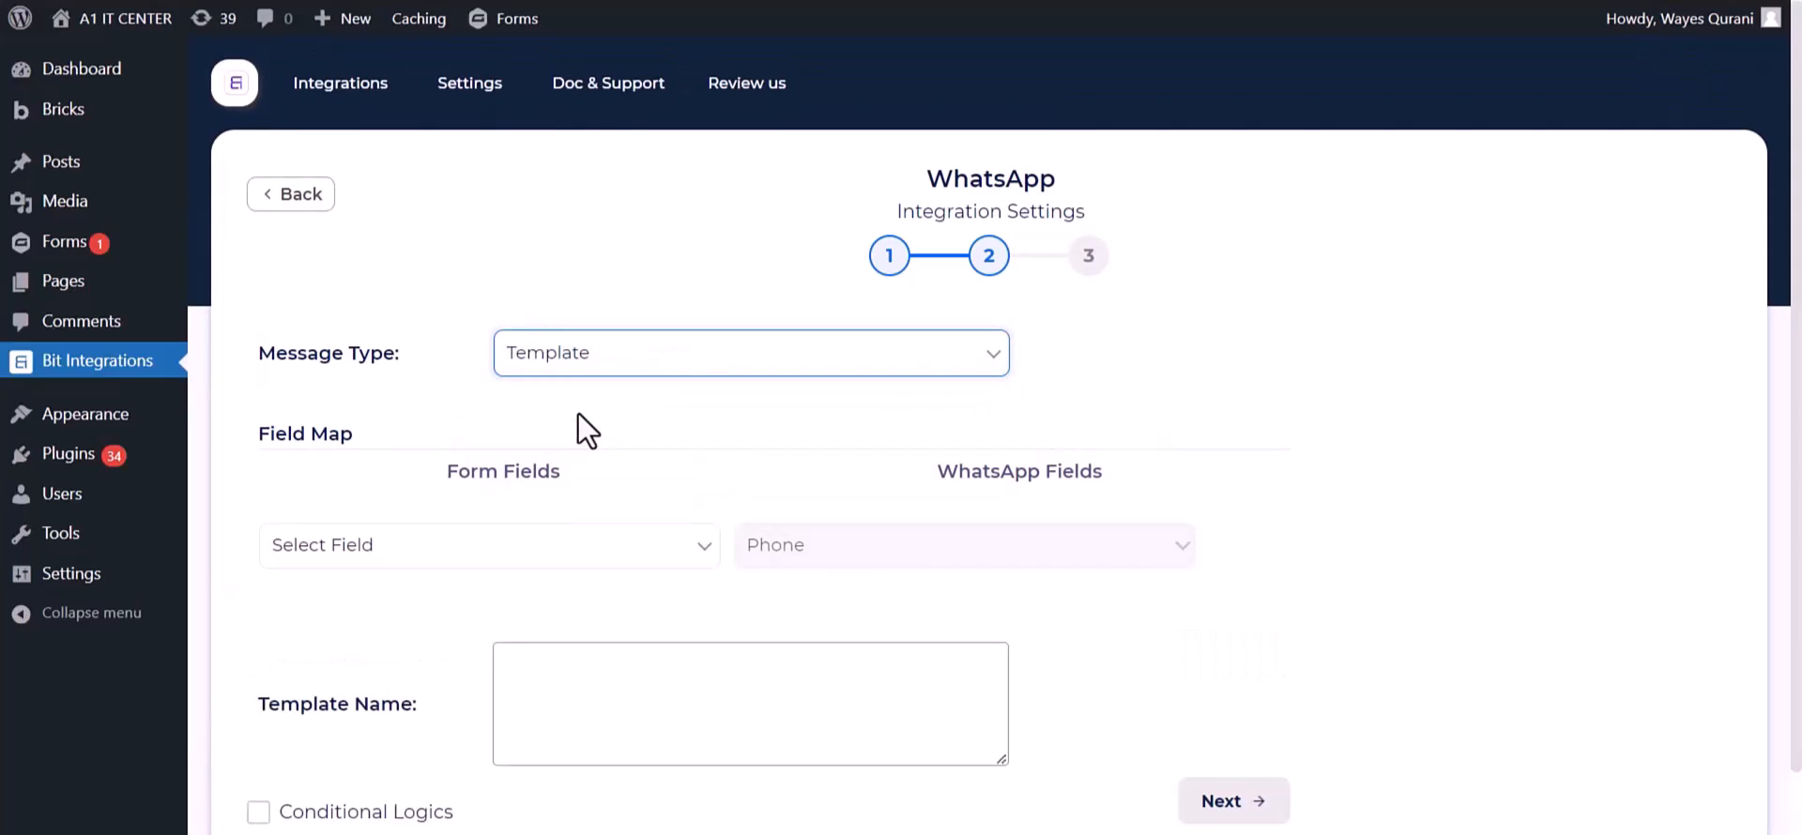
pyautogui.click(531, 559)
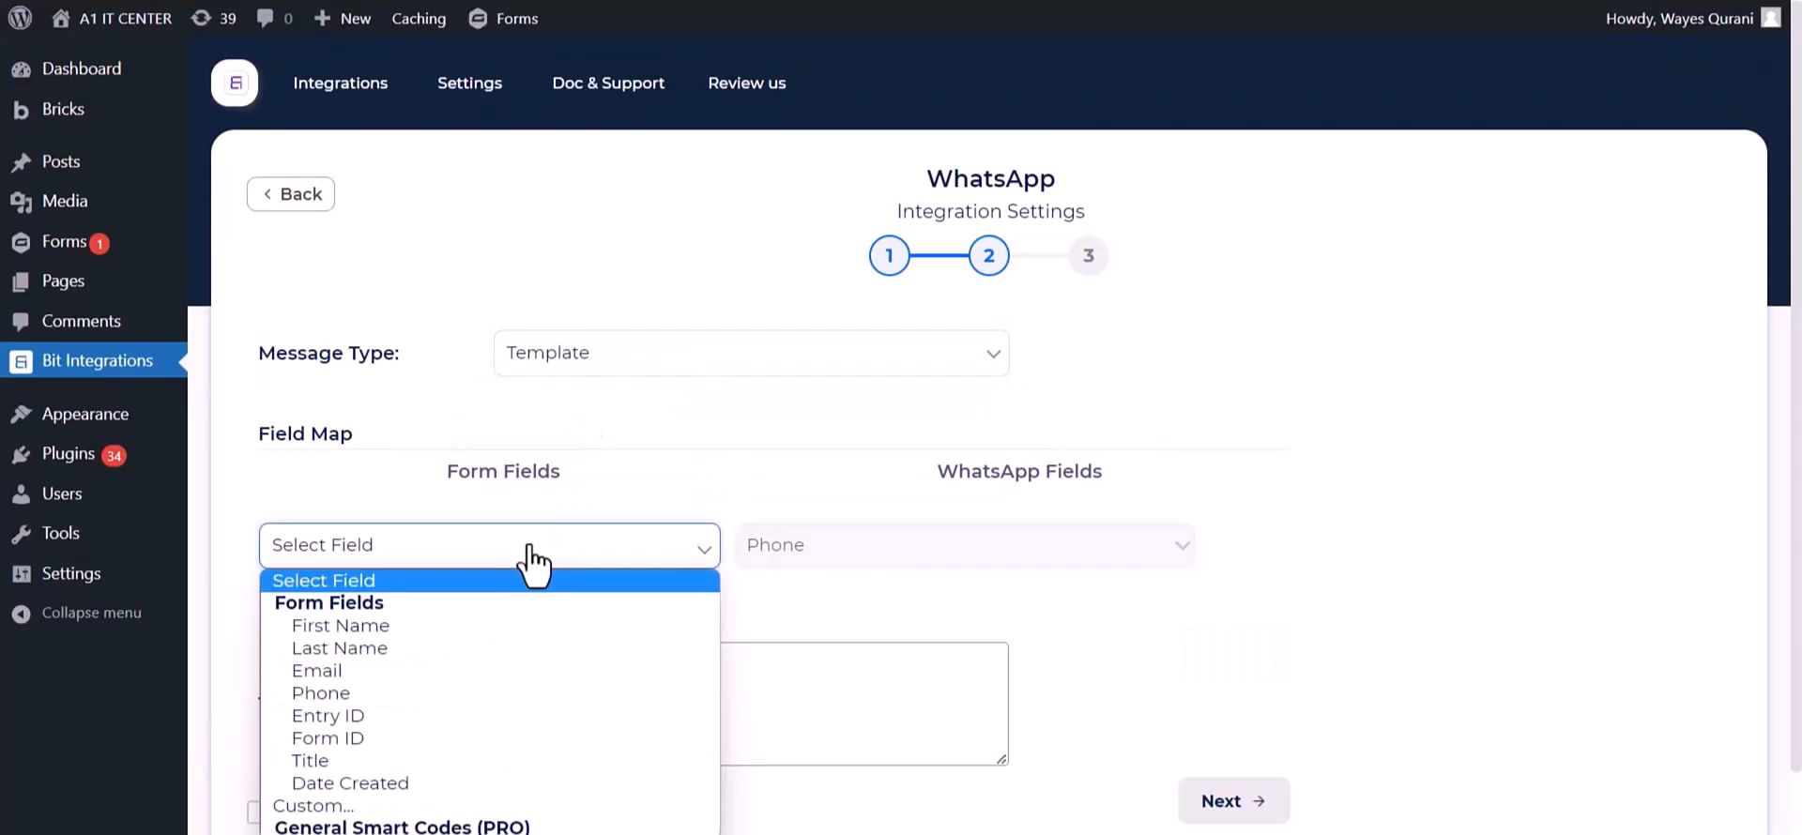
pyautogui.click(341, 692)
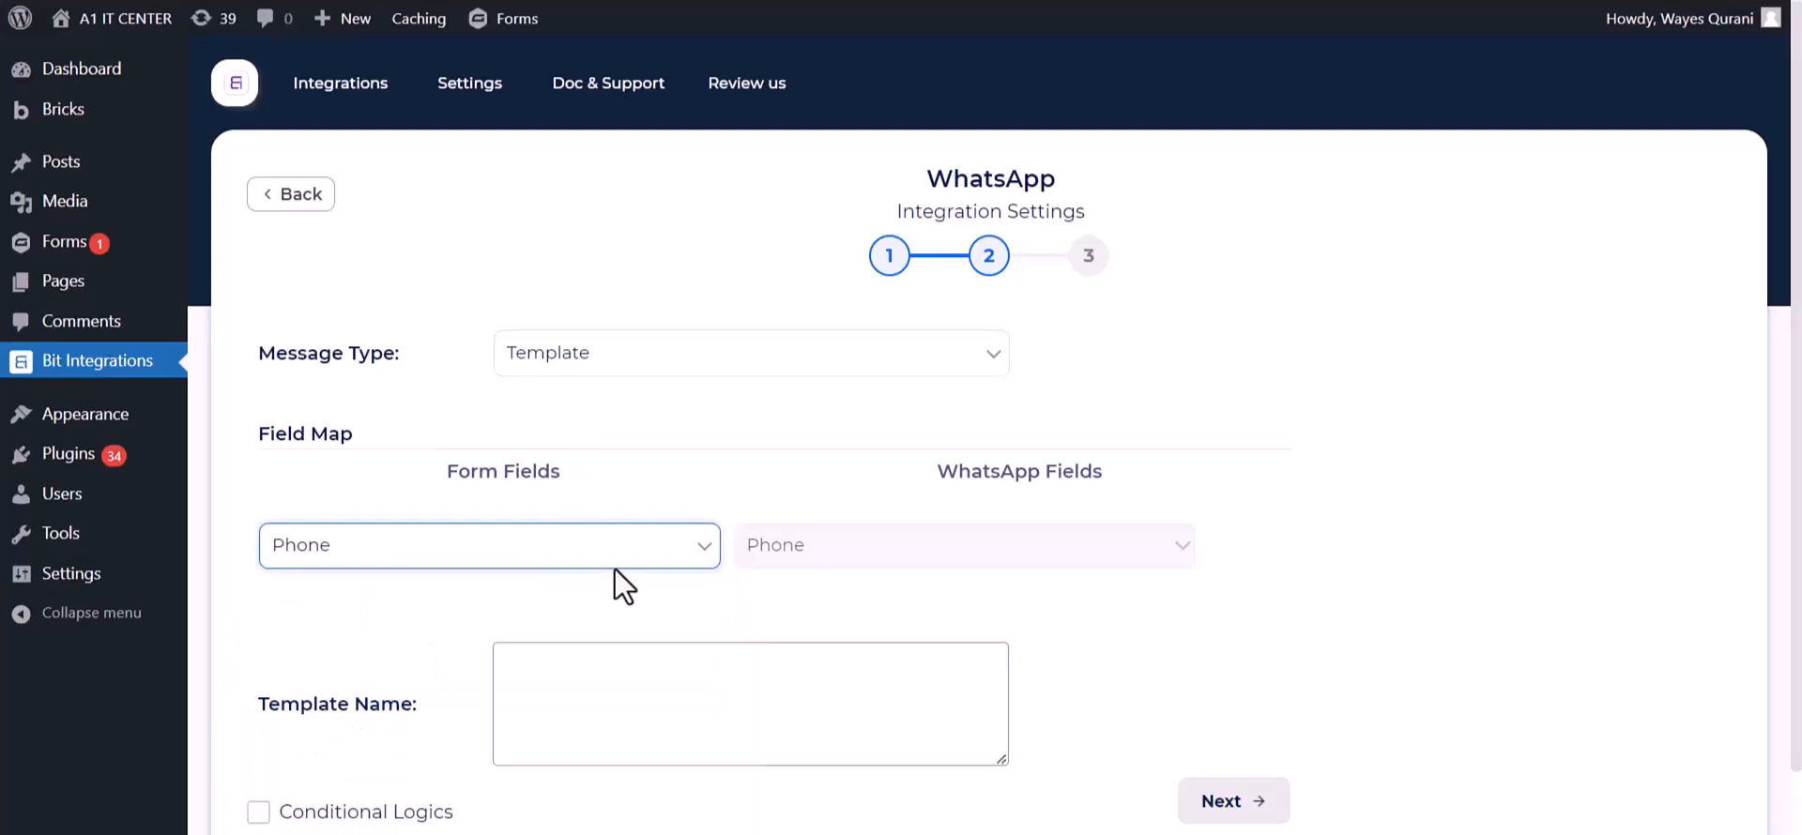
pyautogui.click(583, 700)
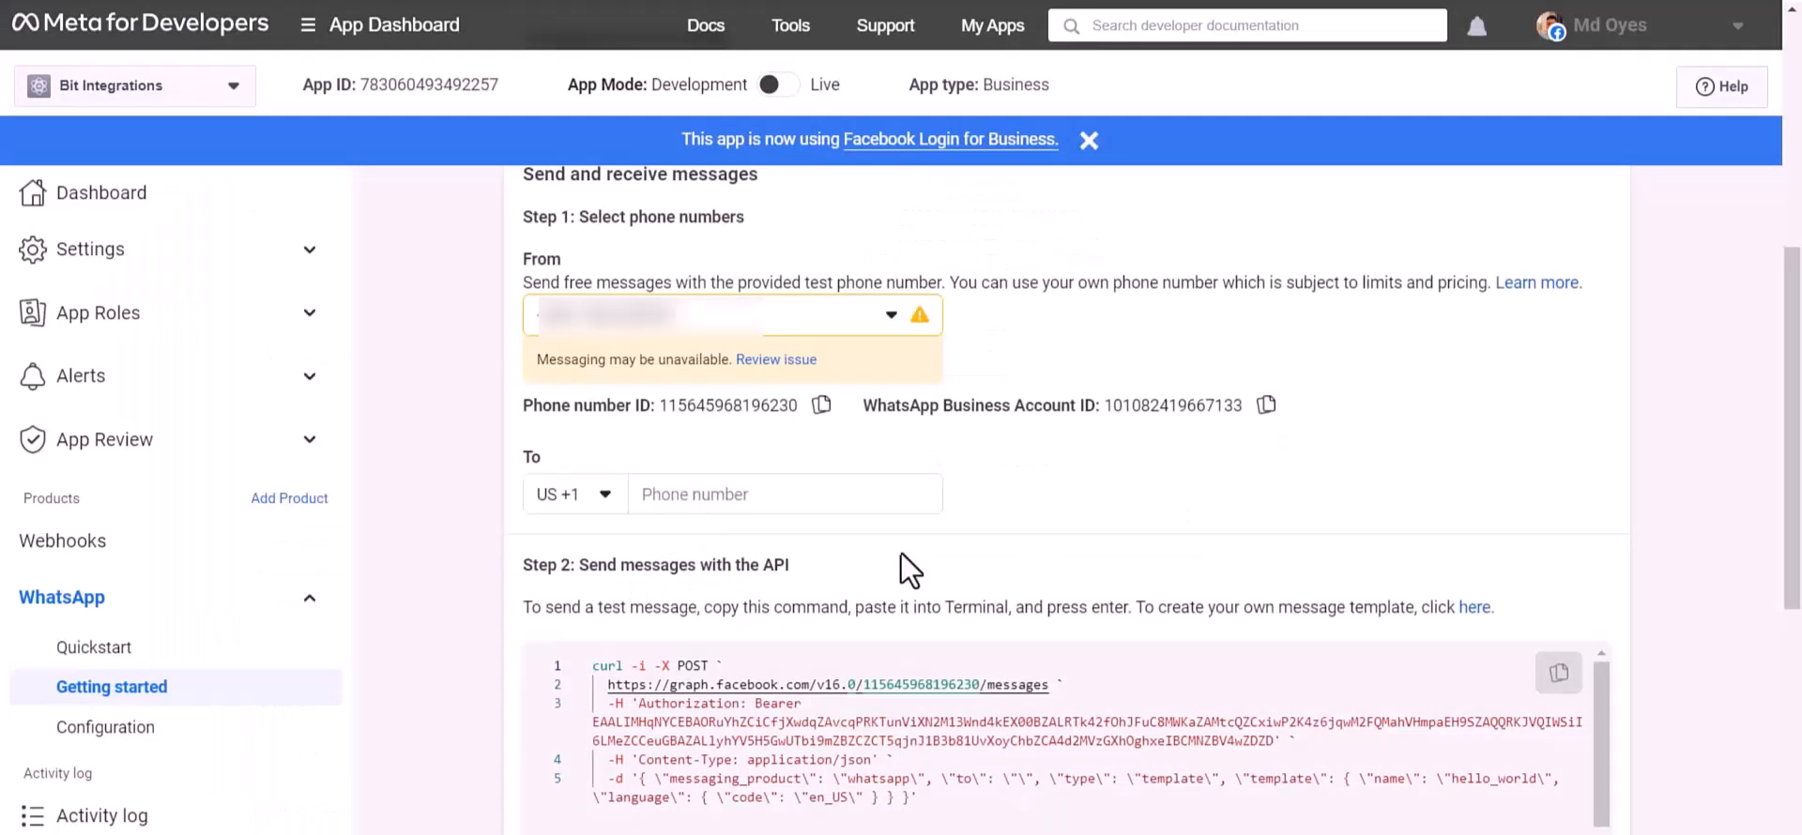
# - Copy the hello_world name from Meta's message templates into the Template Name box
pyautogui.click(1476, 608)
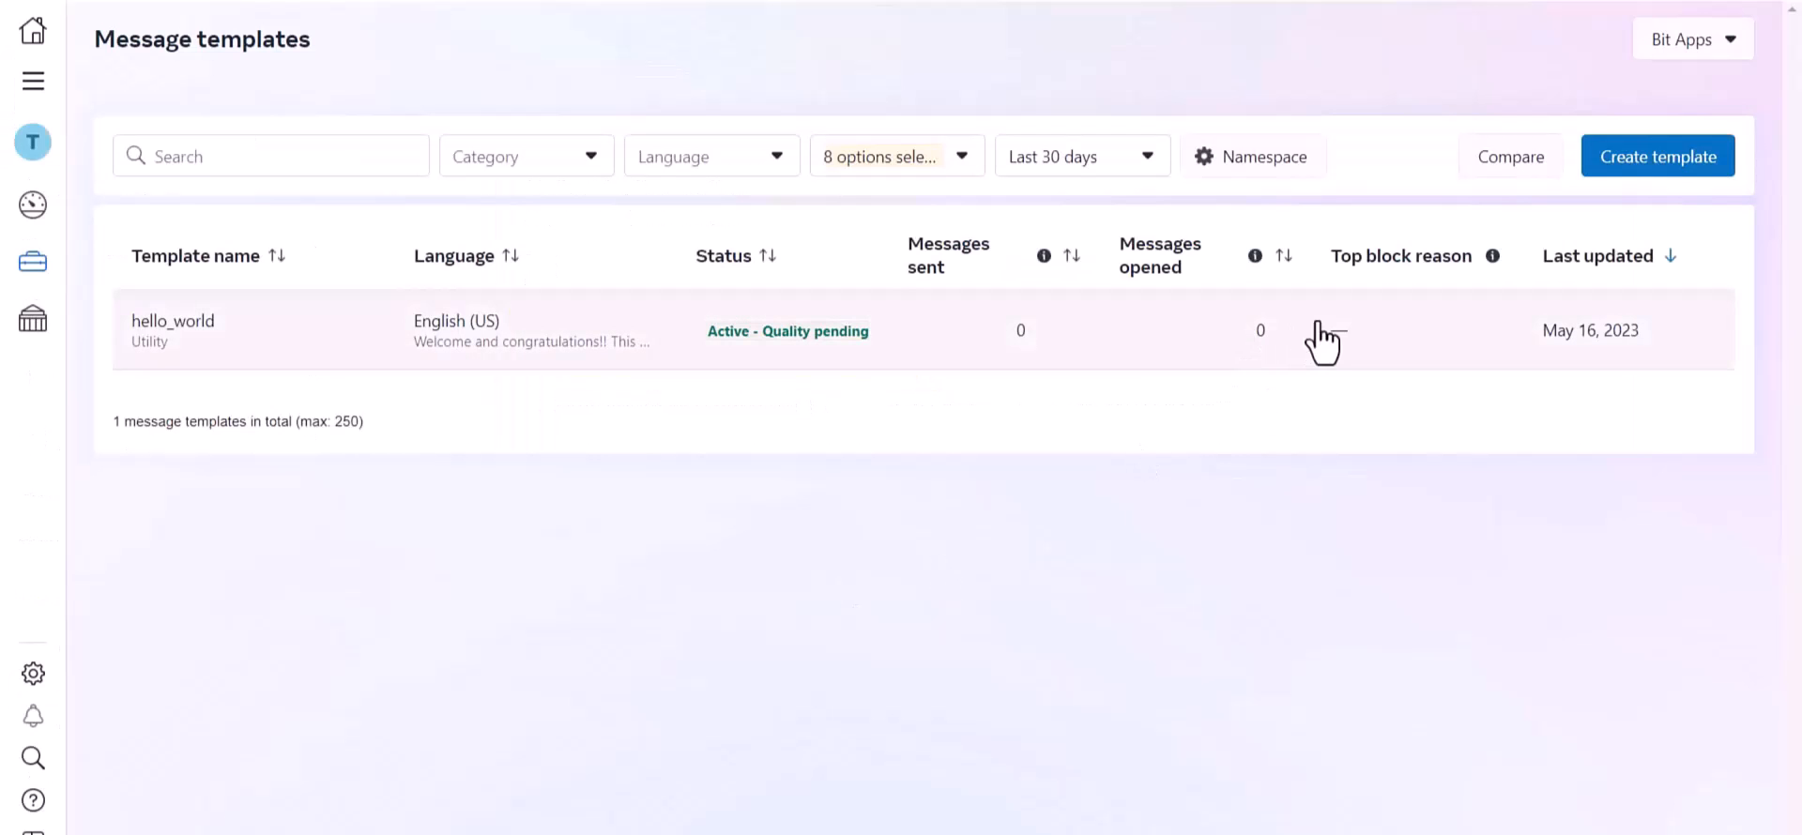
pyautogui.click(294, 321)
pyautogui.moveTo(120, 141); pyautogui.dragTo(240, 143)
pyautogui.hotkey('ctrl', 'c')
pyautogui.click(752, 675)
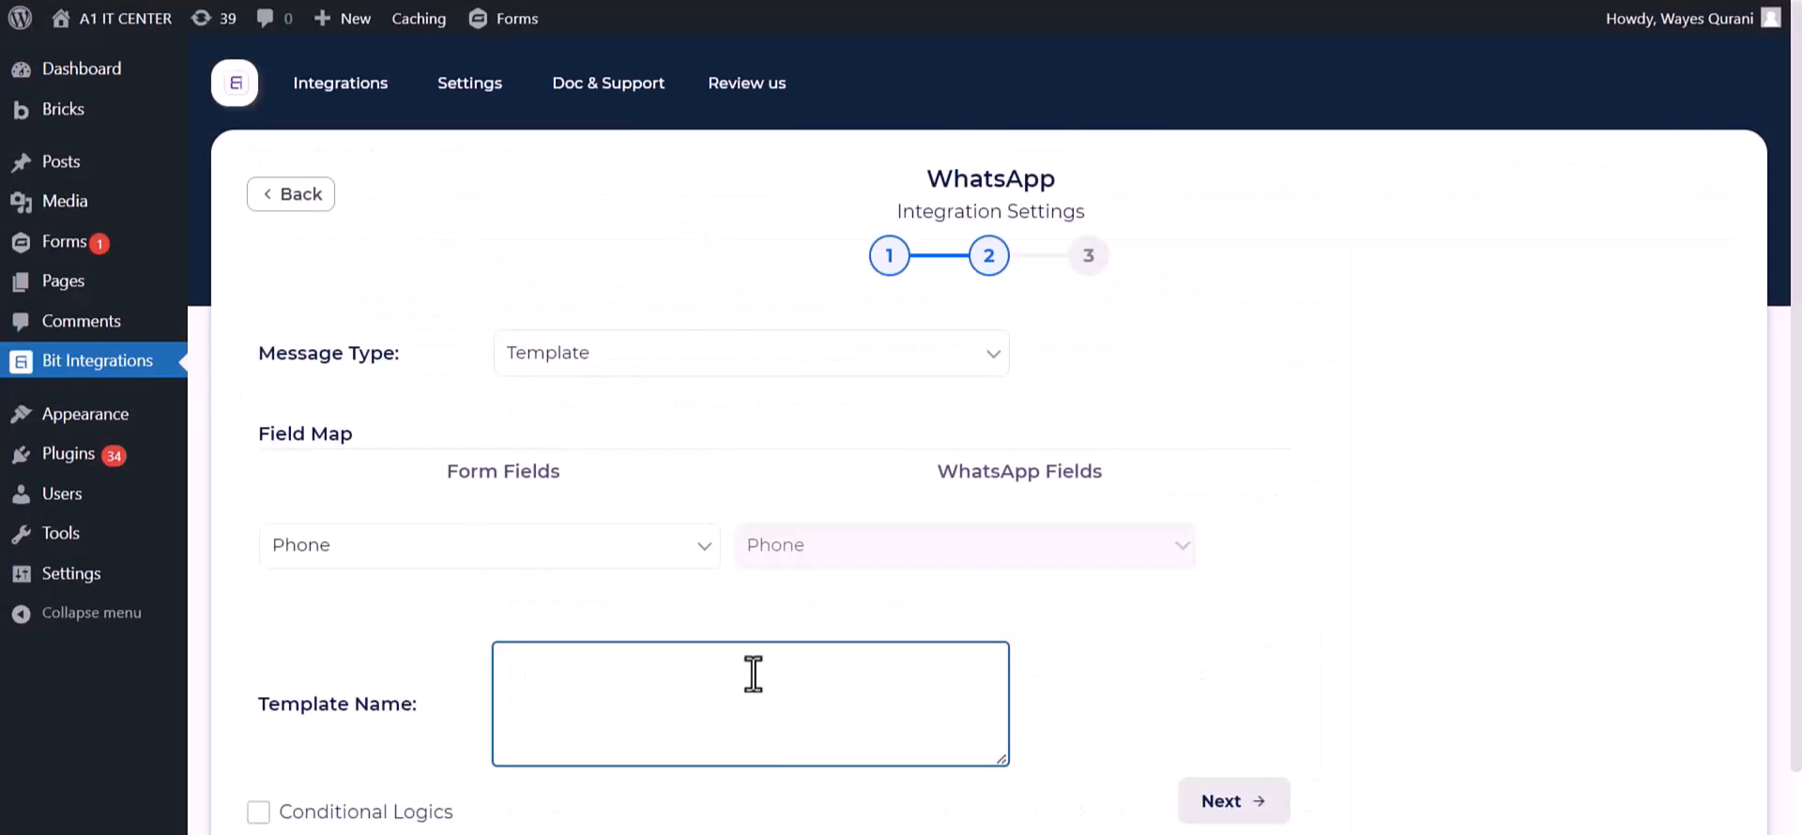
pyautogui.hotkey('ctrl', 'v')
# - Complete the remaining steps and save the WhatsApp integration
pyautogui.click(1072, 656)
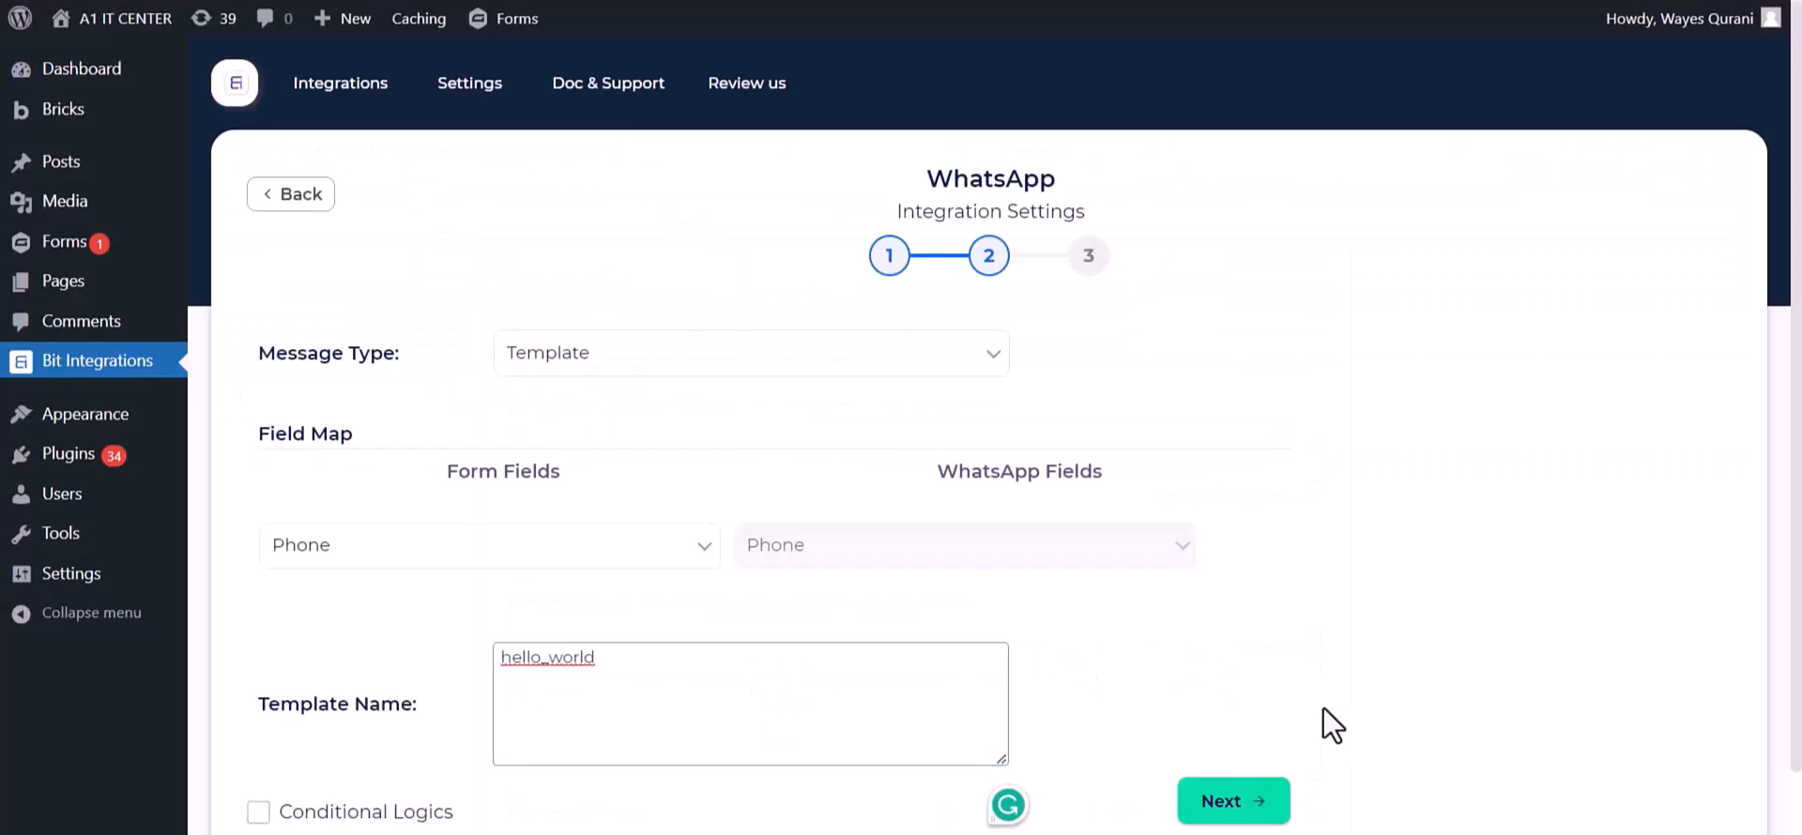
pyautogui.click(1261, 815)
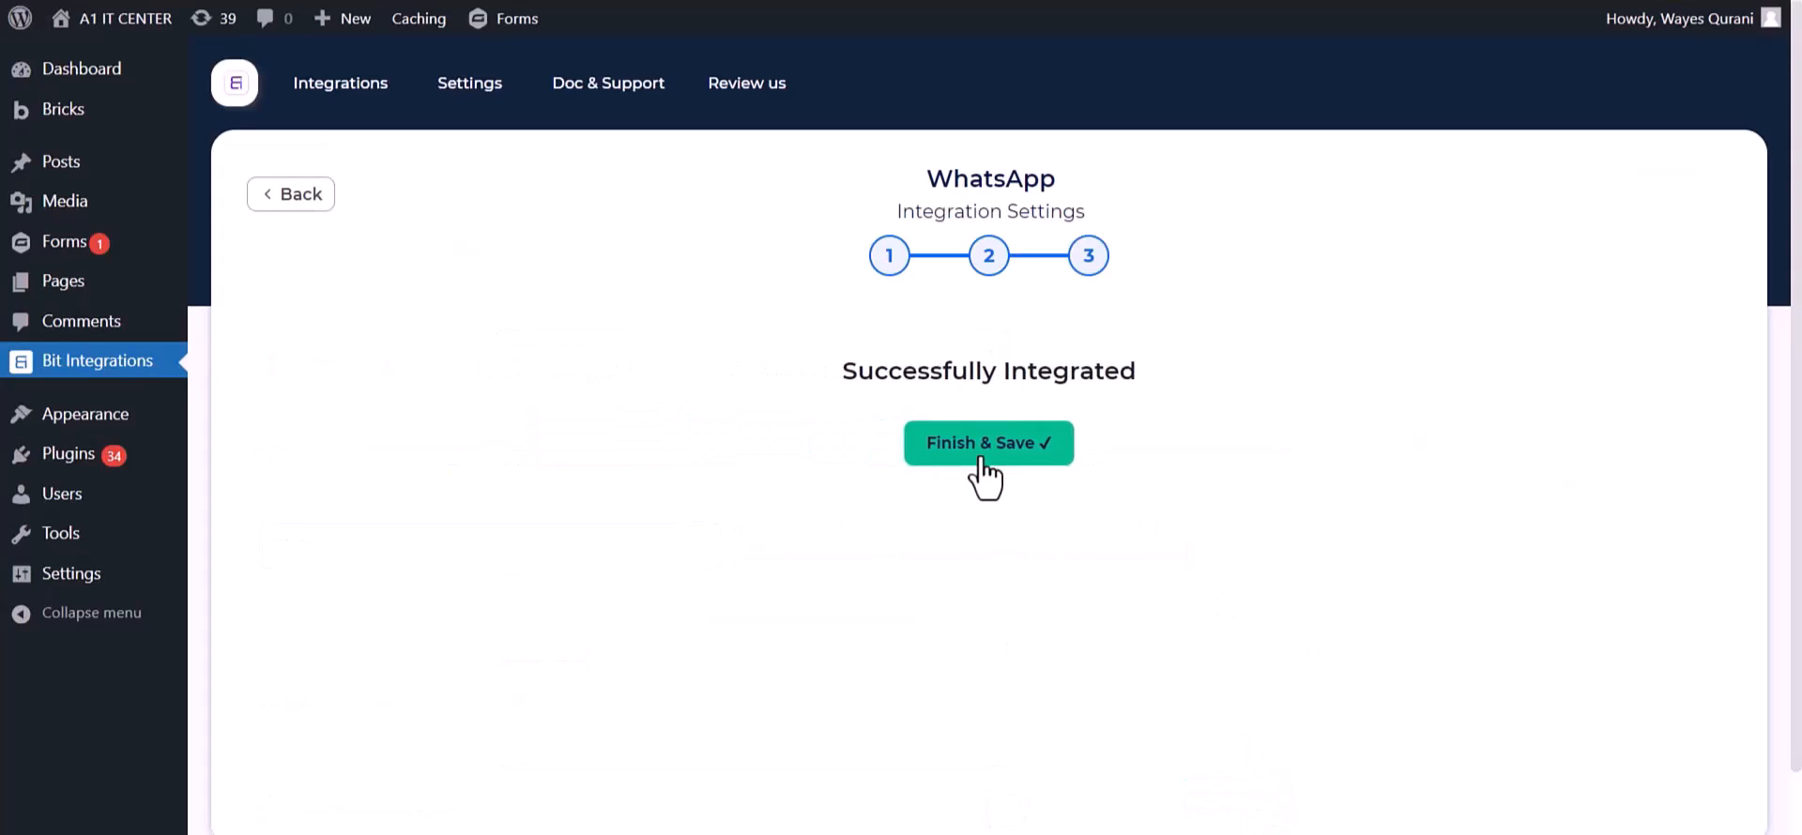
pyautogui.click(981, 460)
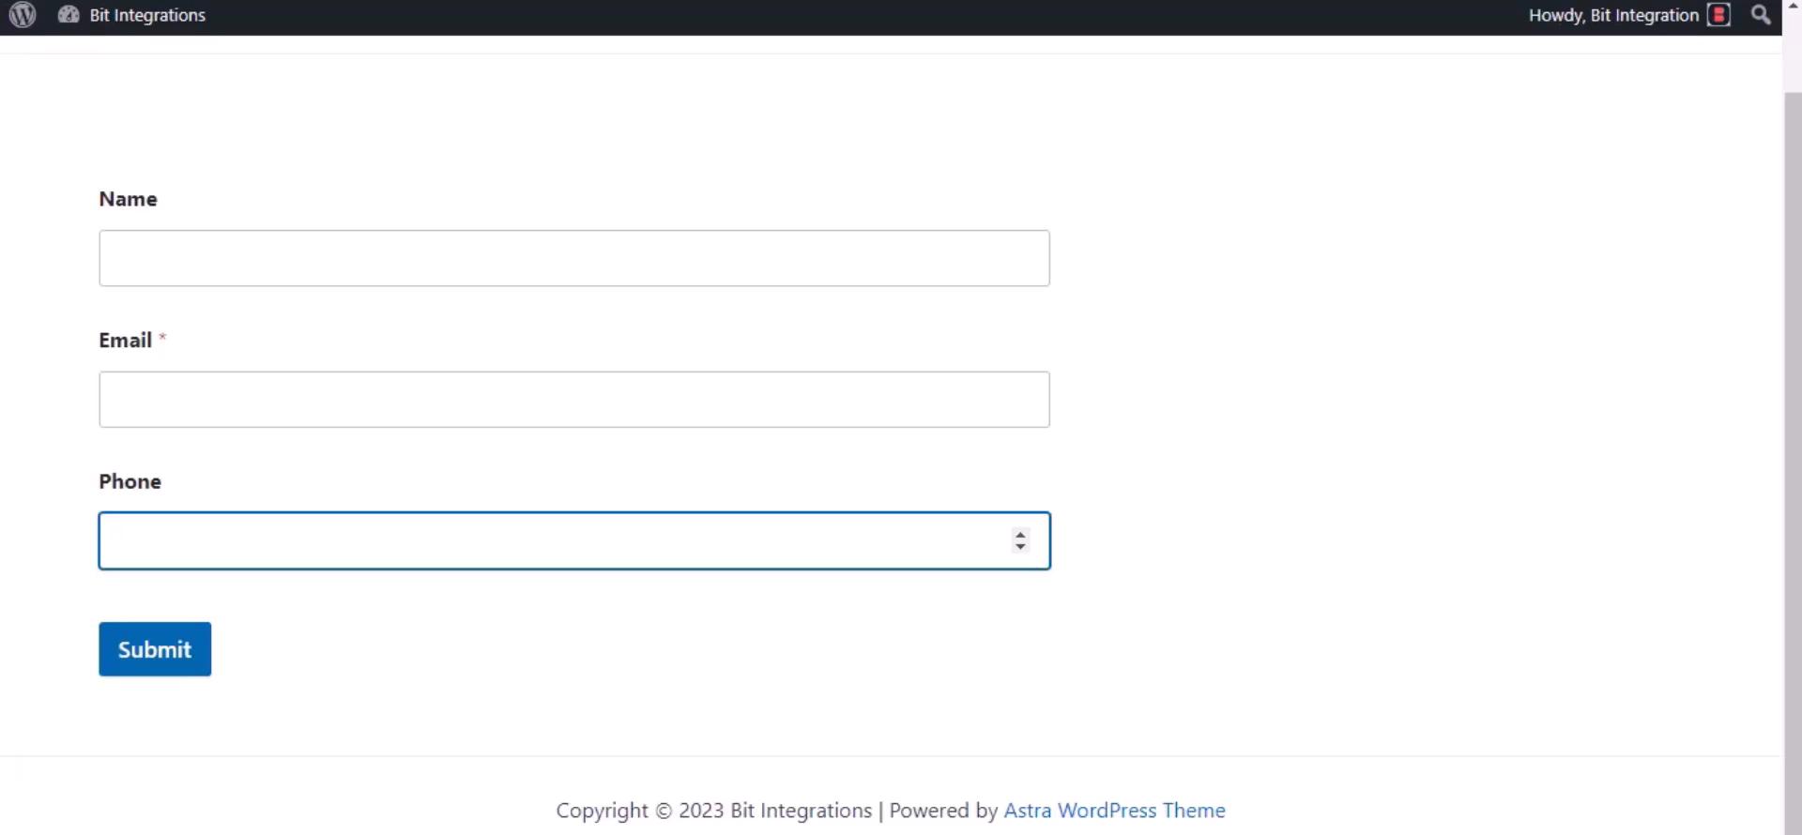
# - Fill the contact form with name 'Bit Integrations', an e-mail address and a phone number, then submit it
pyautogui.click(200, 247)
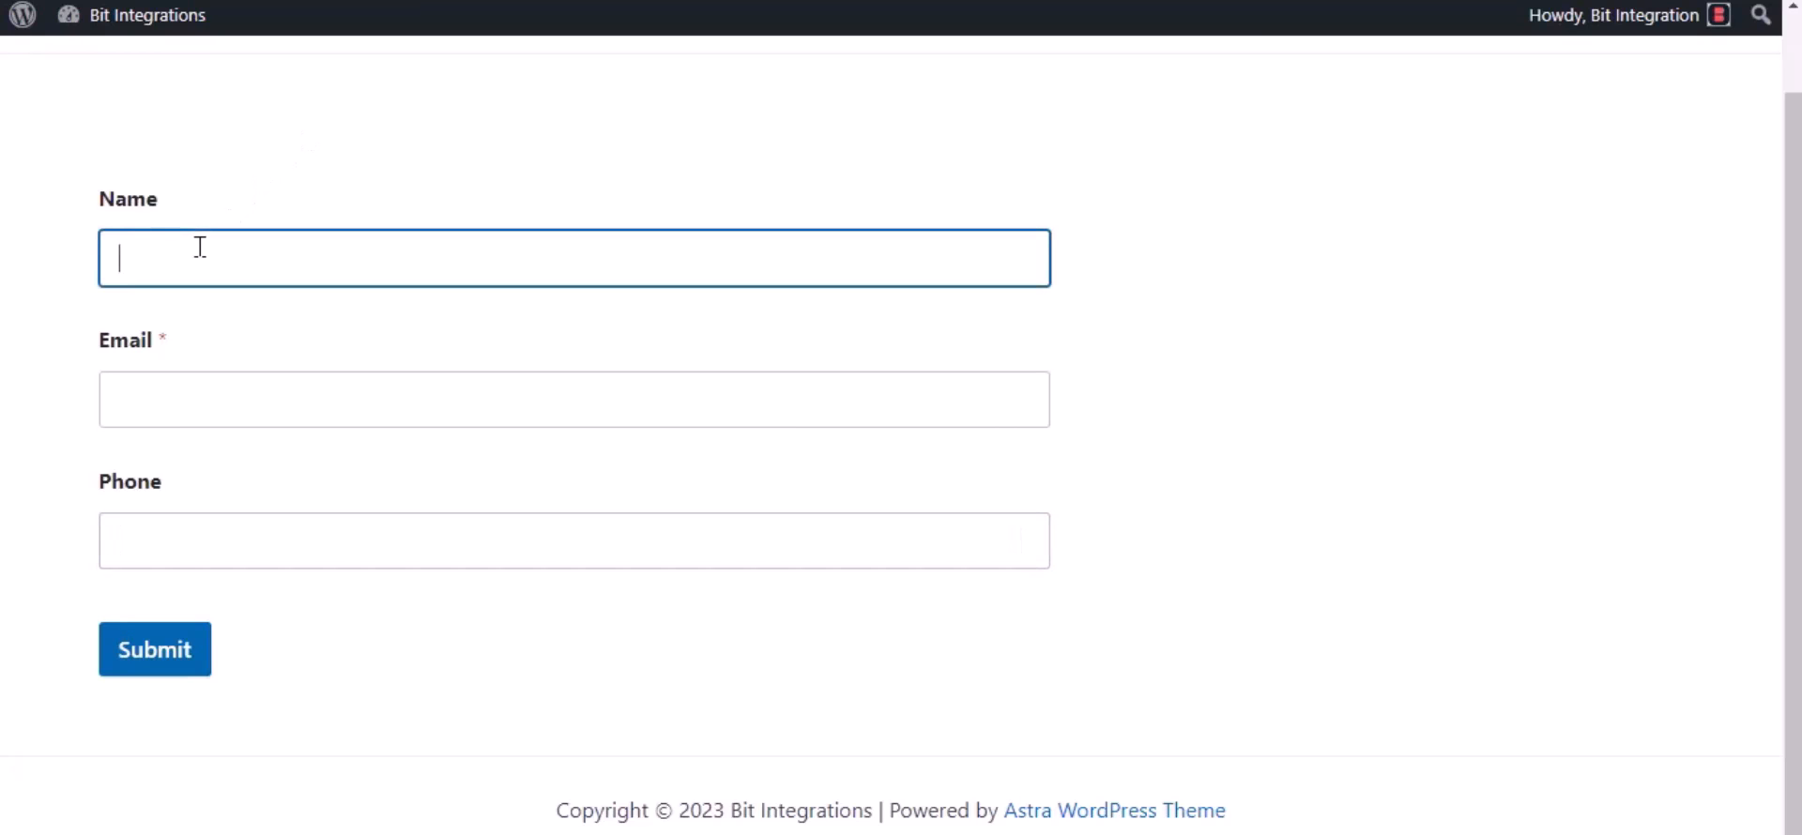
pyautogui.write('Bit Integrations')
pyautogui.click(174, 387)
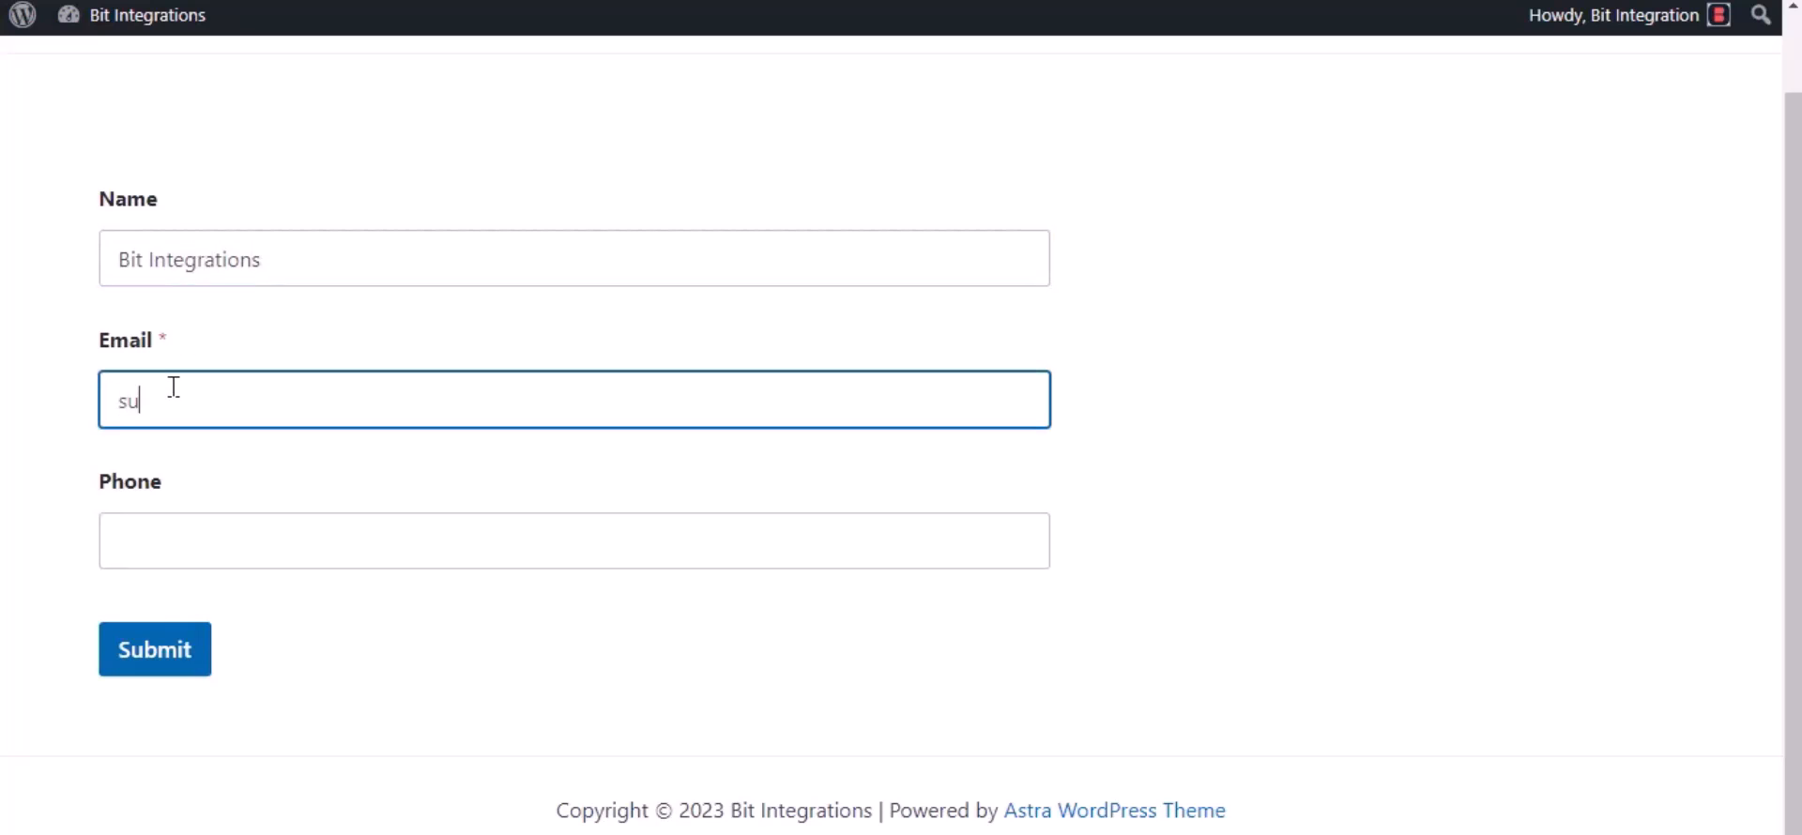
pyautogui.click(217, 558)
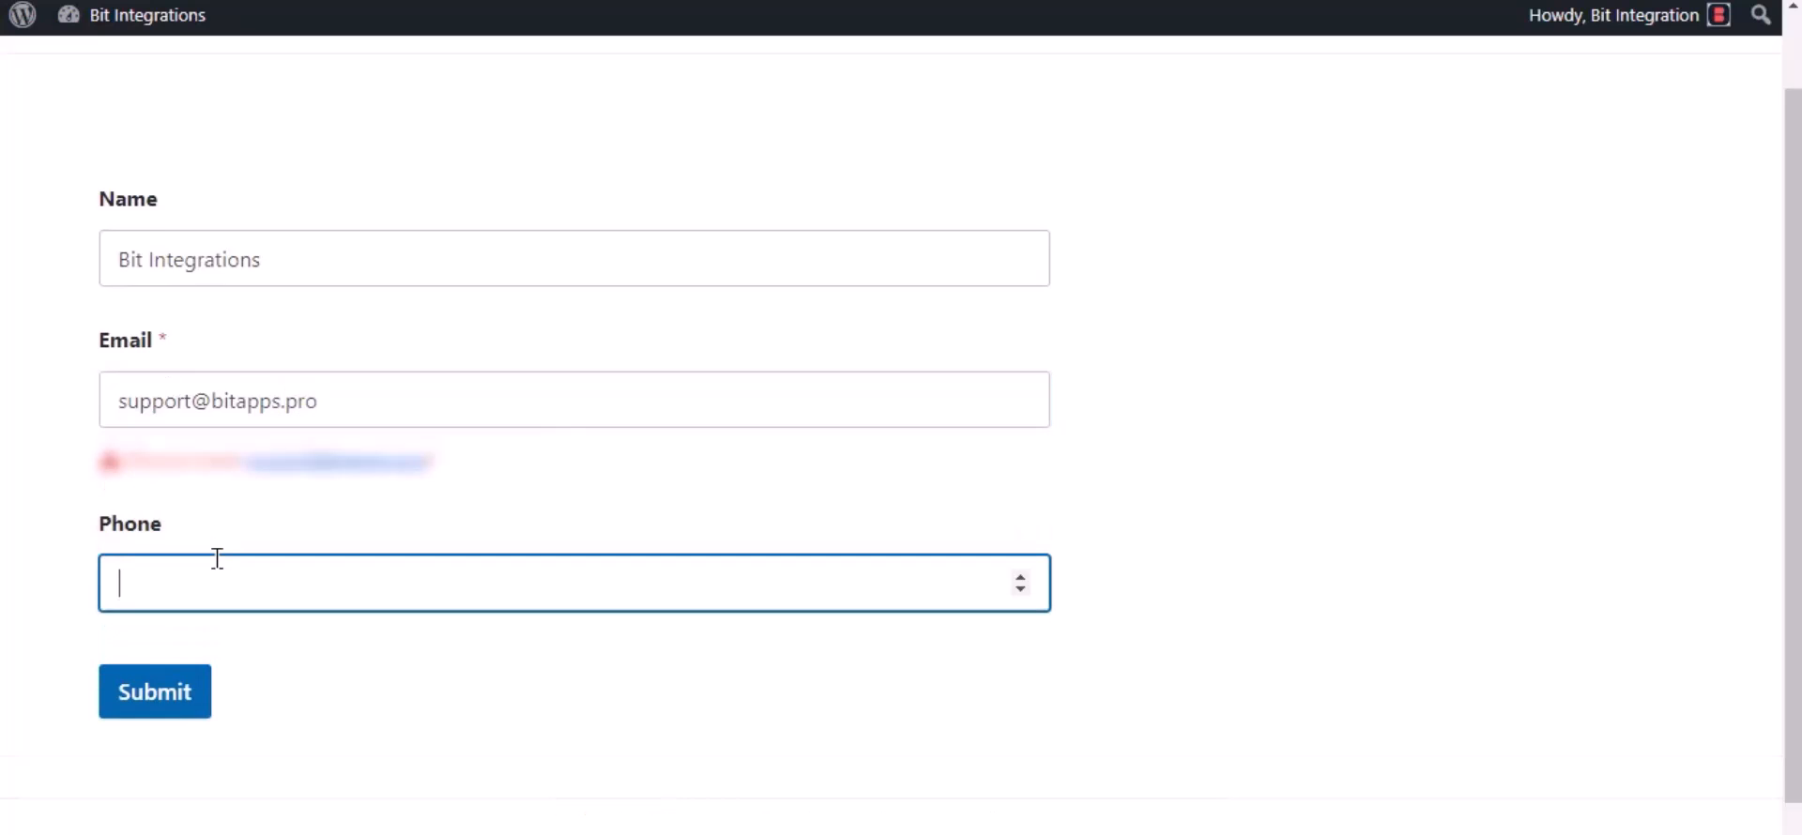
pyautogui.write('444555666')
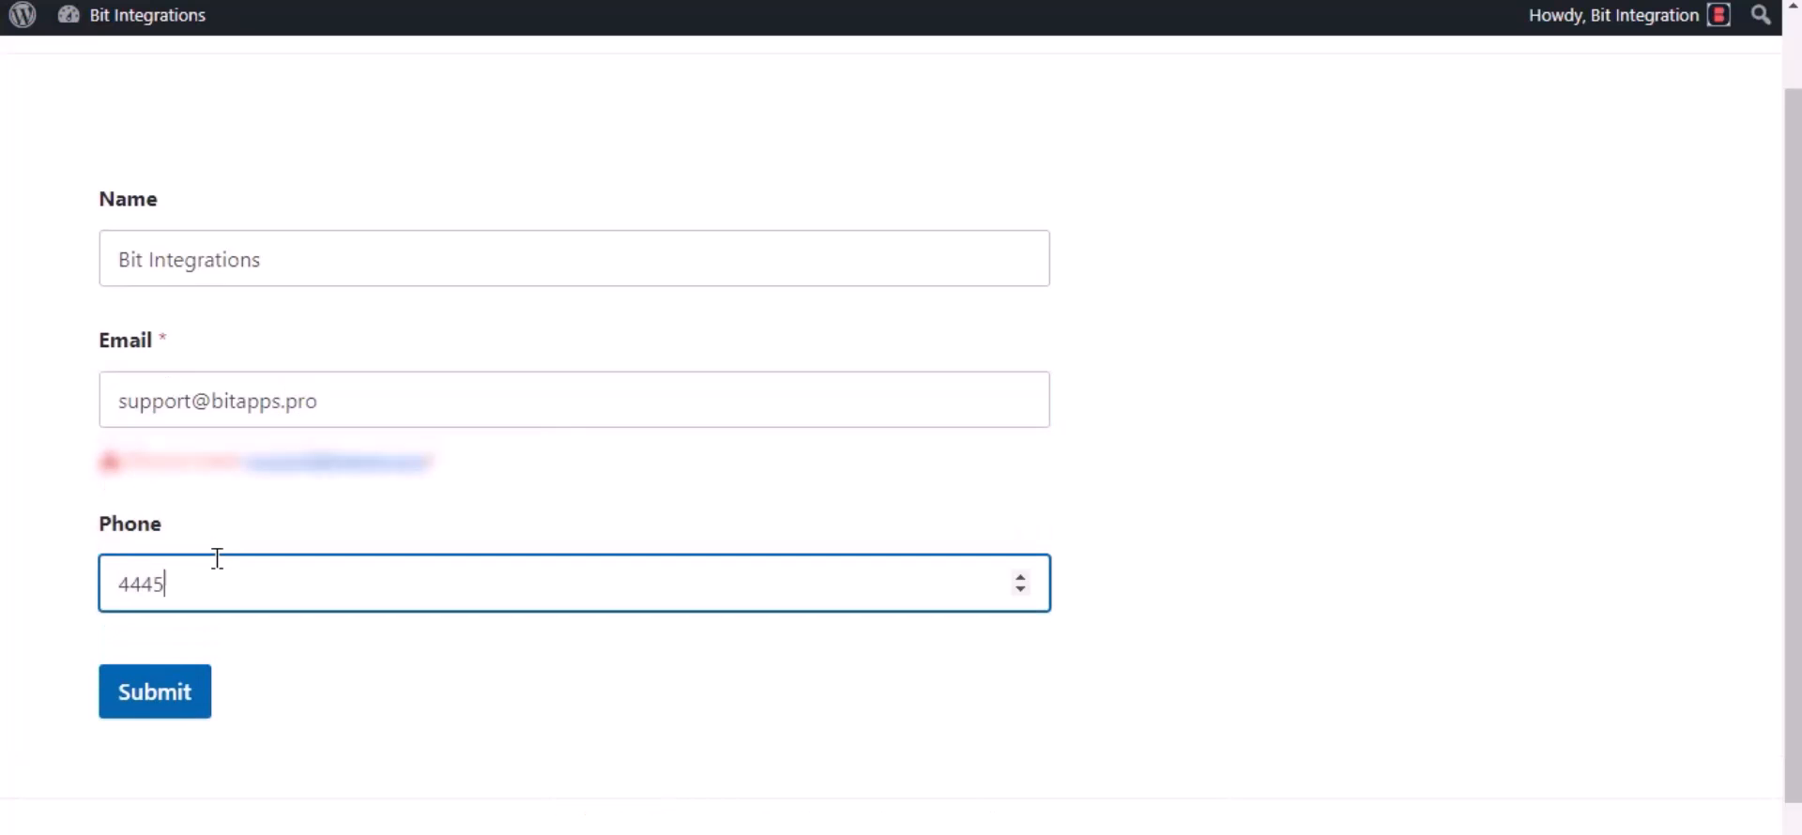
pyautogui.click(156, 718)
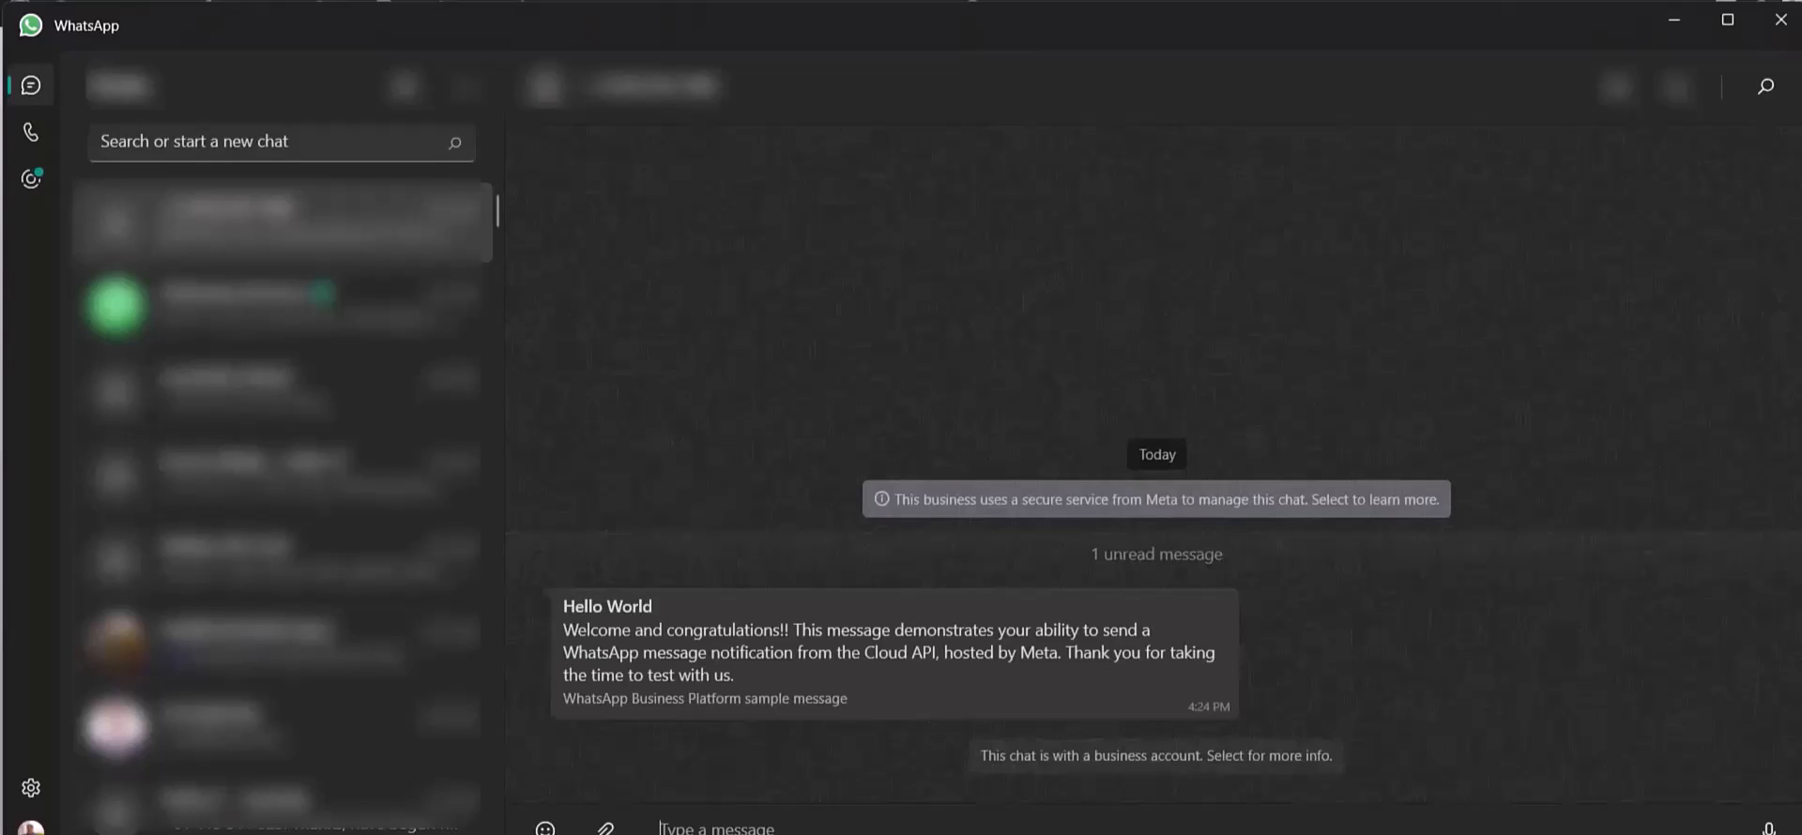
# - Select the received Hello World message and compare it with the hello_world template
pyautogui.moveTo(561, 606); pyautogui.dragTo(906, 691)
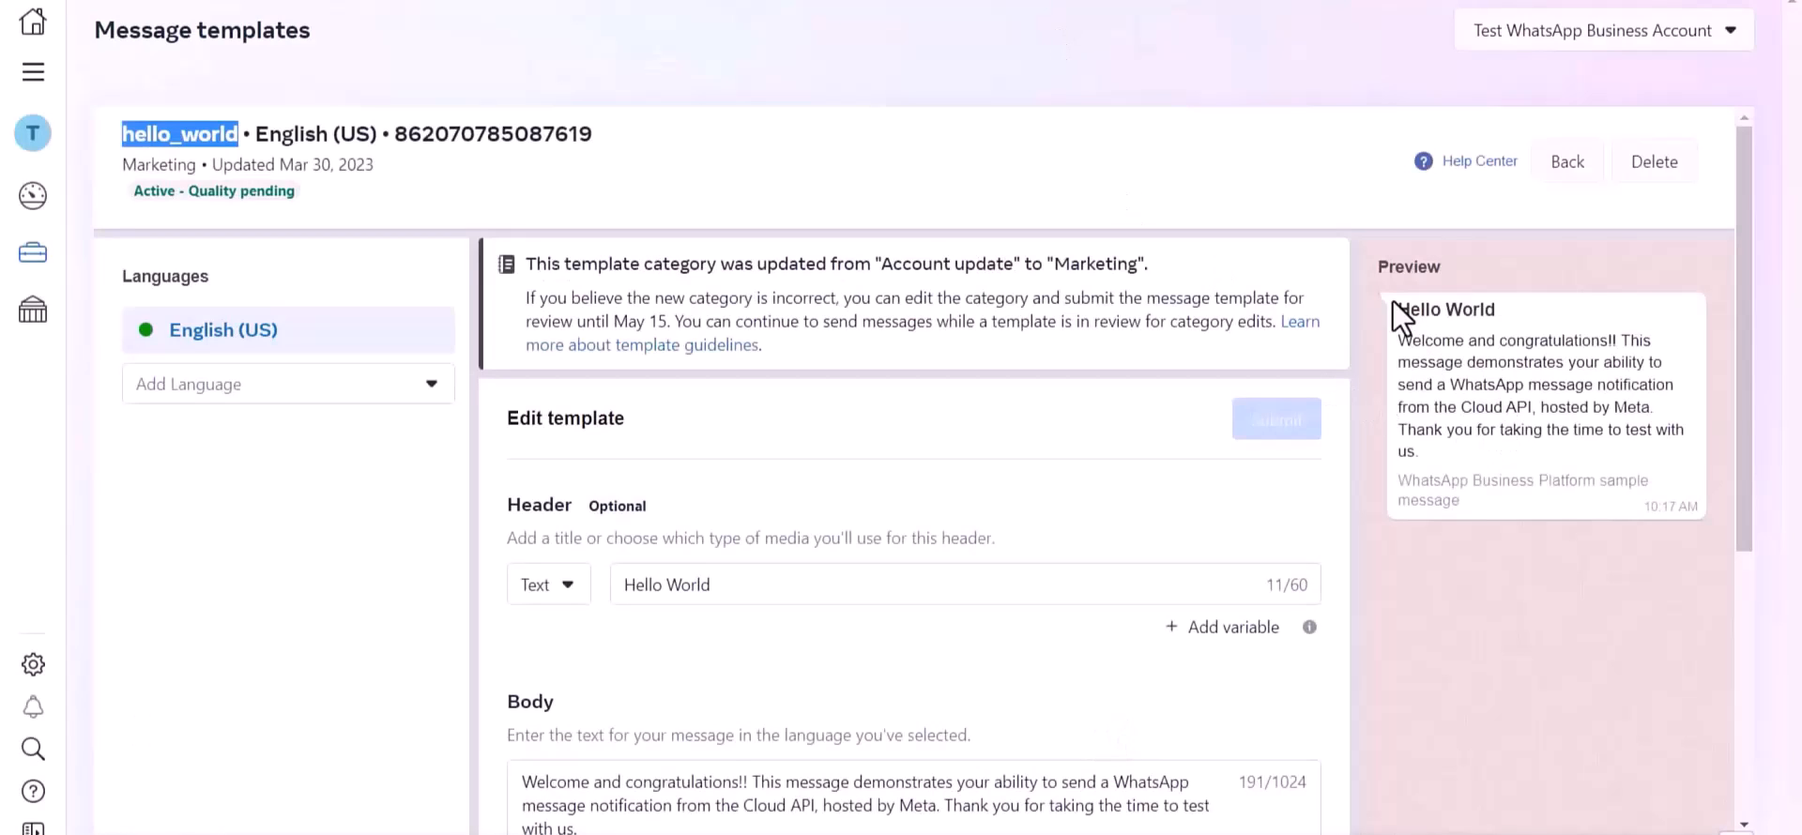
pyautogui.click(1519, 443)
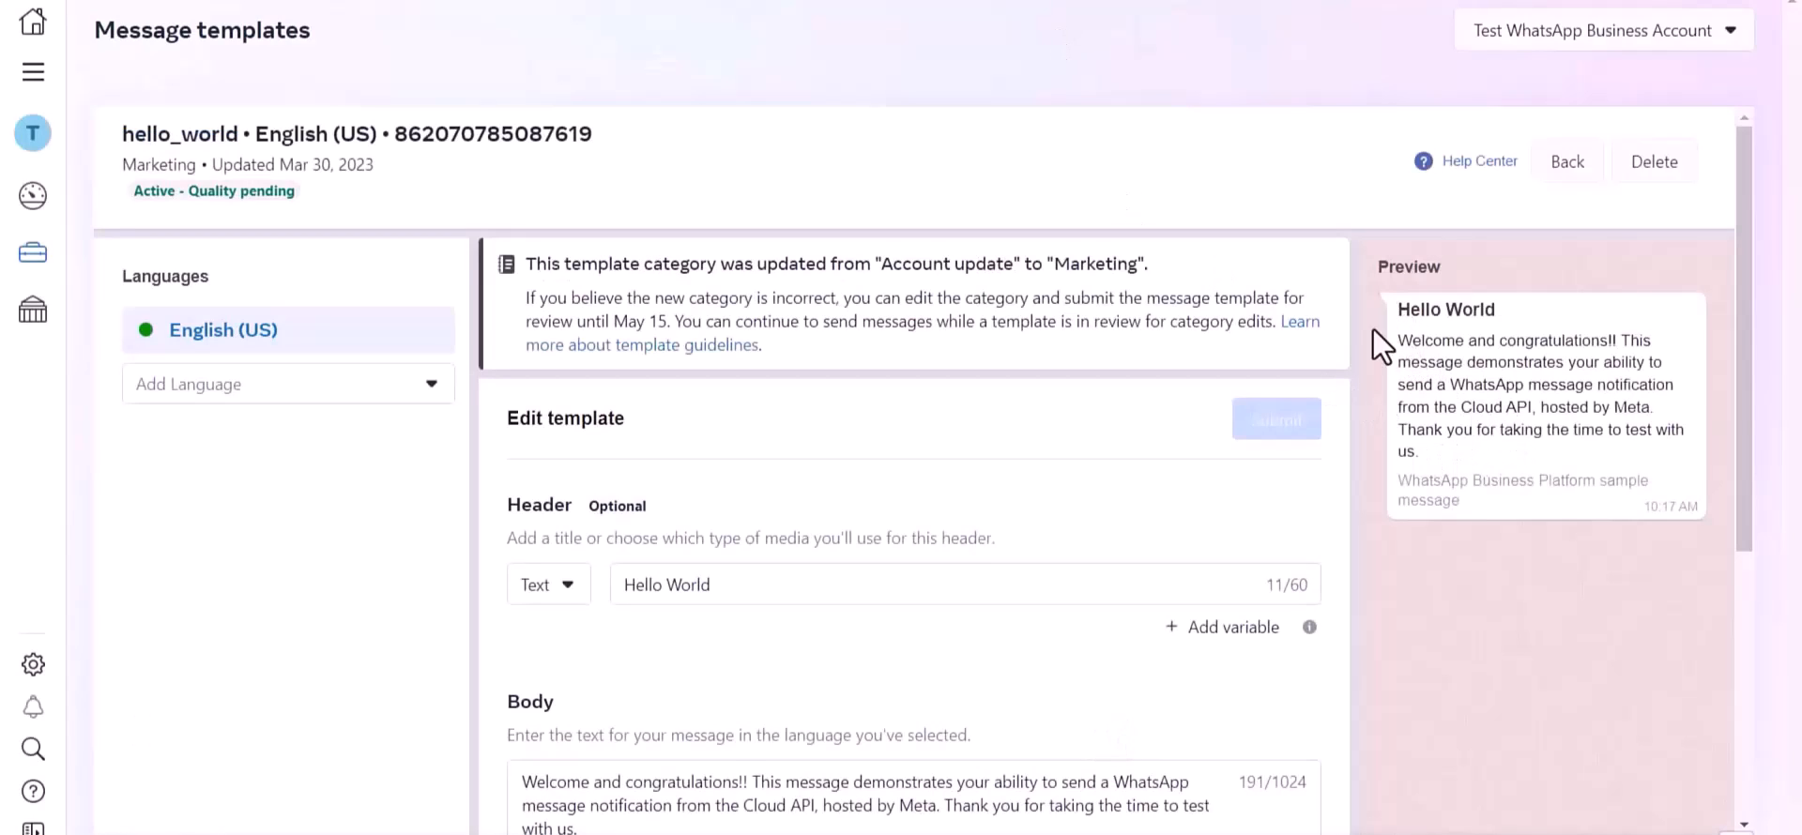